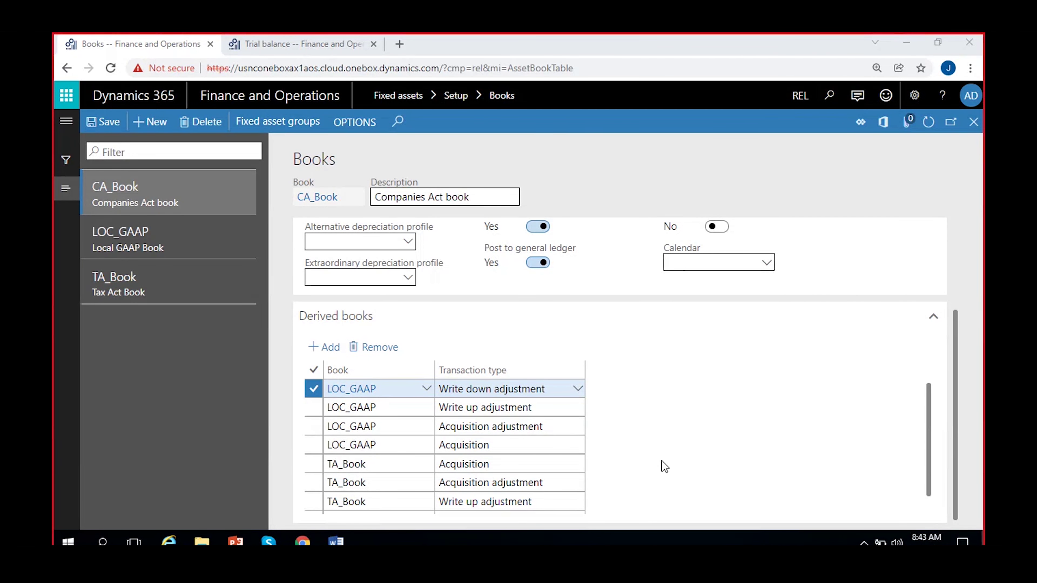
# Add CA_Book with the Acquisition transaction type to the derived books of TA_Book
pyautogui.scroll(3, 620, 379)
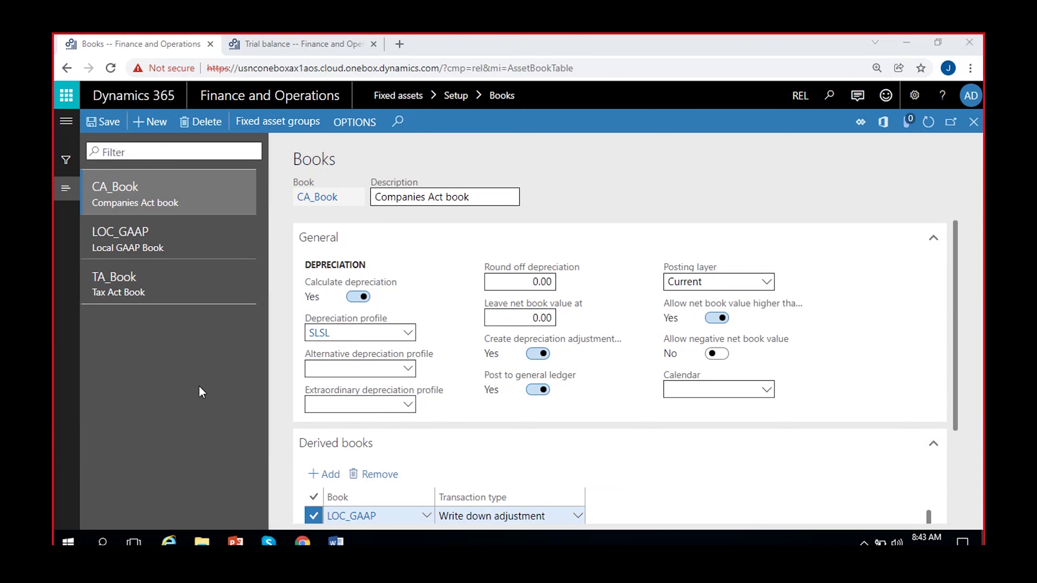
pyautogui.scroll(-3, 465, 431)
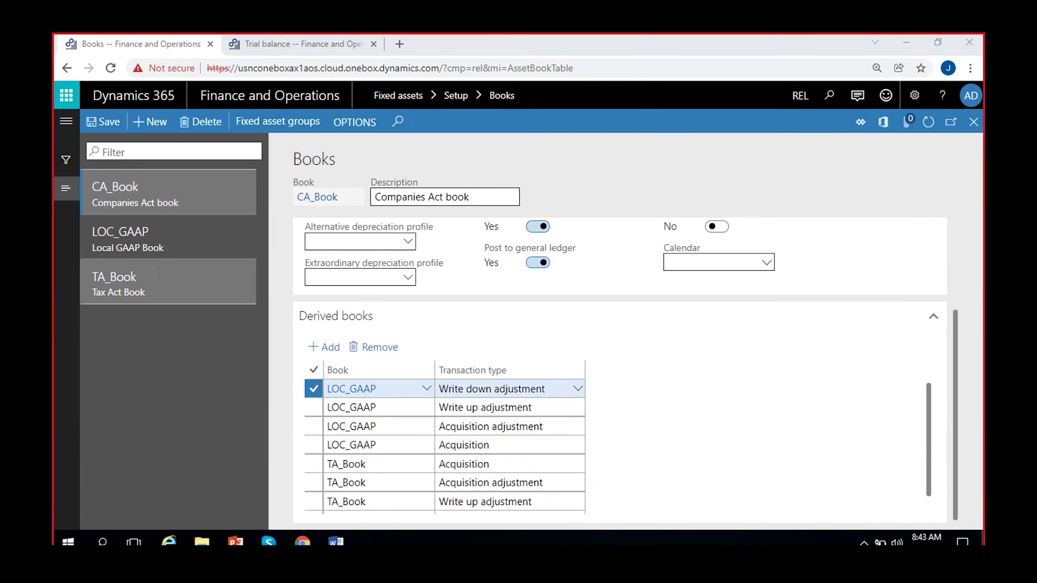
pyautogui.click(142, 286)
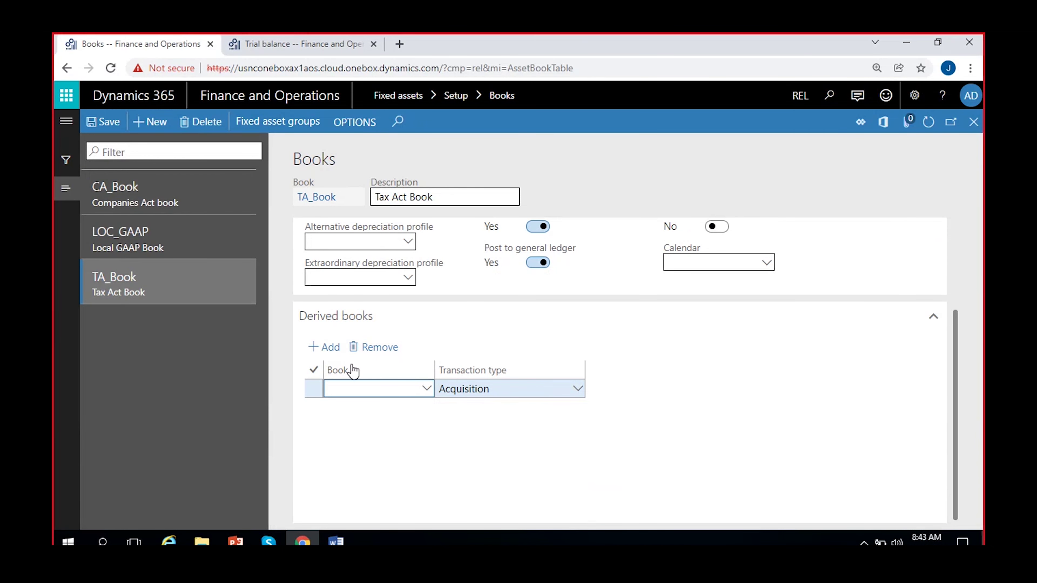
pyautogui.click(426, 389)
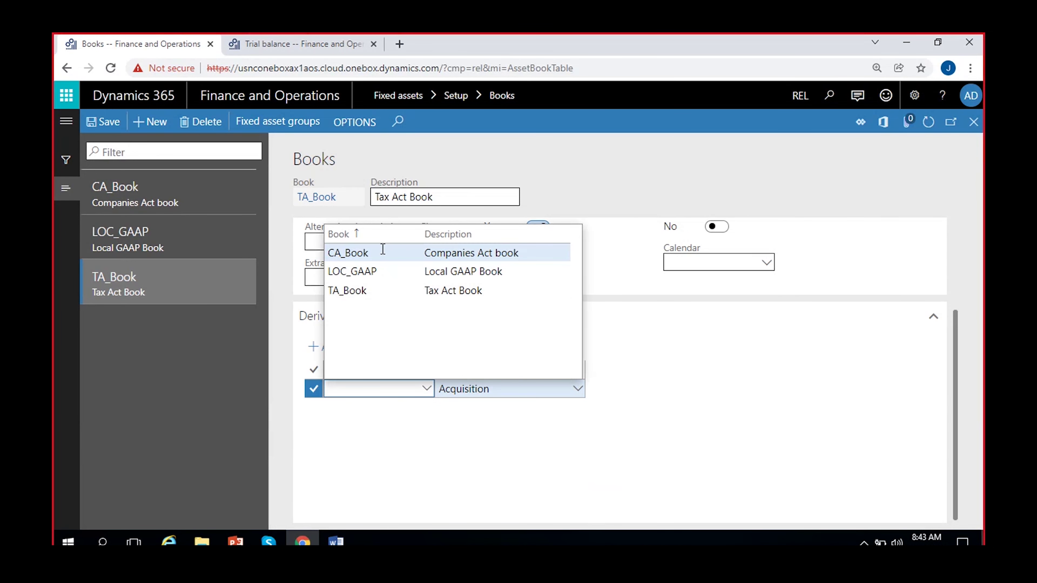
pyautogui.click(382, 252)
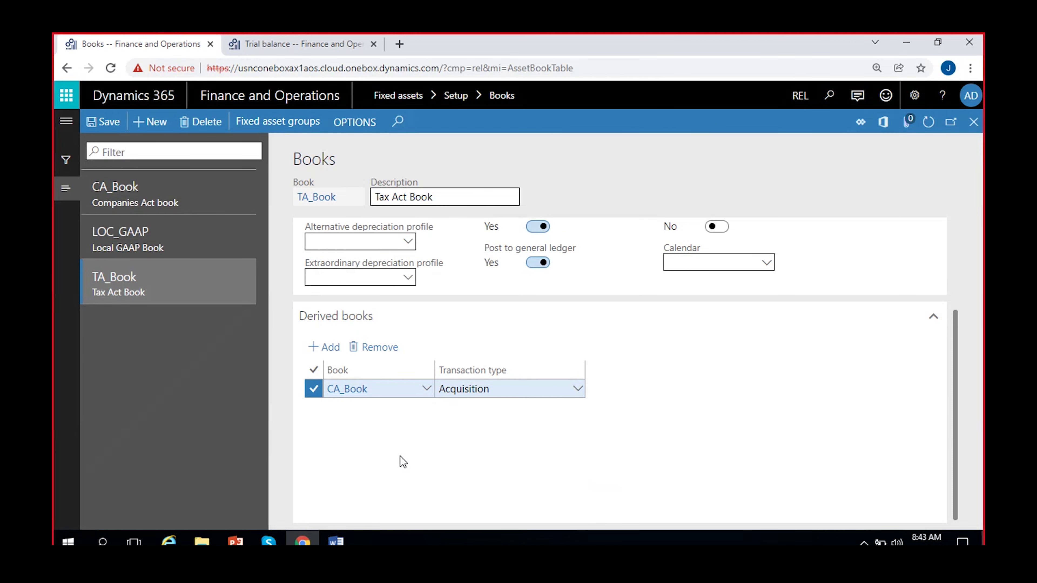
# Compare the derived books of CA_Book and TA_Book, and remove the CA_Book line from TA_Book
pyautogui.moveTo(143, 278); pyautogui.dragTo(92, 279)
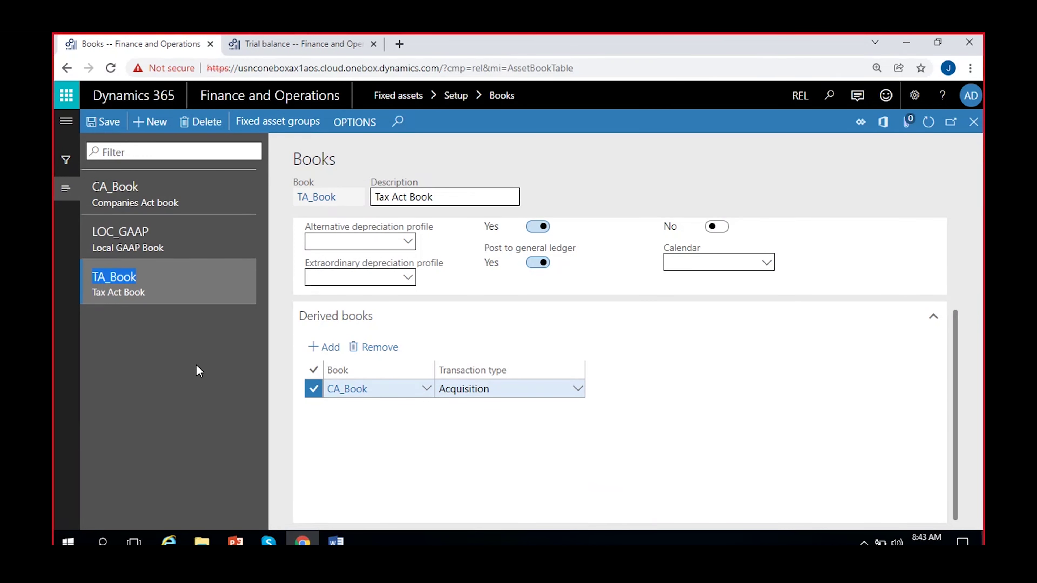
pyautogui.click(157, 200)
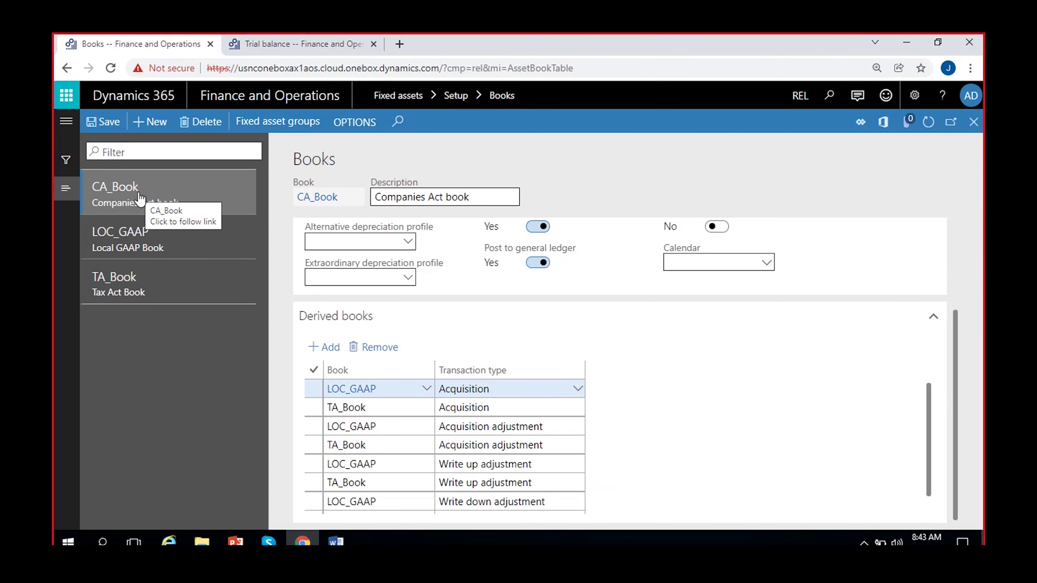
pyautogui.click(146, 279)
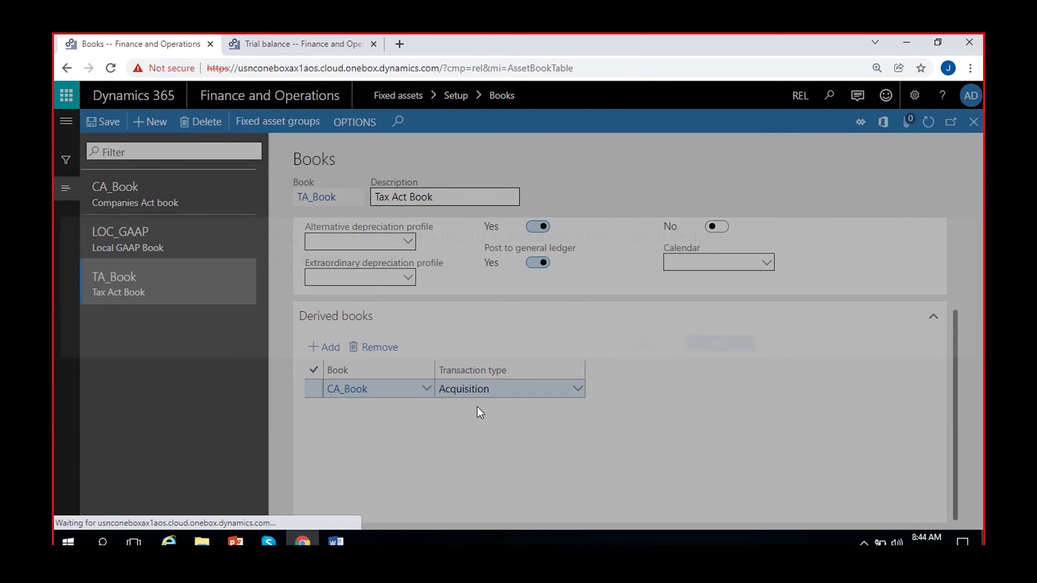
pyautogui.press('Return')
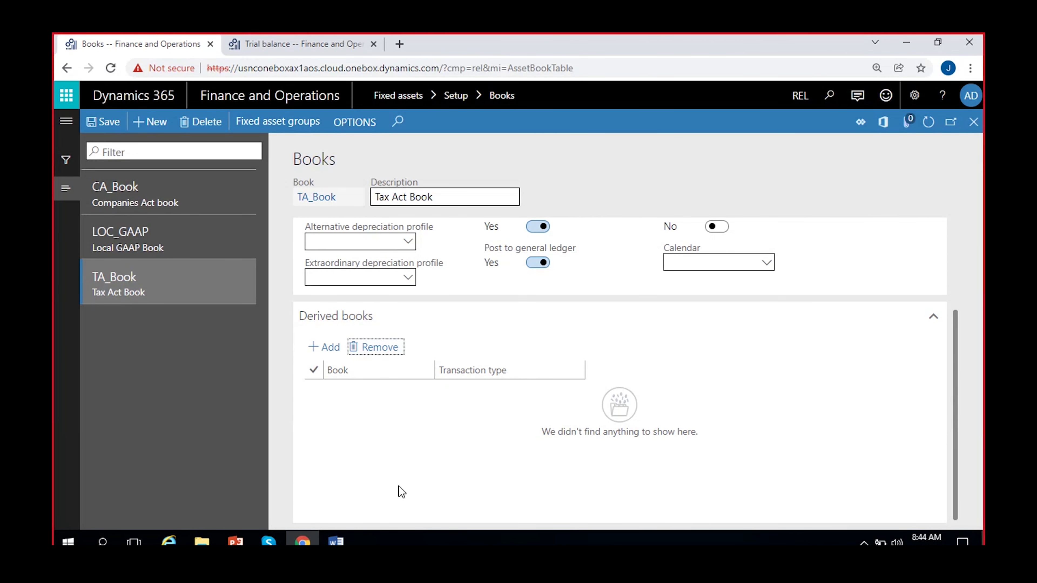
# Create a derived book line for CA_Book with transaction type Acquisition in the Tax Act Book
pyautogui.click(322, 347)
pyautogui.click(427, 390)
pyautogui.click(347, 253)
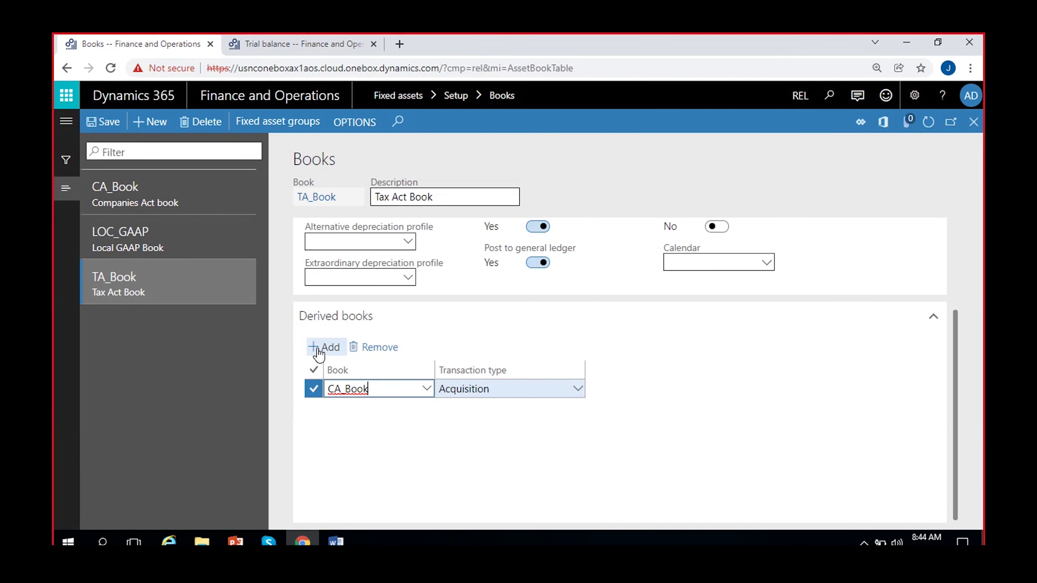
# Add a second CA_Book derived book line to TA_Book with transaction type Acquisition adjustment
pyautogui.click(325, 348)
pyautogui.click(428, 390)
pyautogui.click(368, 253)
pyautogui.click(491, 389)
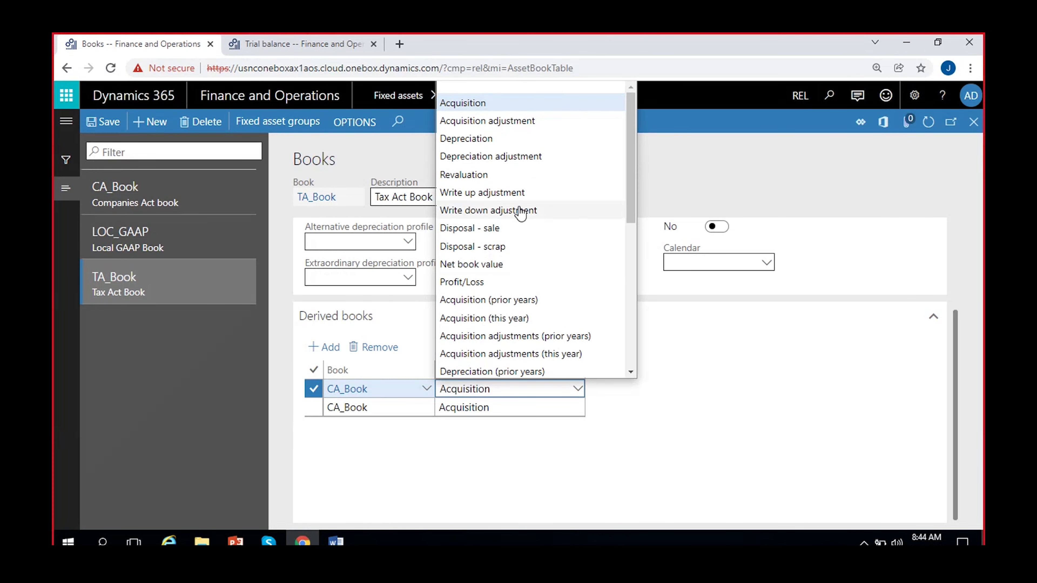
pyautogui.click(511, 128)
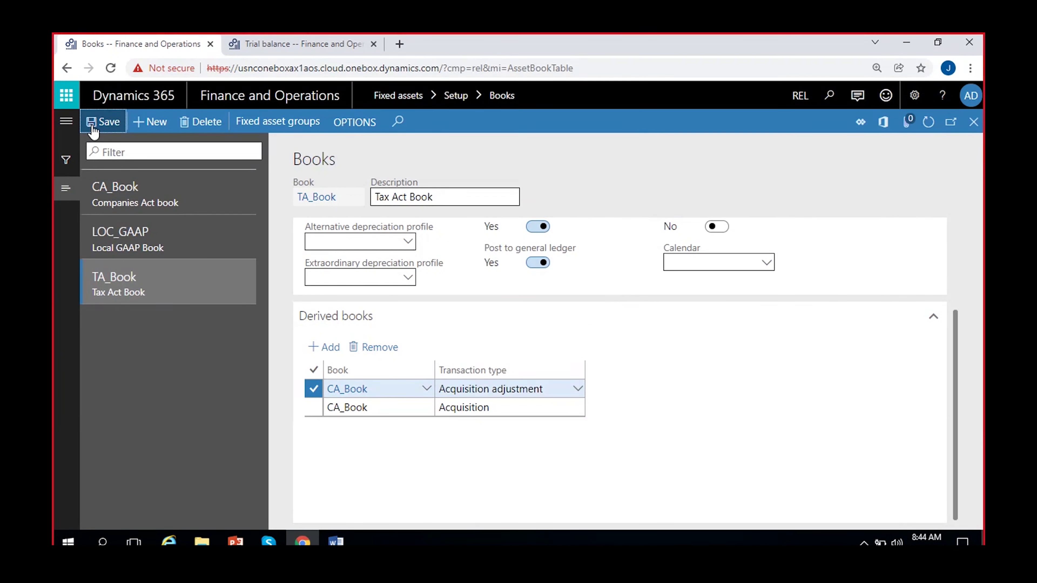
pyautogui.click(476, 456)
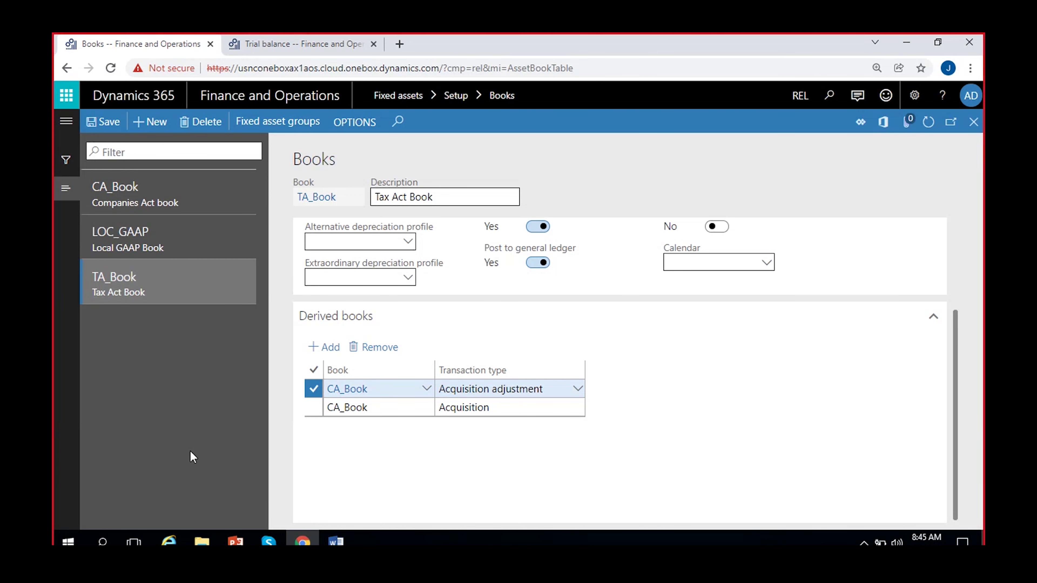
# Open the fixed asset groups setup and select the FA-VEH vehicles group
pyautogui.scroll(3, 751, 437)
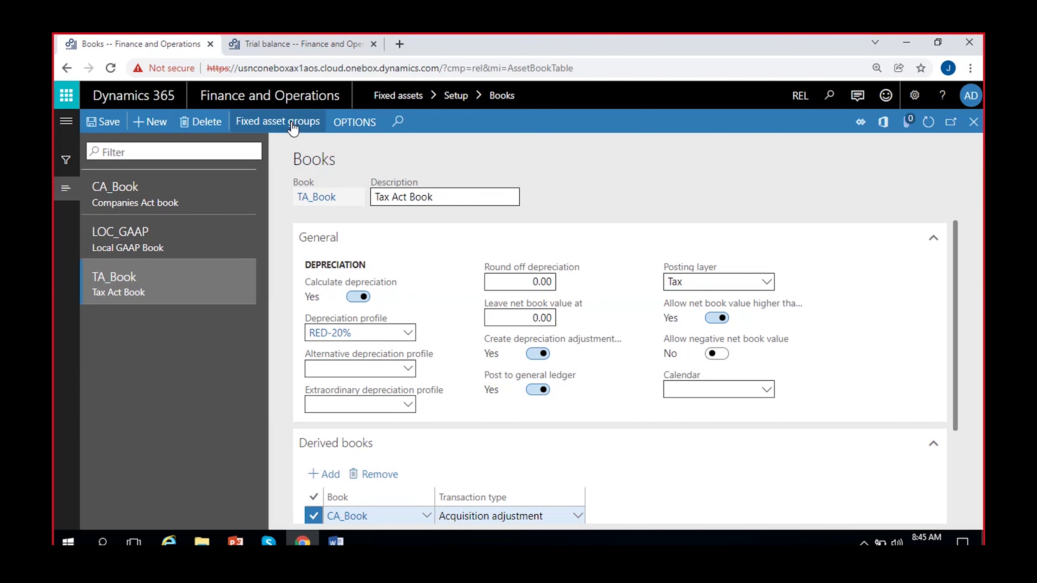
pyautogui.click(65, 121)
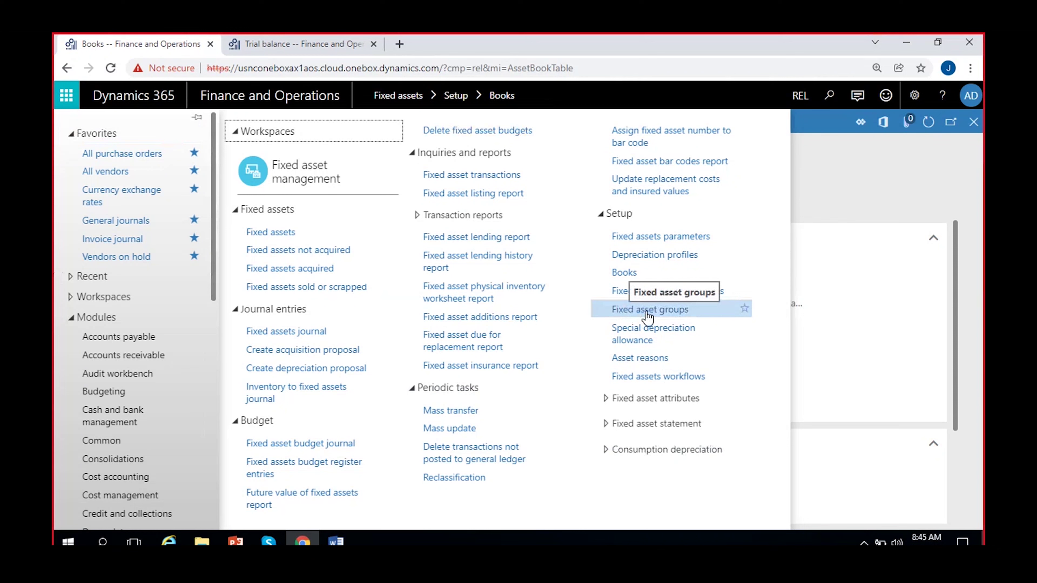
pyautogui.click(653, 315)
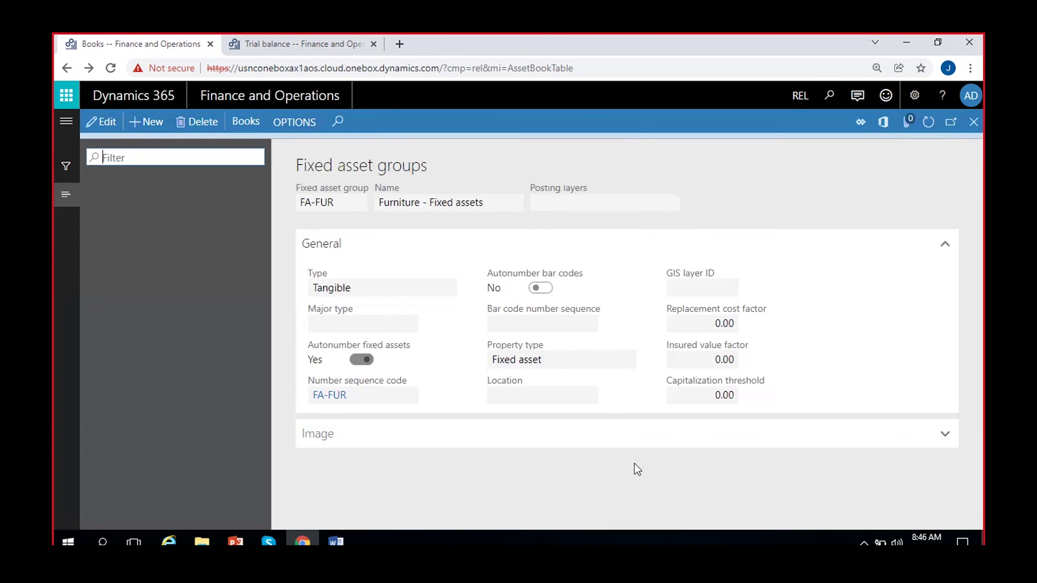
pyautogui.click(972, 146)
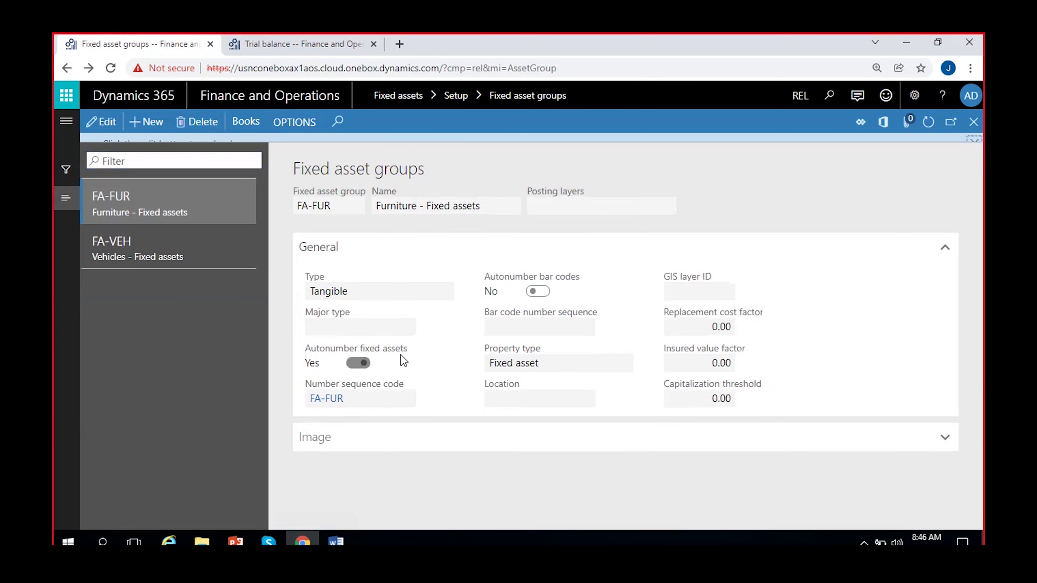
pyautogui.click(195, 249)
pyautogui.click(158, 187)
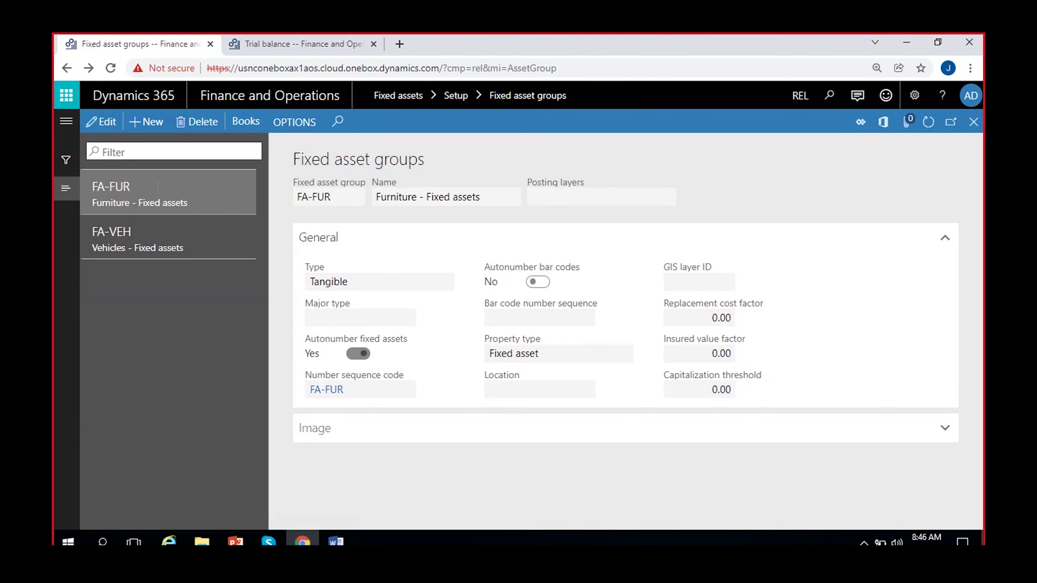
pyautogui.click(178, 240)
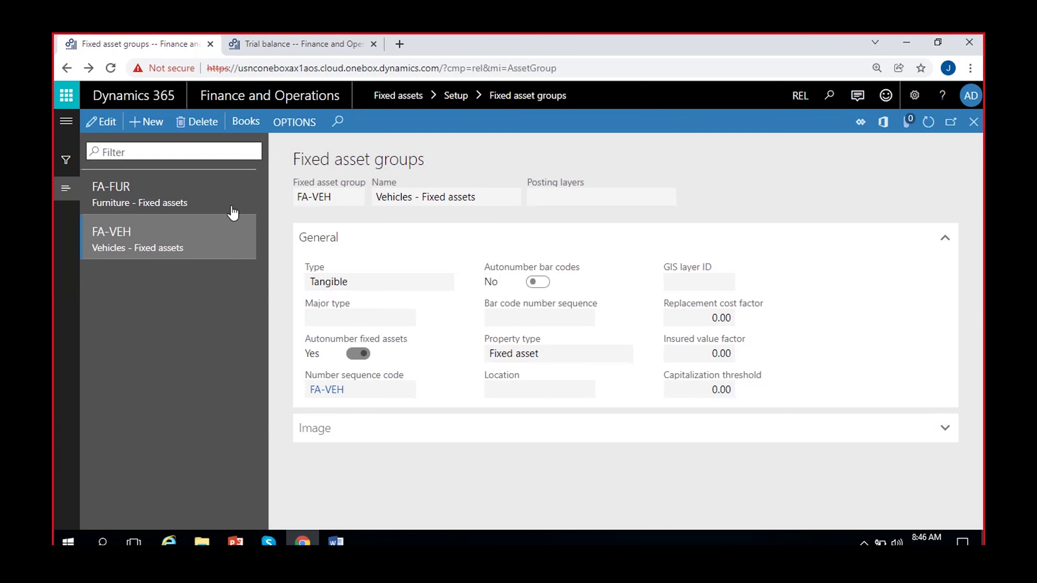
# Open the asset group books of FA-VEH and create an entry for CA_Book
pyautogui.click(246, 123)
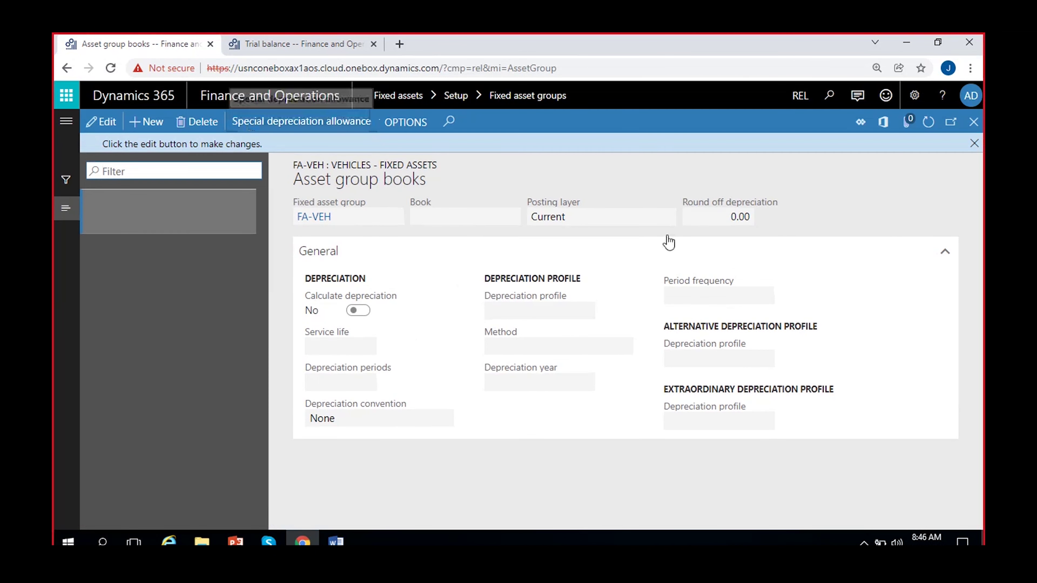
pyautogui.click(975, 143)
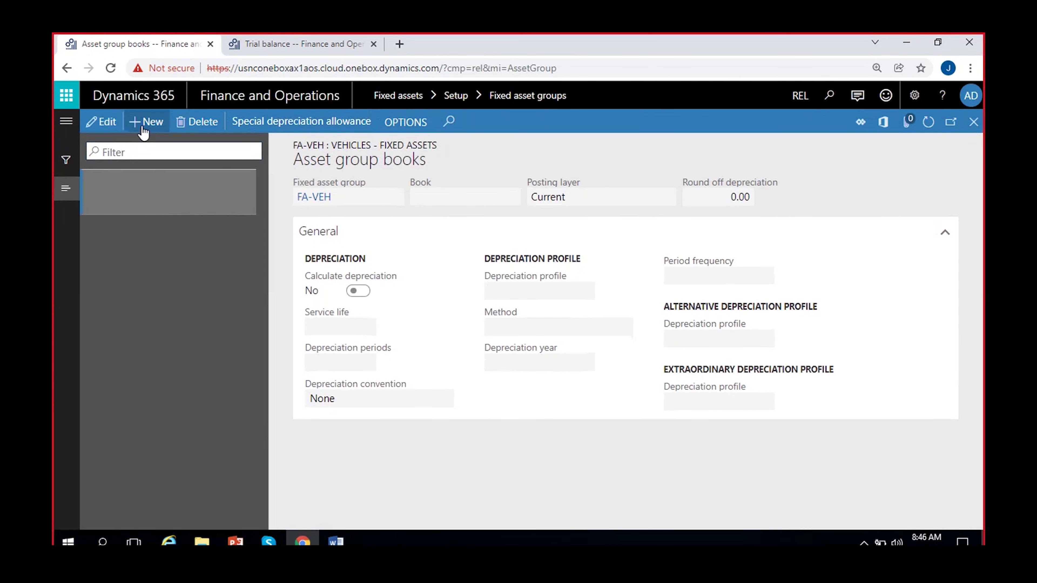
pyautogui.click(197, 122)
pyautogui.click(149, 130)
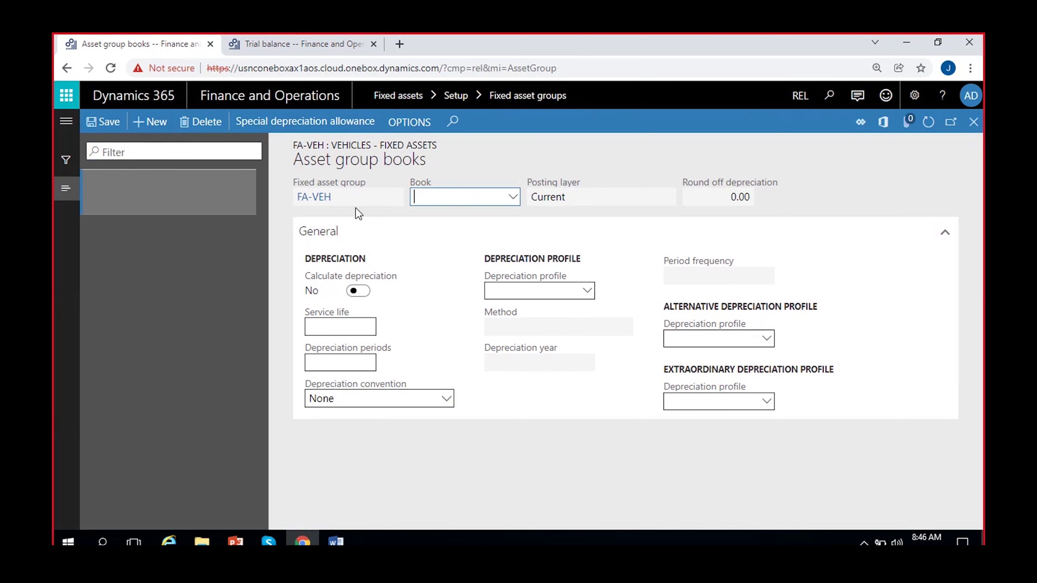
pyautogui.click(513, 198)
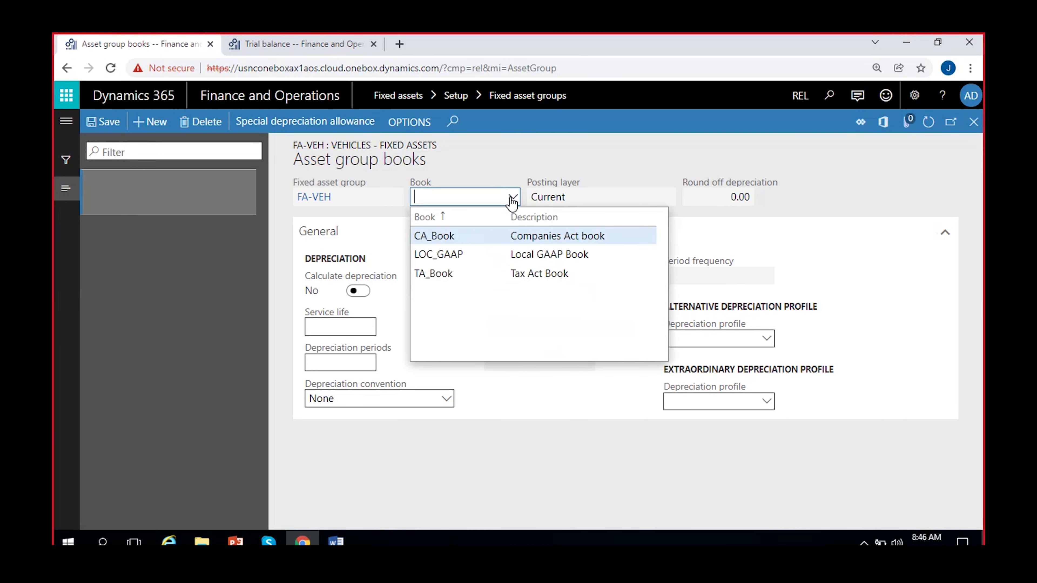
pyautogui.click(458, 236)
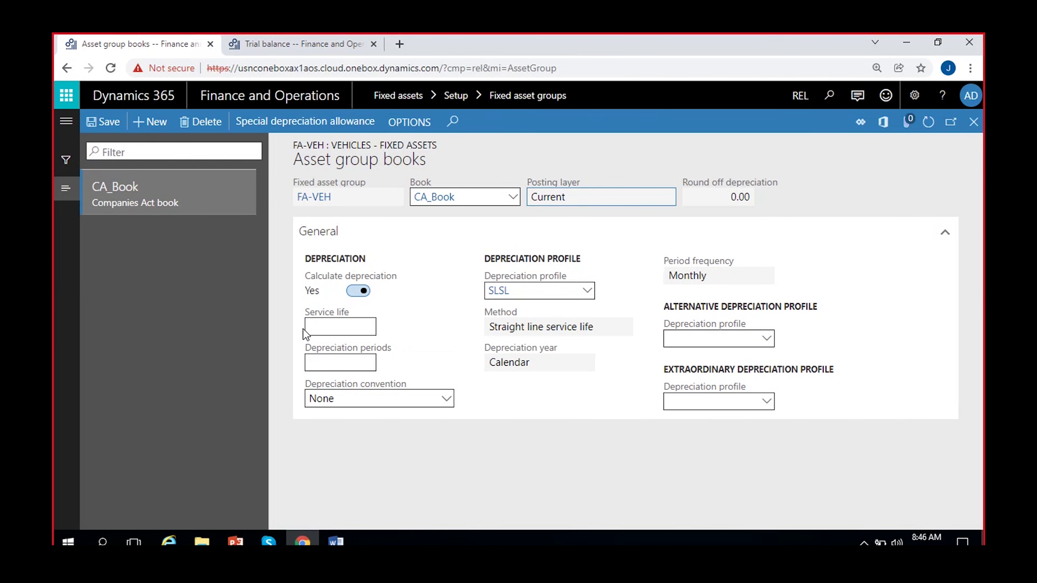
# Set the service life of the CA_Book entry to 5 and save it
pyautogui.click(321, 326)
pyautogui.write('5')
pyautogui.press('Tab')
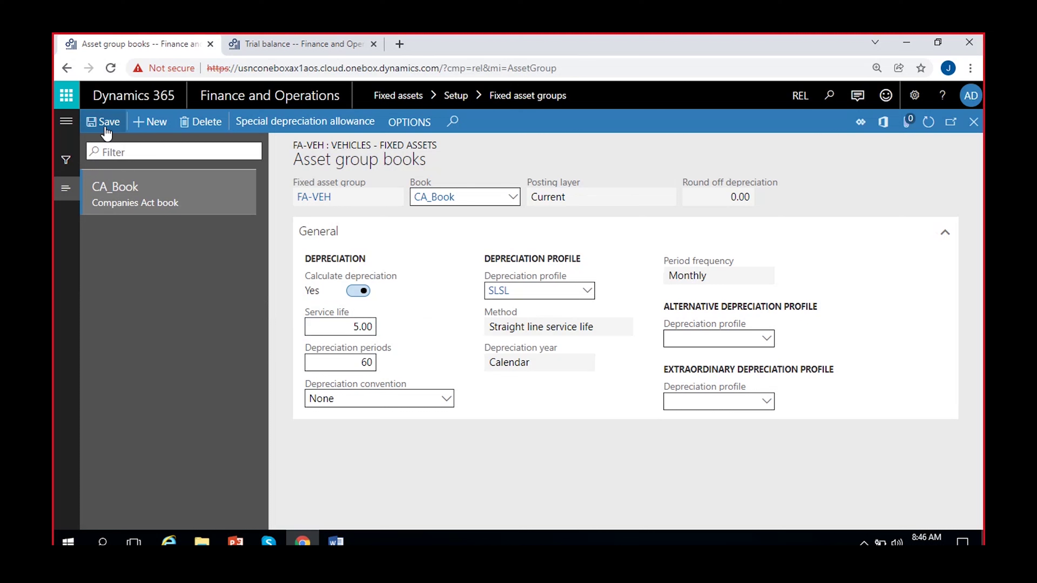
pyautogui.click(103, 122)
# Review the CA_Book entry's depreciation periods, method, depreciation year, period frequency and alternative depreciation profile
pyautogui.click(356, 361)
pyautogui.click(426, 369)
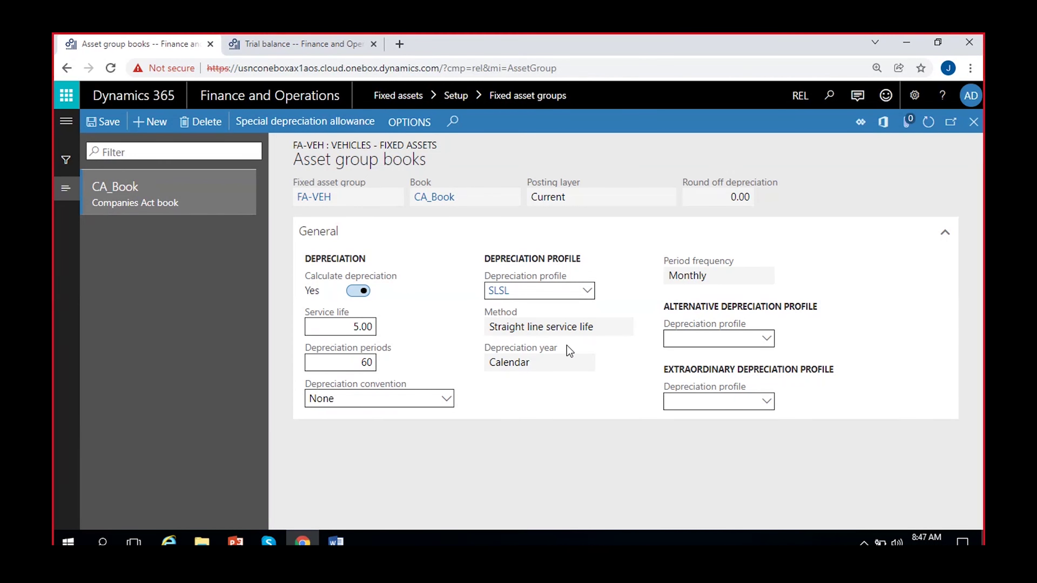
pyautogui.doubleClick(550, 327)
pyautogui.click(533, 362)
pyautogui.doubleClick(687, 282)
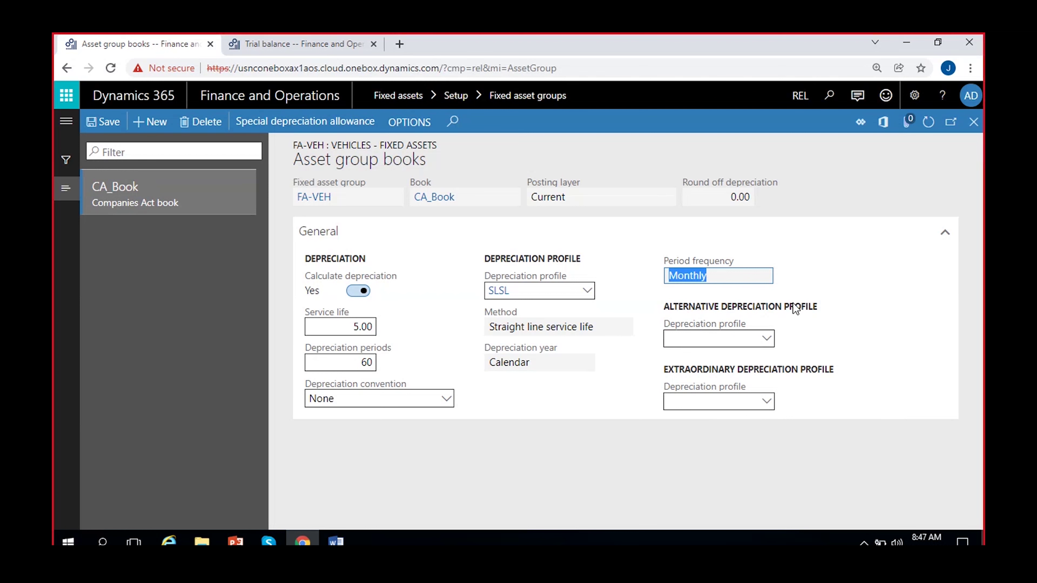
pyautogui.click(767, 338)
pyautogui.click(843, 345)
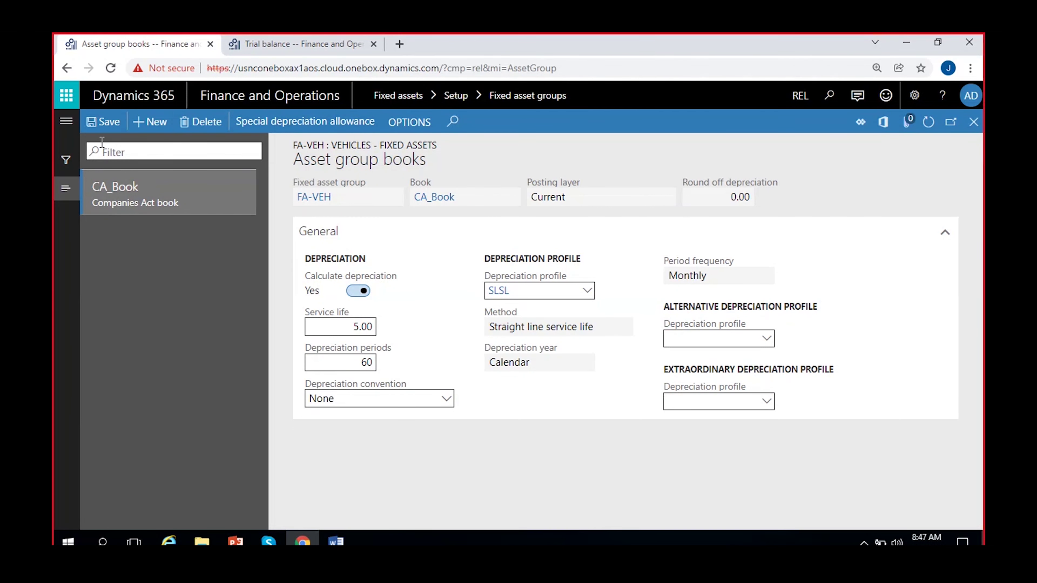
# Create another asset group book entry for FA-VEH using TA_Book and check its posting layer
pyautogui.click(148, 122)
pyautogui.click(514, 198)
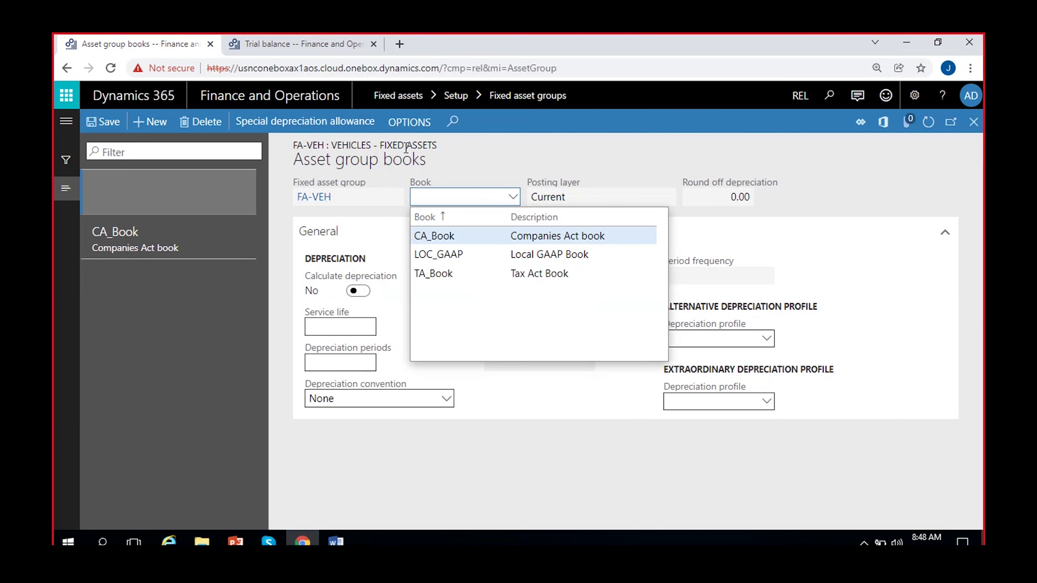
pyautogui.click(439, 274)
pyautogui.click(465, 167)
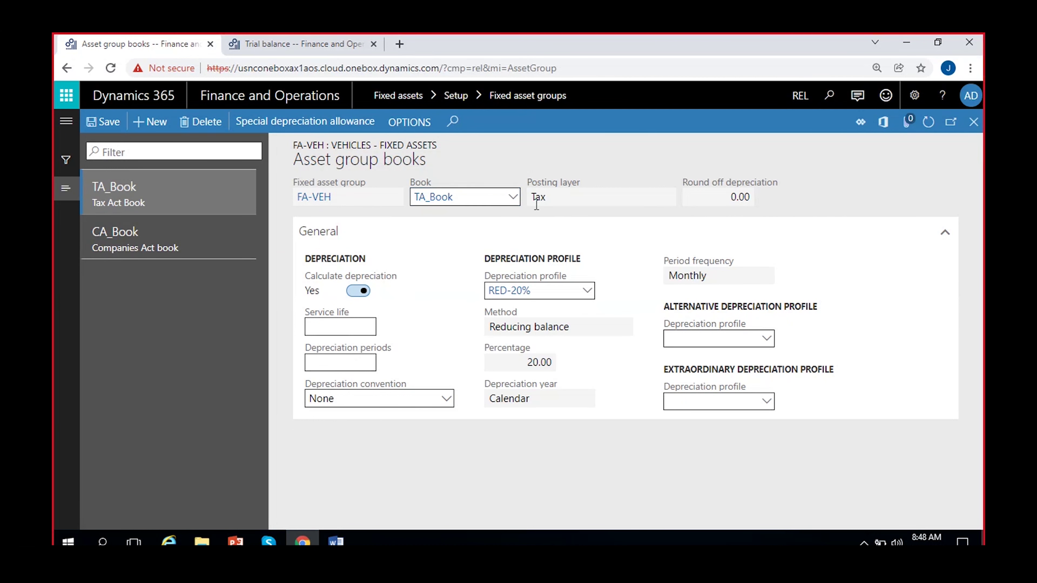
pyautogui.click(545, 199)
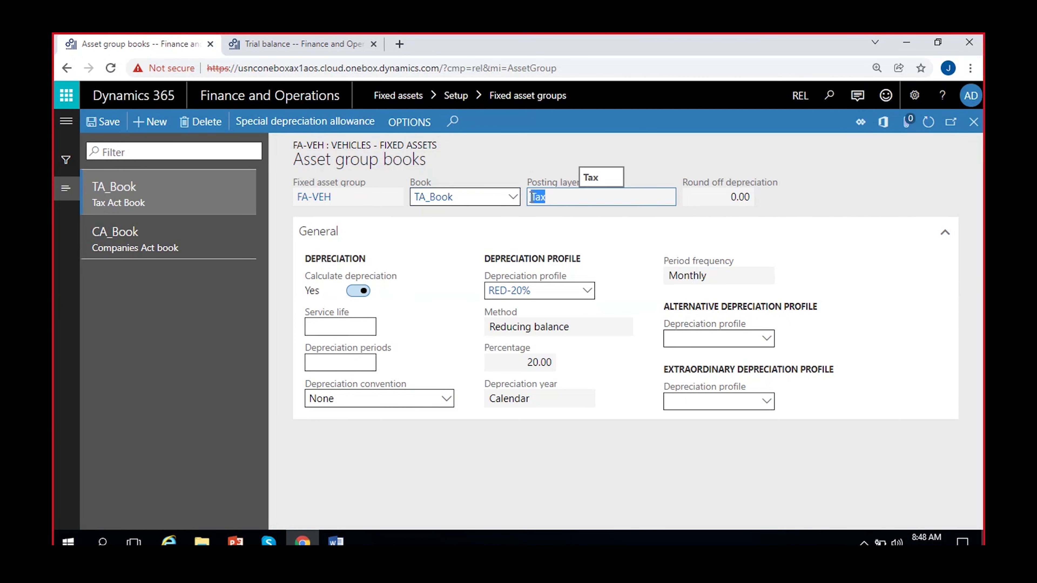
# Set the service life of the TA_Book entry to 5 and save it, closing any stray browser tab
pyautogui.click(344, 326)
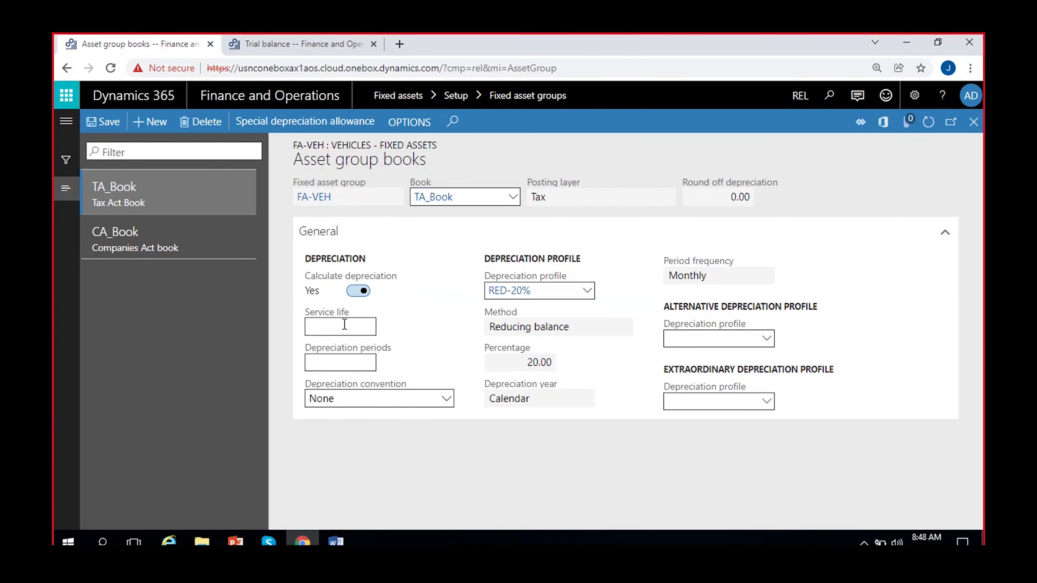
pyautogui.write('5')
pyautogui.press('Tab')
pyautogui.click(102, 102)
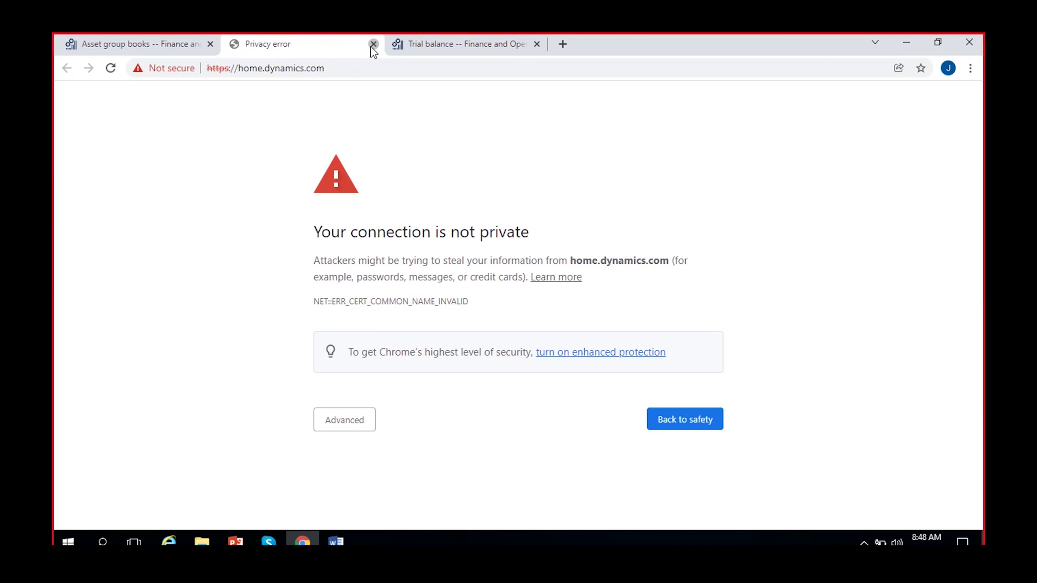
pyautogui.click(373, 43)
pyautogui.click(104, 122)
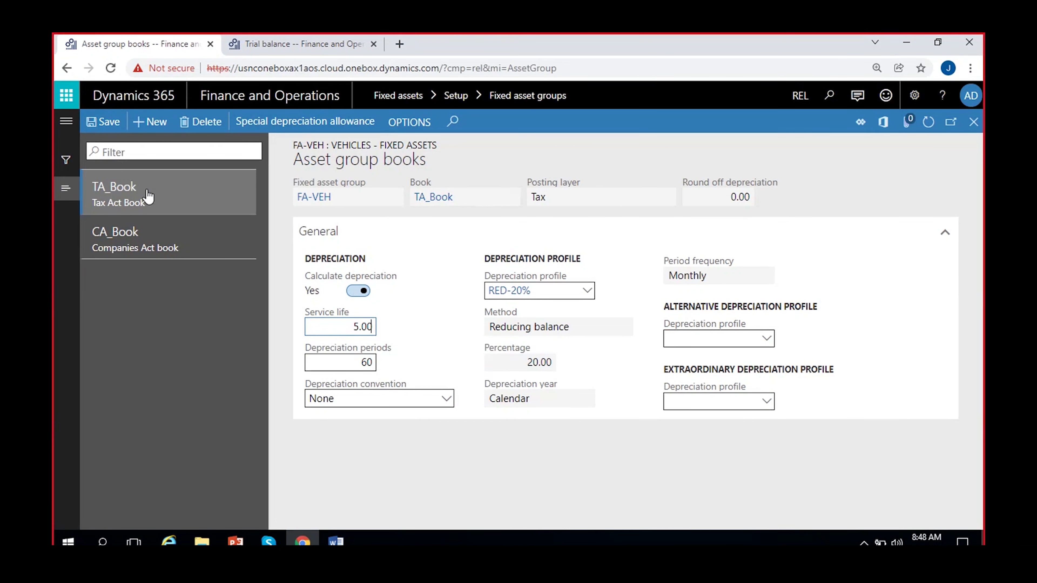
# Add a LOC_GAAP asset group book to FA-VEH with a service life of 5 and save it
pyautogui.click(146, 122)
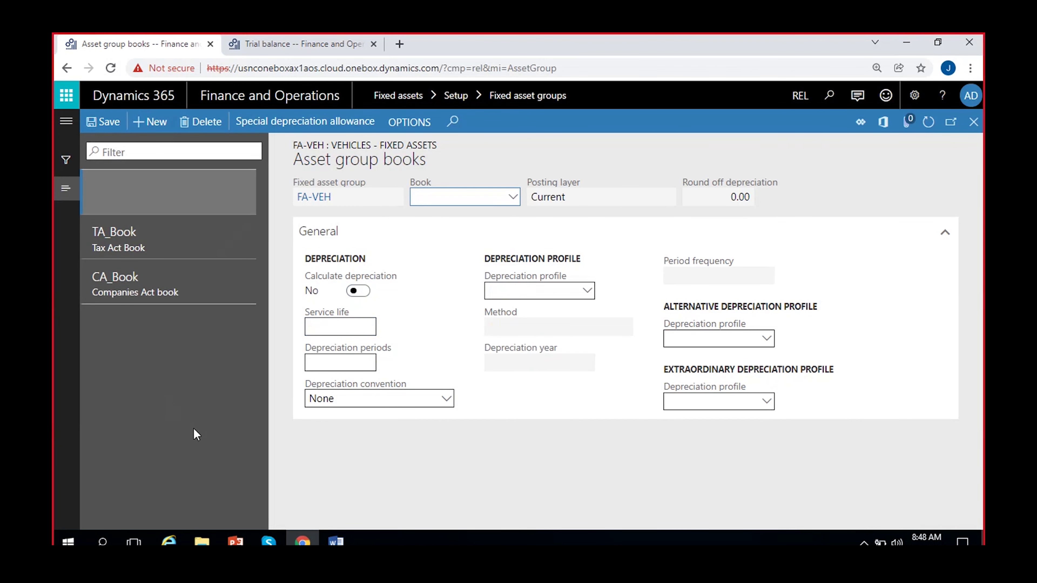
pyautogui.click(513, 198)
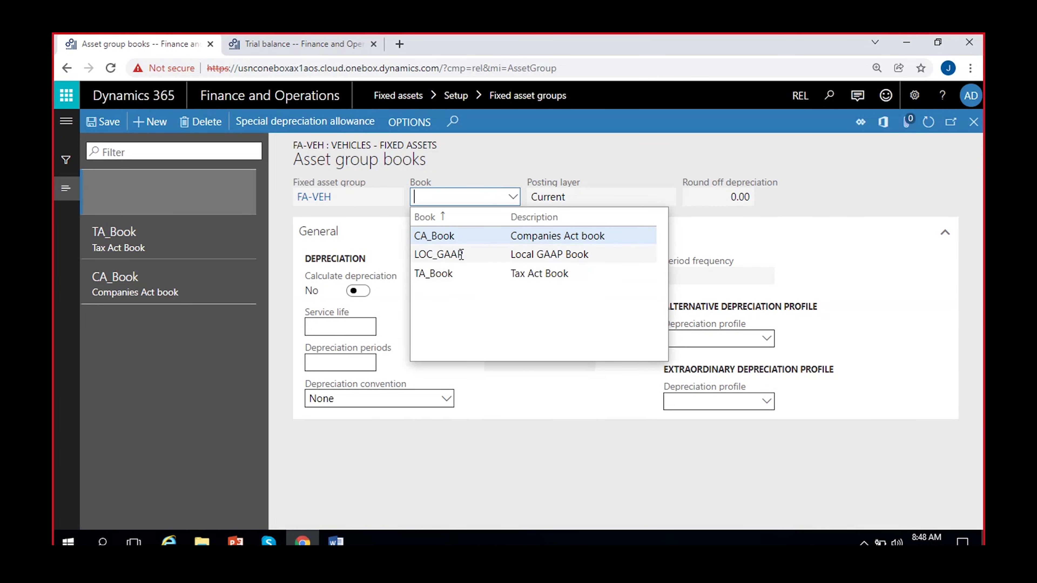
pyautogui.click(462, 255)
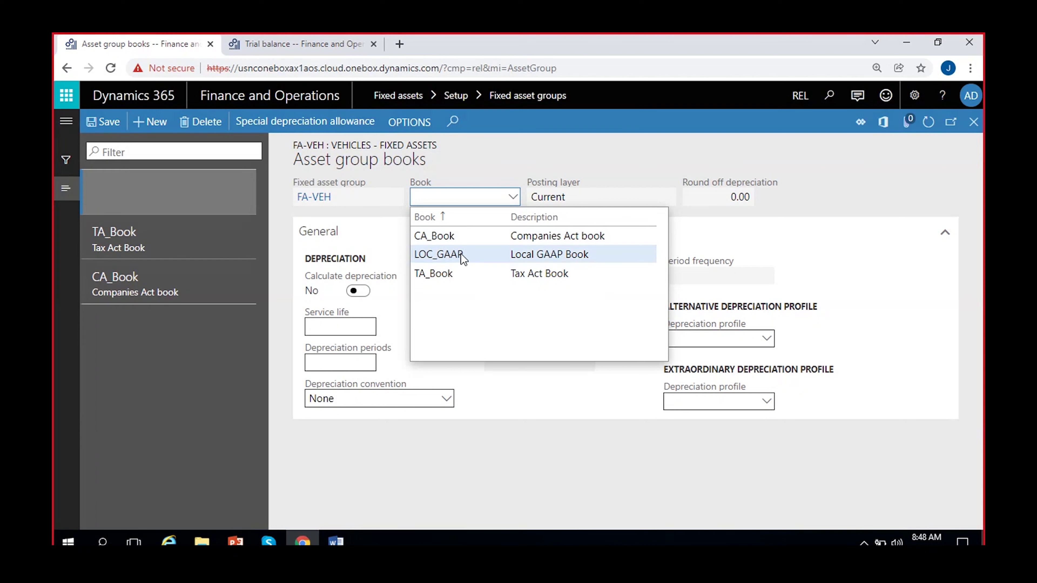
pyautogui.click(534, 197)
pyautogui.click(338, 327)
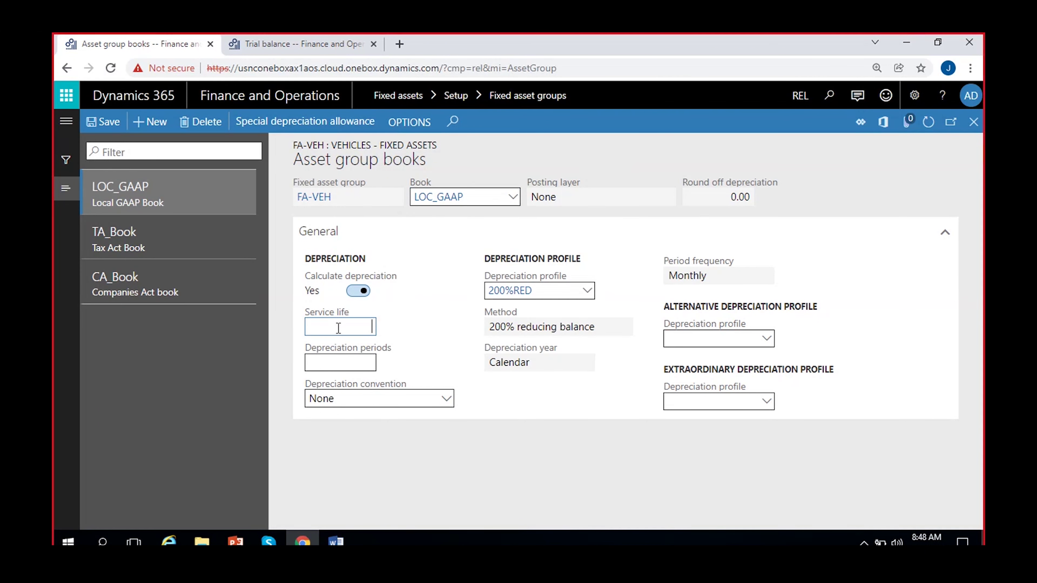
pyautogui.write('5')
pyautogui.click(395, 469)
pyautogui.click(105, 122)
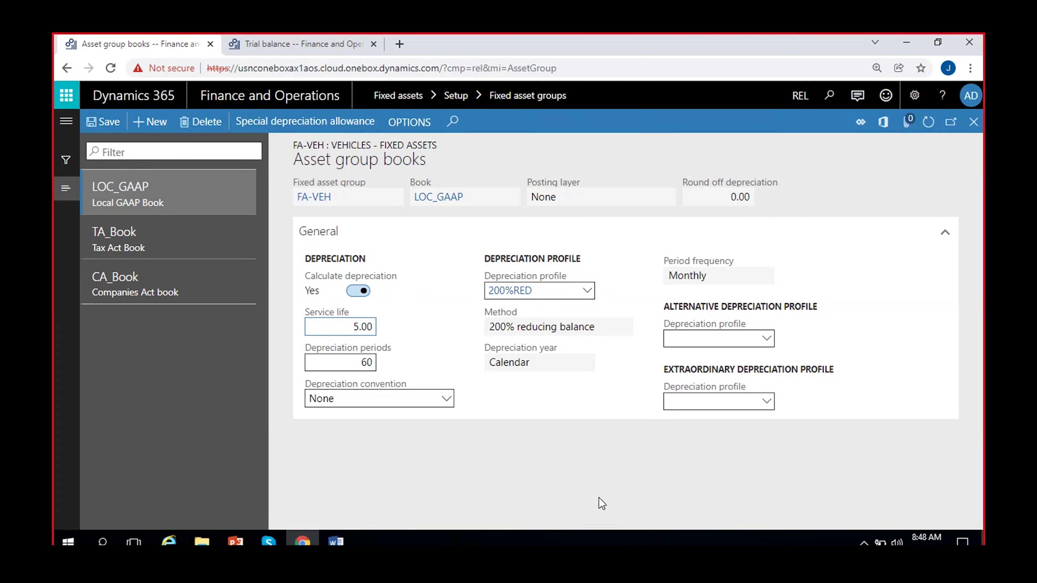
# Return to the fixed asset groups, refresh the data and check the posting layers of FA-VEH
pyautogui.click(974, 122)
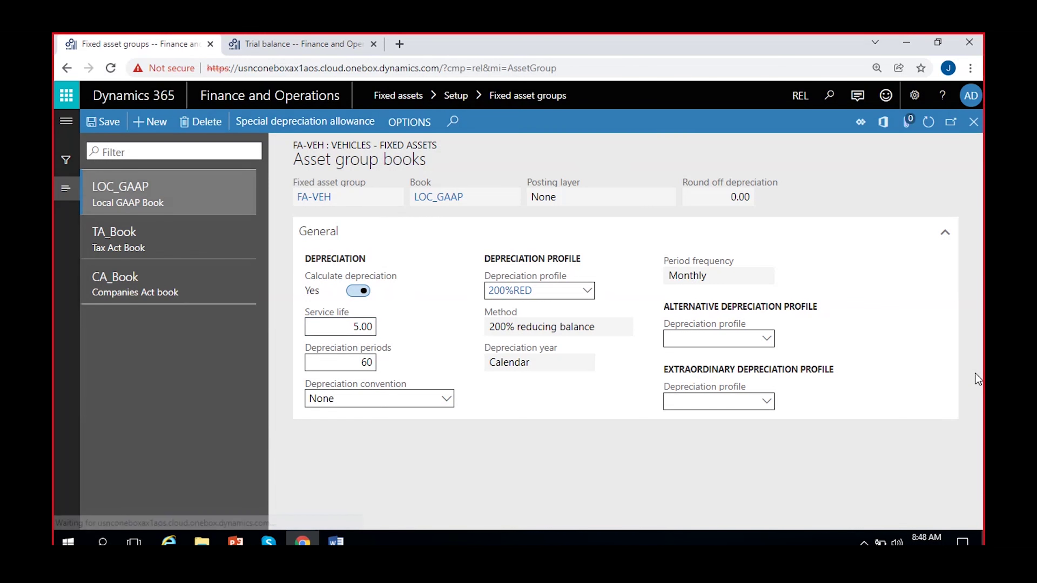
pyautogui.click(931, 122)
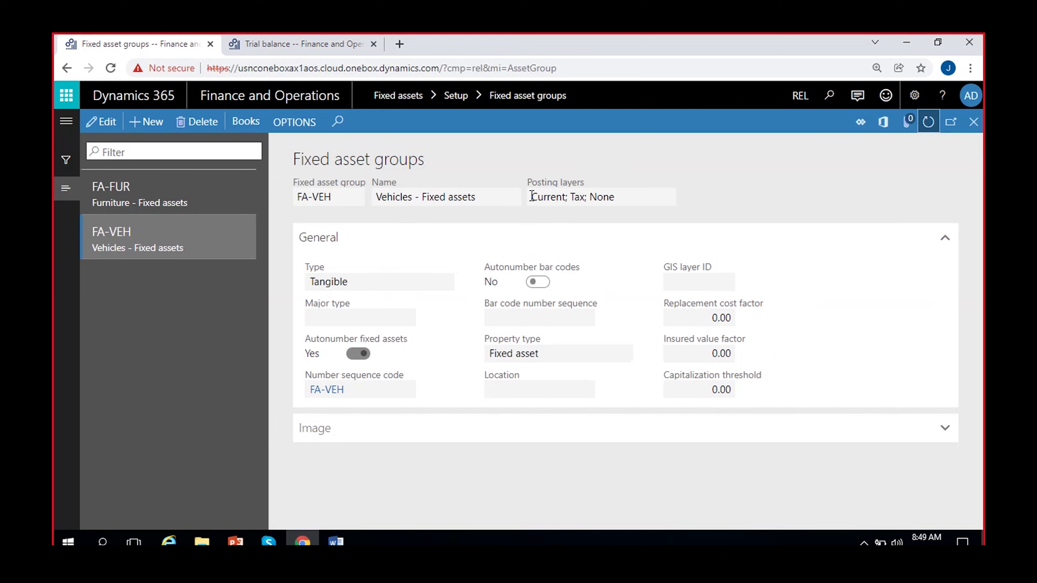
pyautogui.moveTo(532, 197); pyautogui.dragTo(632, 200)
pyautogui.click(727, 196)
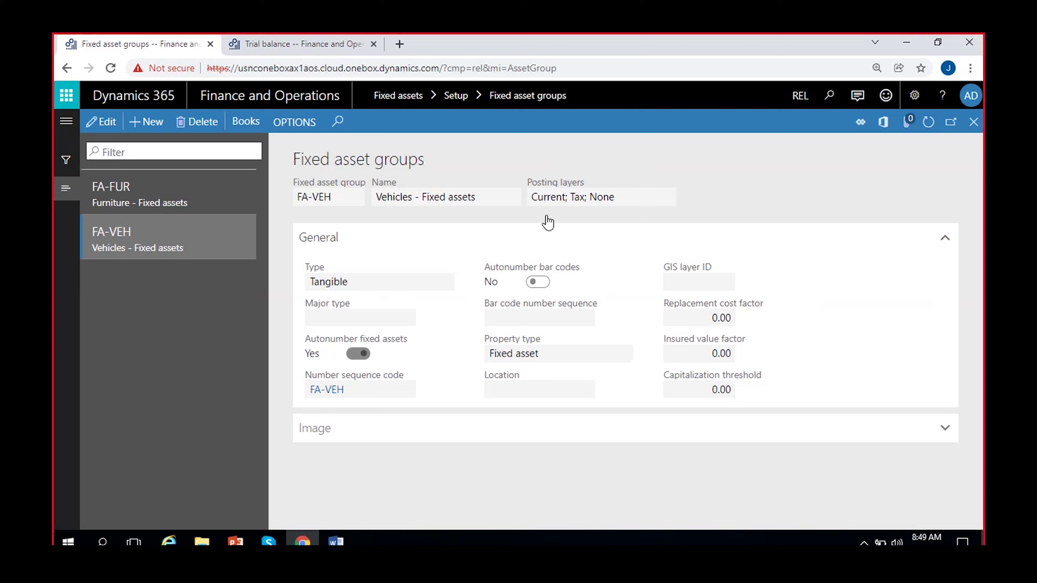
pyautogui.click(610, 195)
pyautogui.doubleClick(610, 194)
pyautogui.click(719, 191)
# Add a CA_Book asset group book to the FA-FUR group with a service life of 3 and save it
pyautogui.click(152, 197)
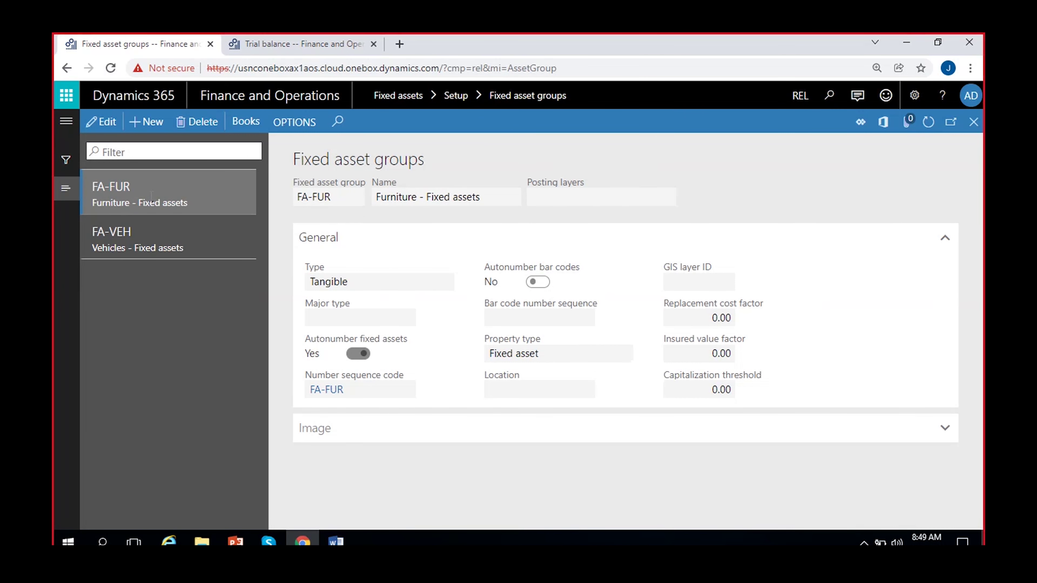
pyautogui.click(246, 122)
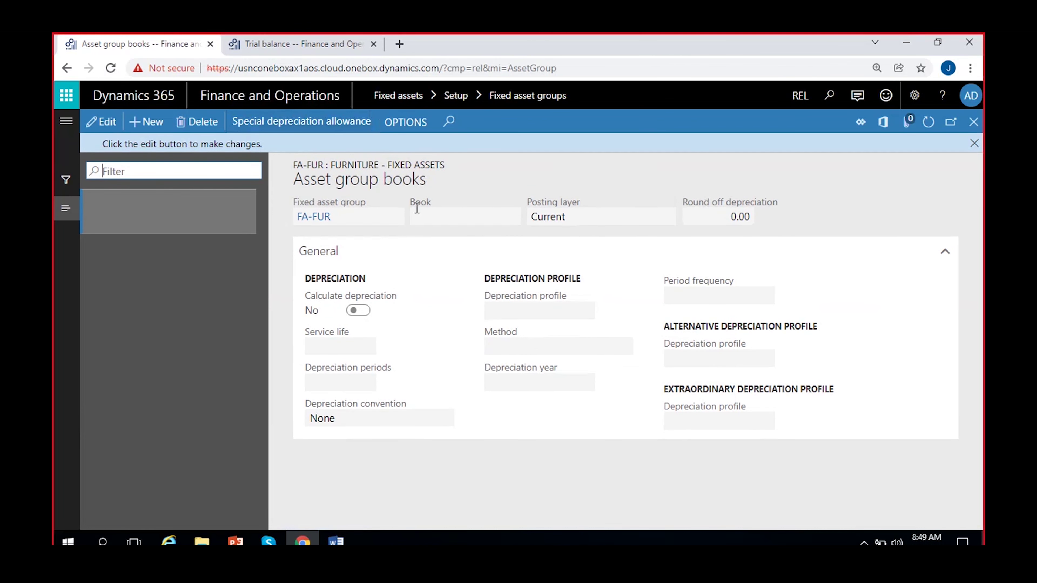
pyautogui.click(143, 123)
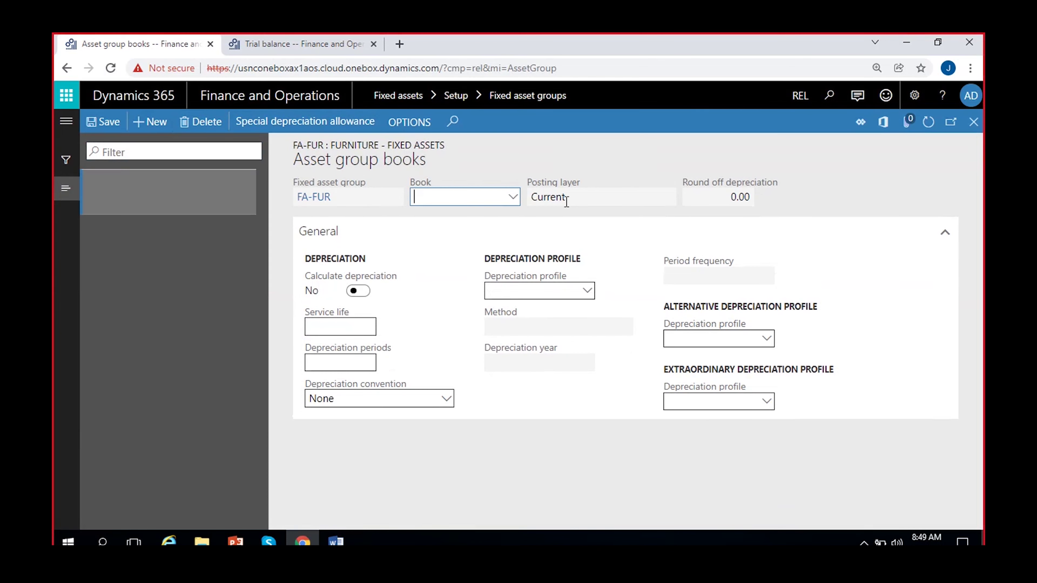
pyautogui.click(513, 197)
pyautogui.click(442, 243)
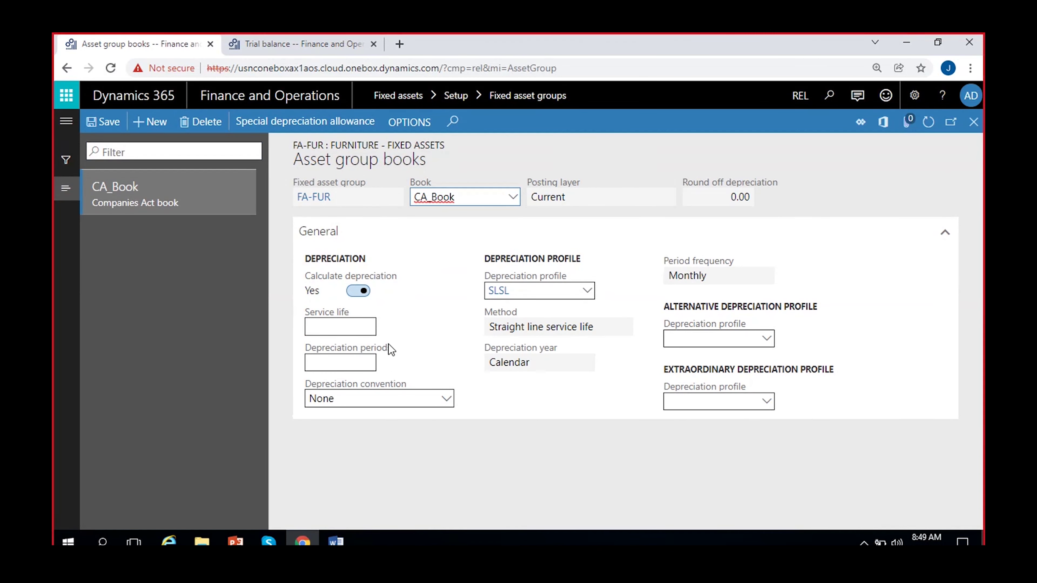
pyautogui.click(322, 327)
pyautogui.write('3')
pyautogui.click(130, 352)
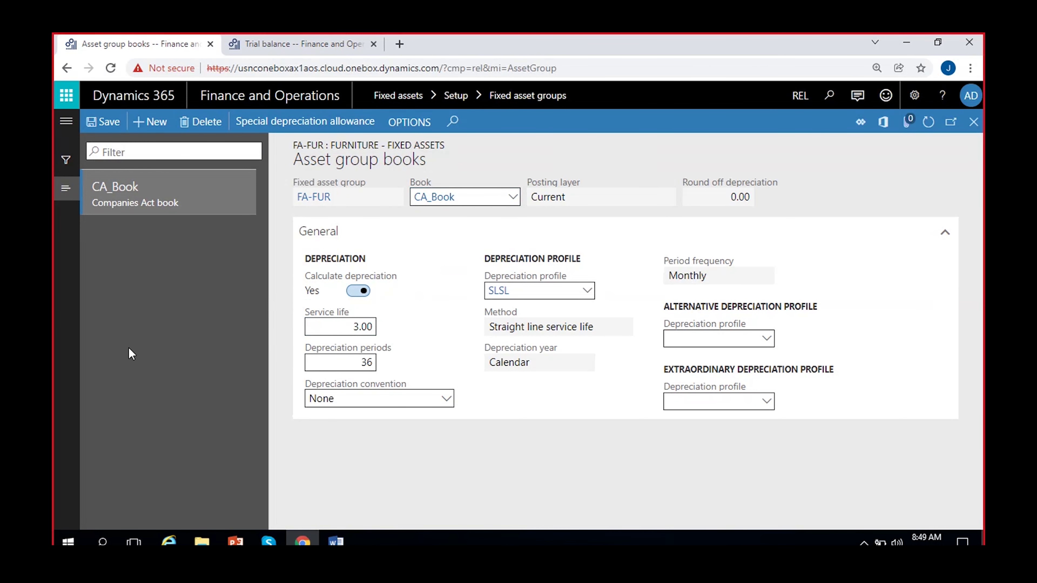
pyautogui.click(104, 123)
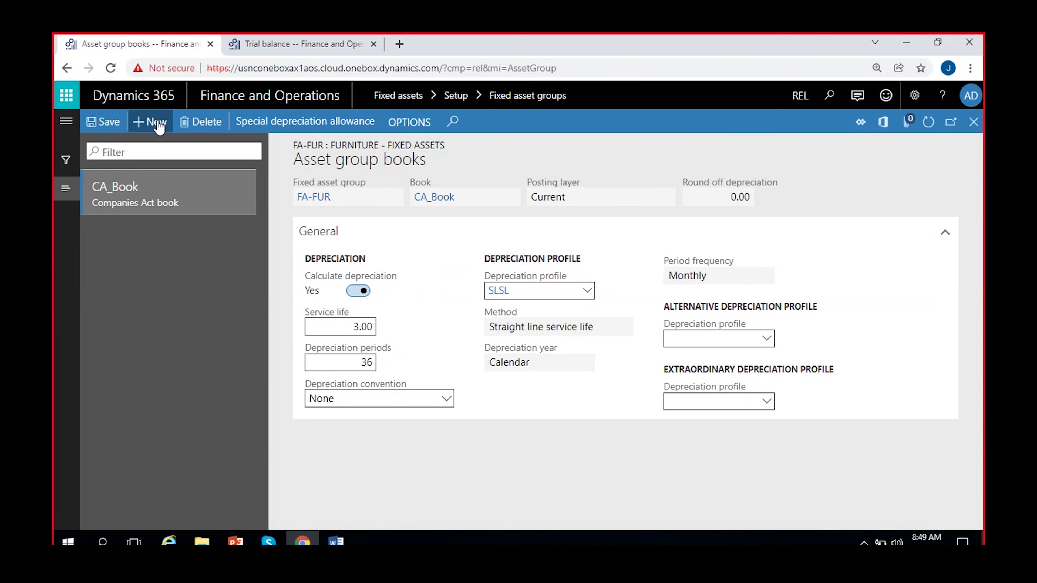
# Add a TA_Book asset group book to FA-FUR with a service life of 3 and save it
pyautogui.click(150, 122)
pyautogui.click(513, 197)
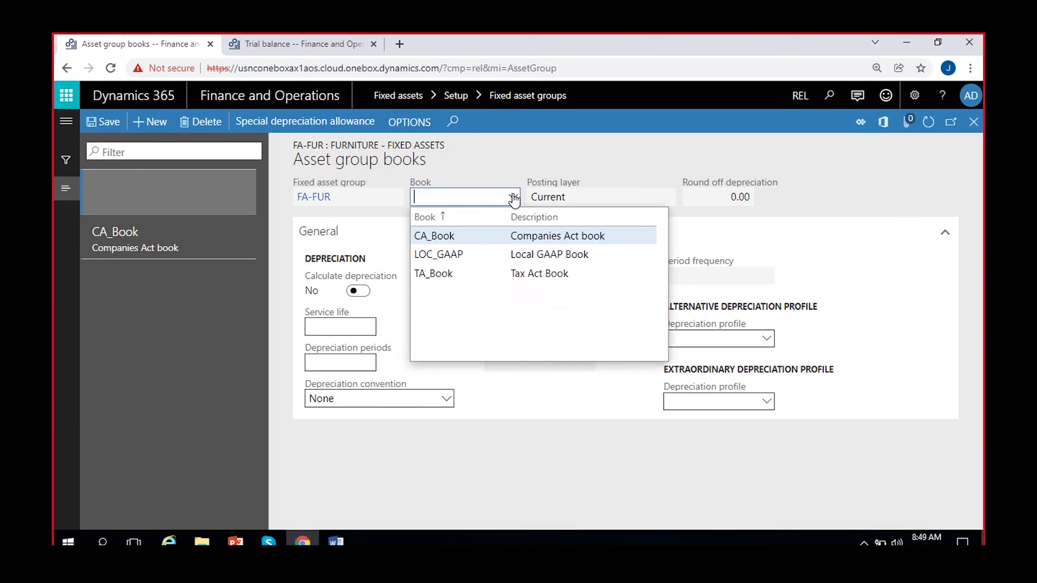
pyautogui.click(445, 273)
pyautogui.click(331, 327)
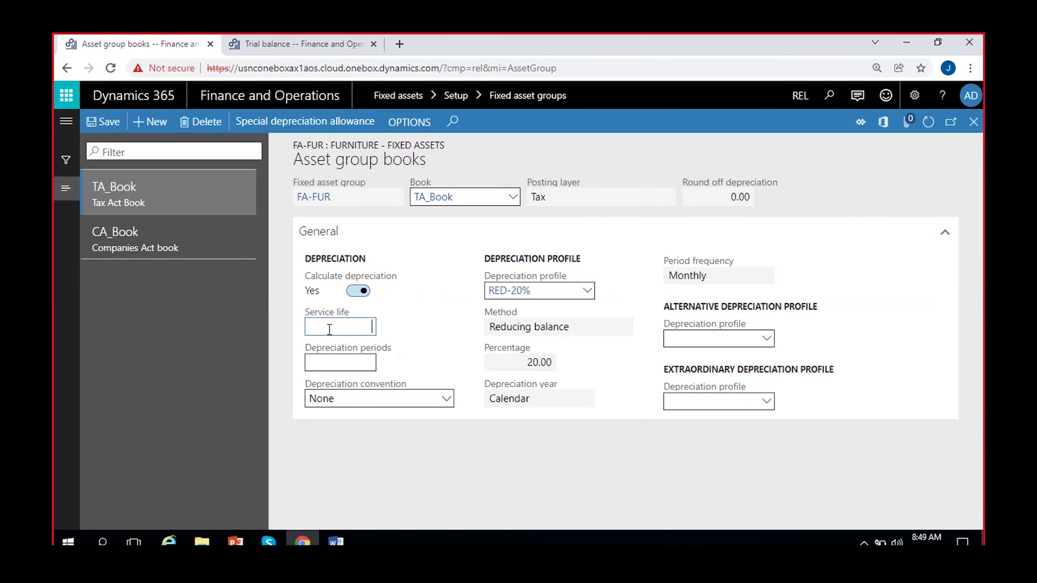
pyautogui.write('3')
pyautogui.press('Tab')
pyautogui.click(101, 124)
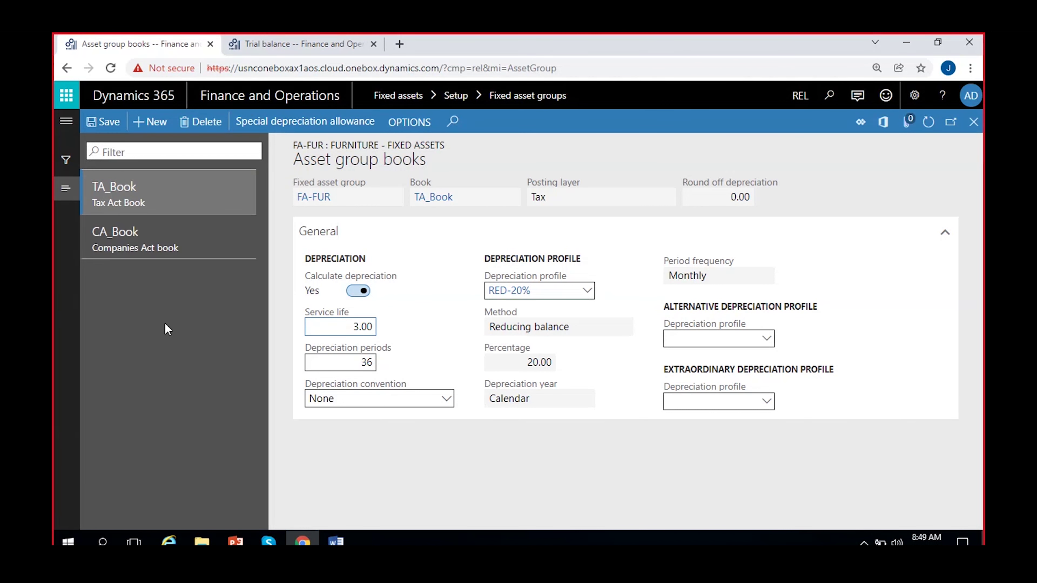
# Check the posting layers of FA-FUR's CA_Book and TA_Book entries
pyautogui.click(165, 237)
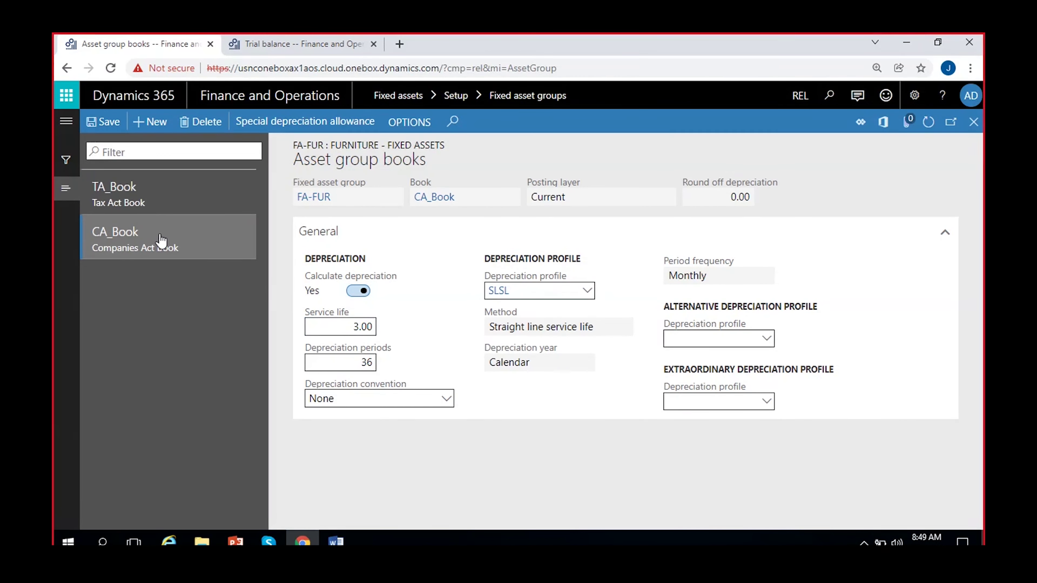
pyautogui.moveTo(572, 198); pyautogui.dragTo(516, 206)
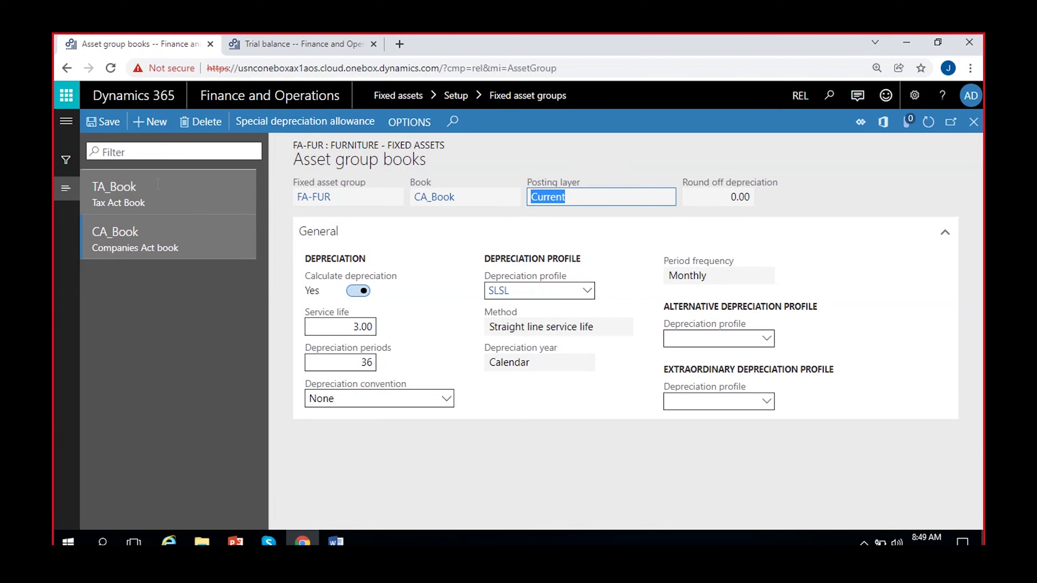
pyautogui.click(222, 200)
pyautogui.doubleClick(551, 200)
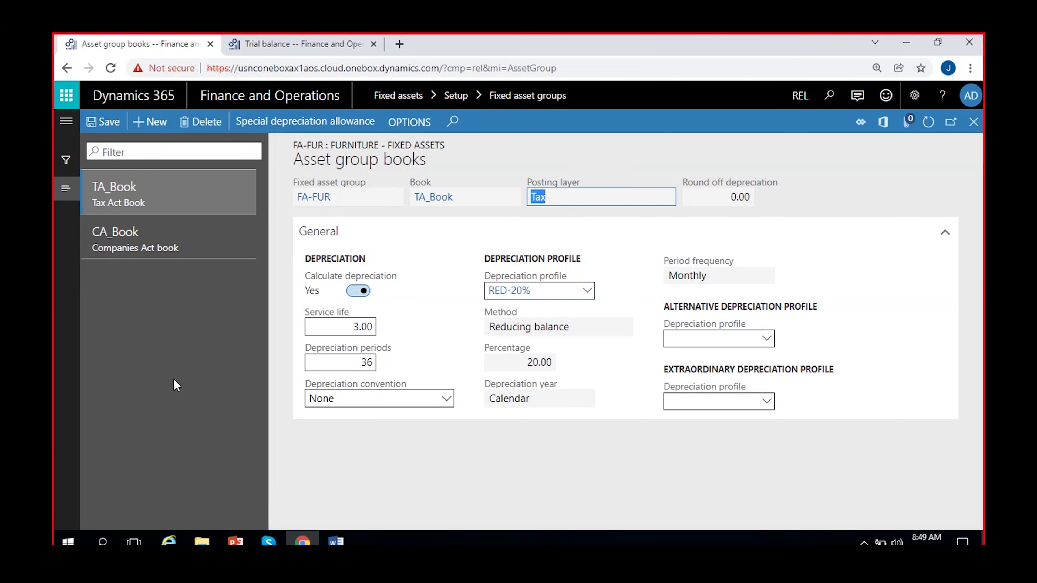
# Return to the fixed asset groups, refresh the data and check the posting layers of FA-FUR
pyautogui.click(974, 122)
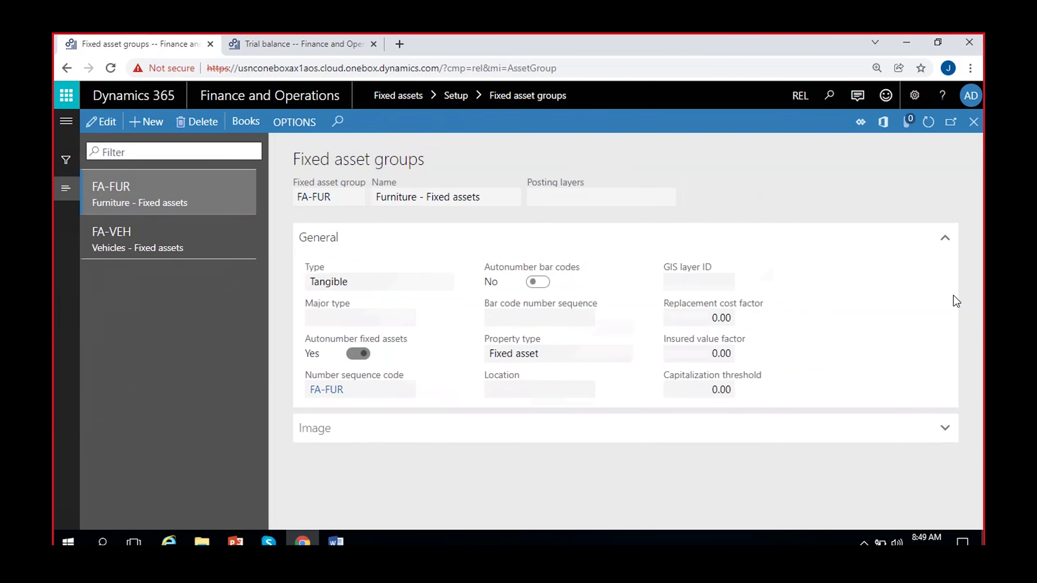
pyautogui.click(929, 122)
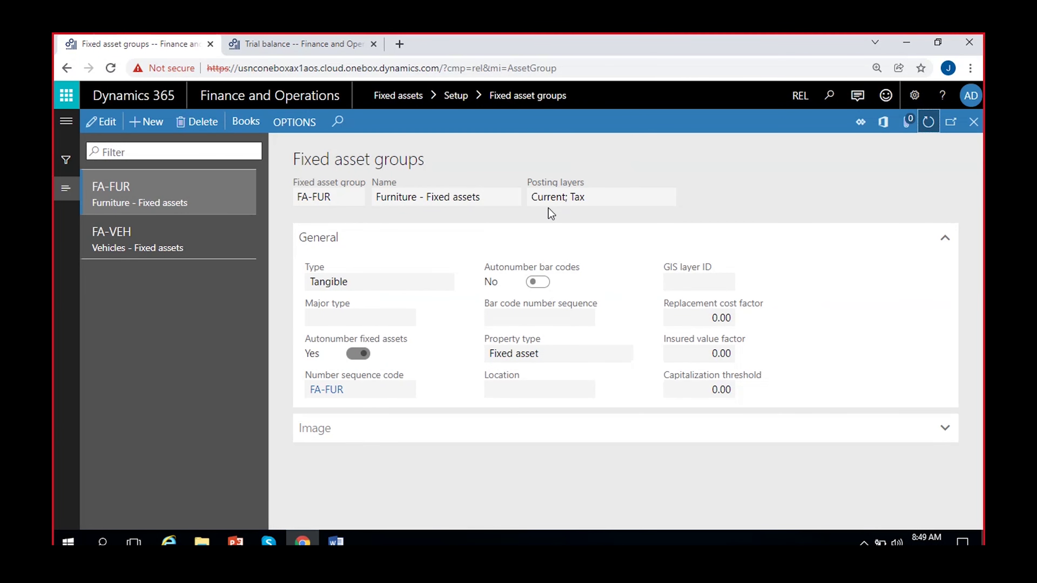
pyautogui.moveTo(536, 194); pyautogui.dragTo(663, 202)
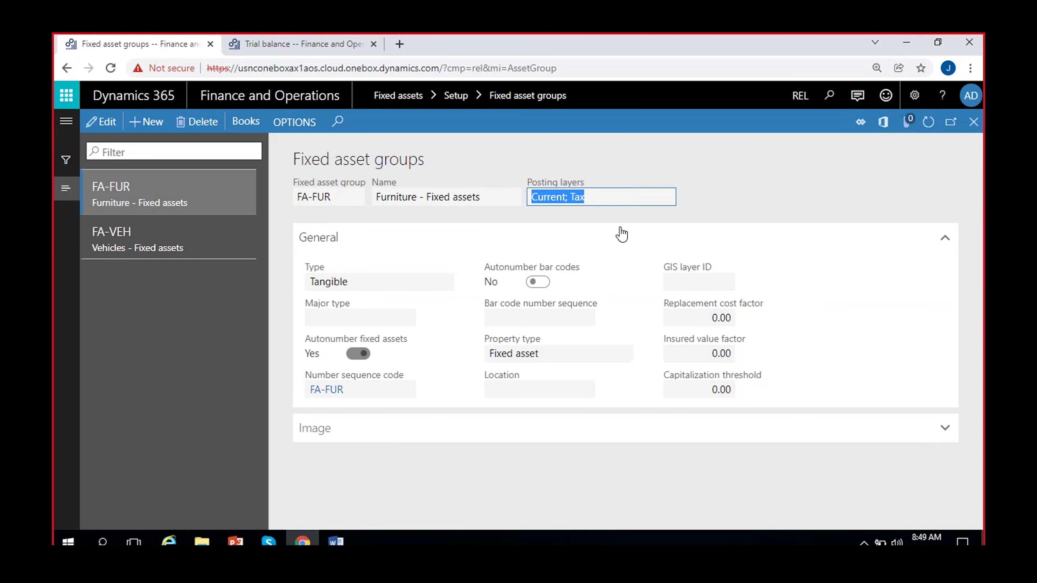
pyautogui.click(128, 193)
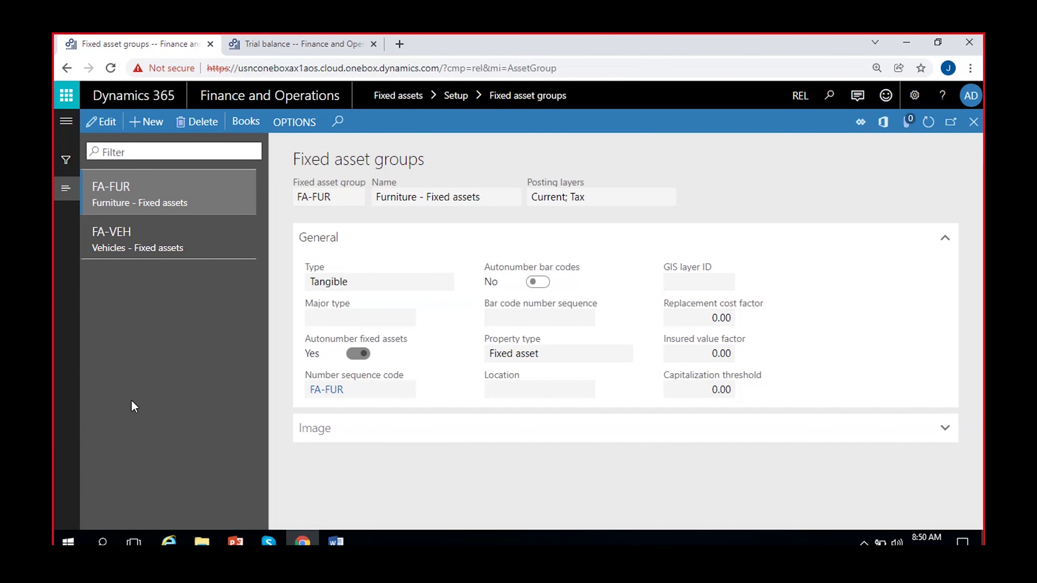
# Open the asset reasons setup page of the Fixed assets module
pyautogui.click(66, 121)
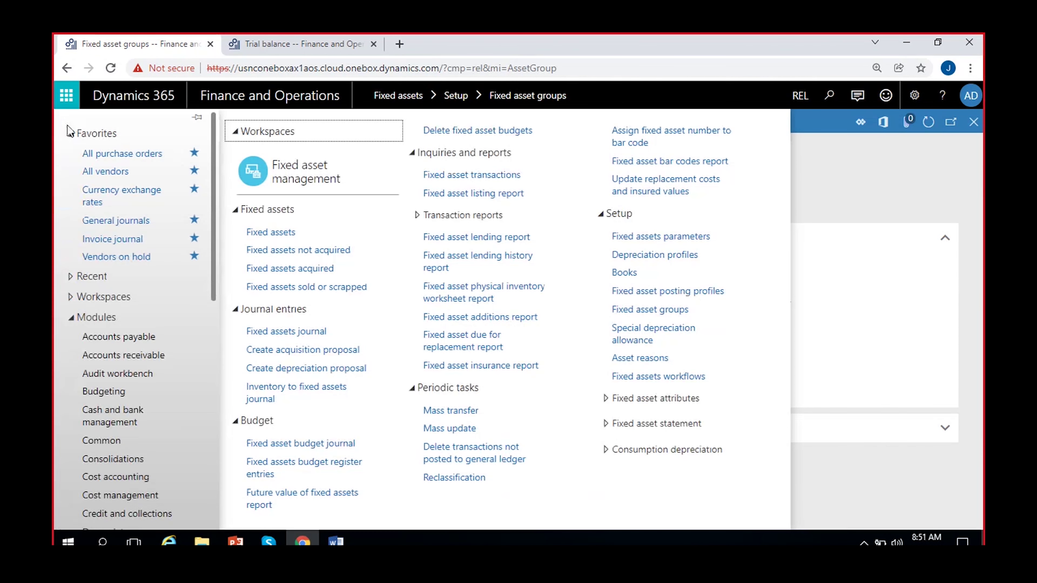
pyautogui.click(643, 359)
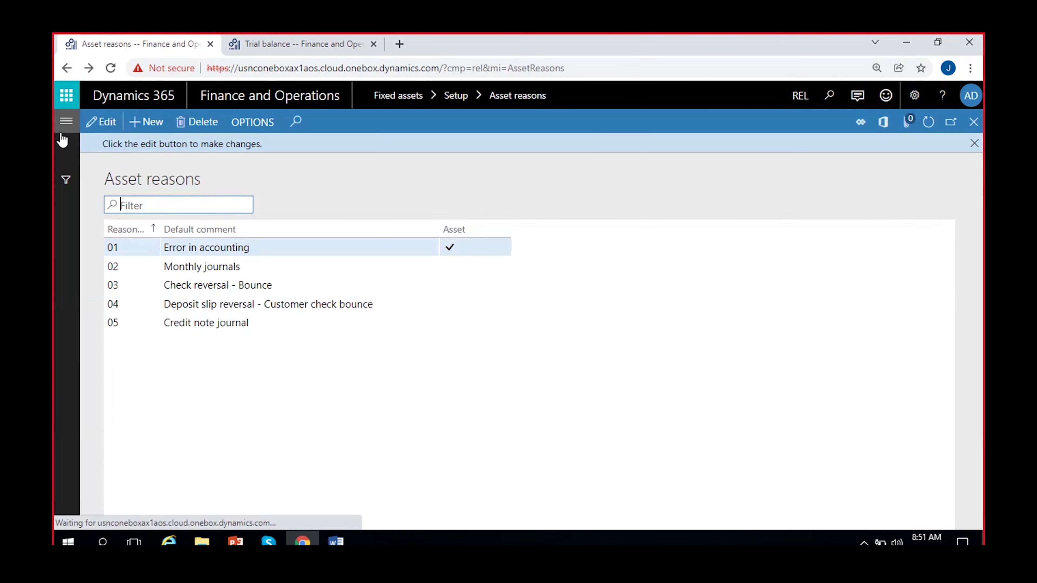
pyautogui.click(63, 123)
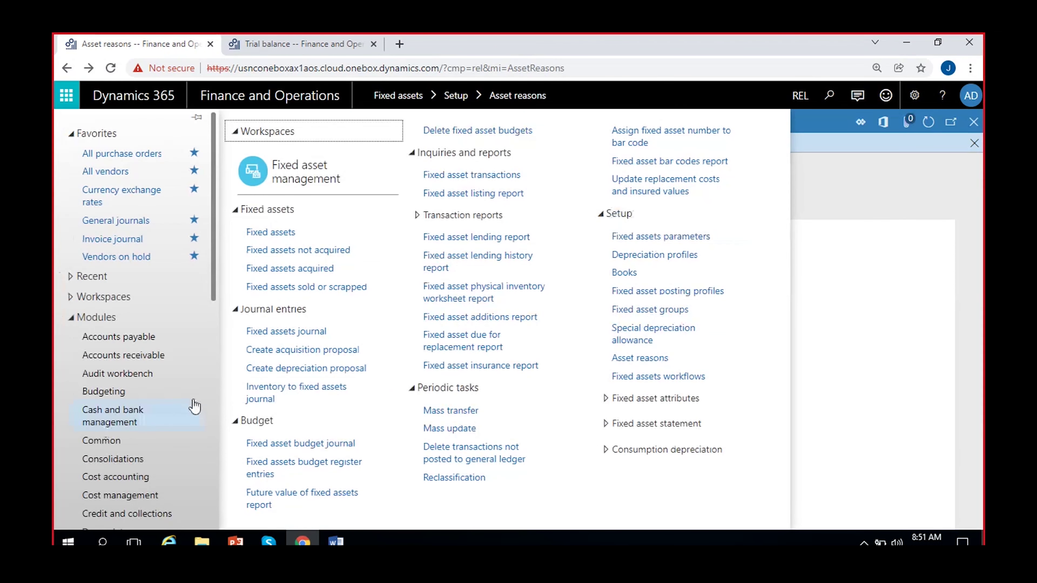
pyautogui.click(856, 375)
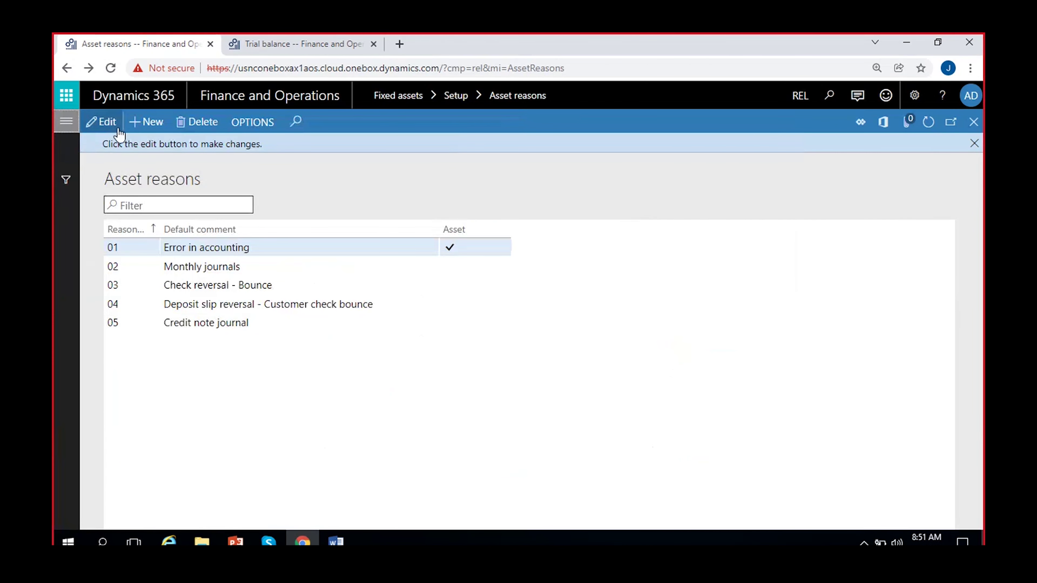
# Try to add an asset reason with code 02 and the default comment "Wrong depreciation"
pyautogui.click(101, 122)
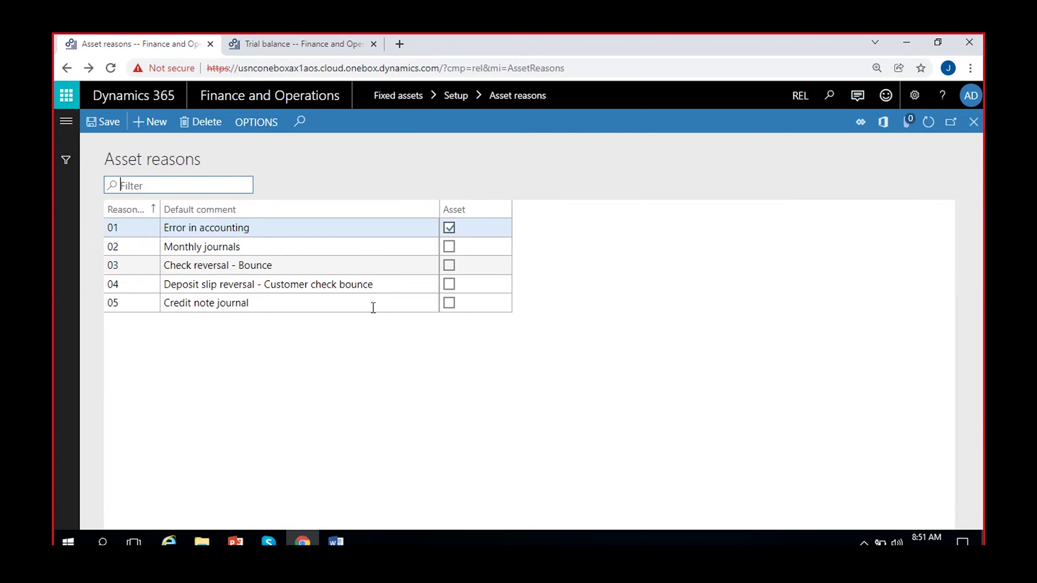
pyautogui.click(161, 129)
pyautogui.write('02')
pyautogui.click(262, 229)
pyautogui.write('Wrong depreciation')
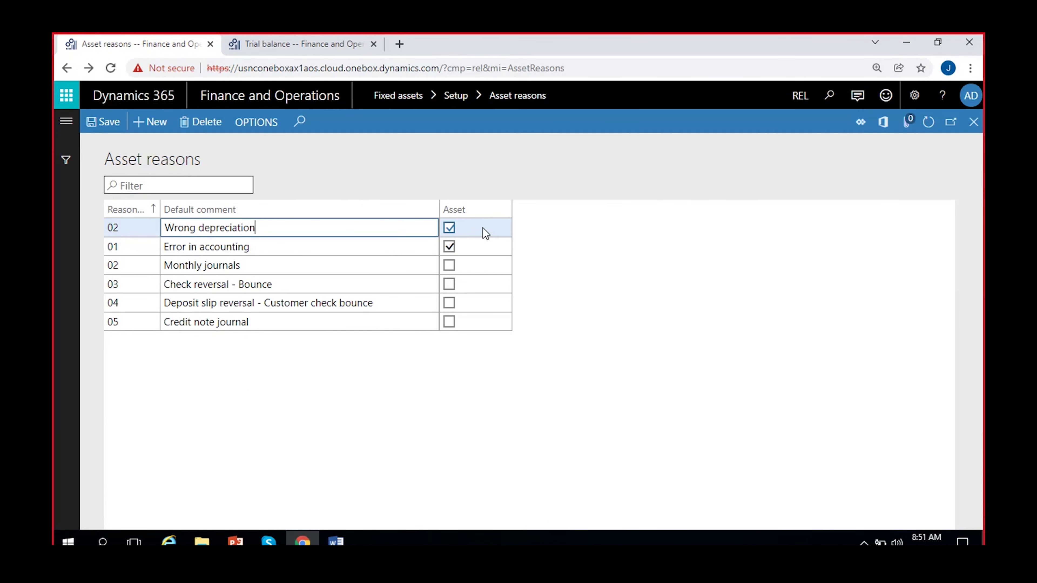
pyautogui.click(146, 131)
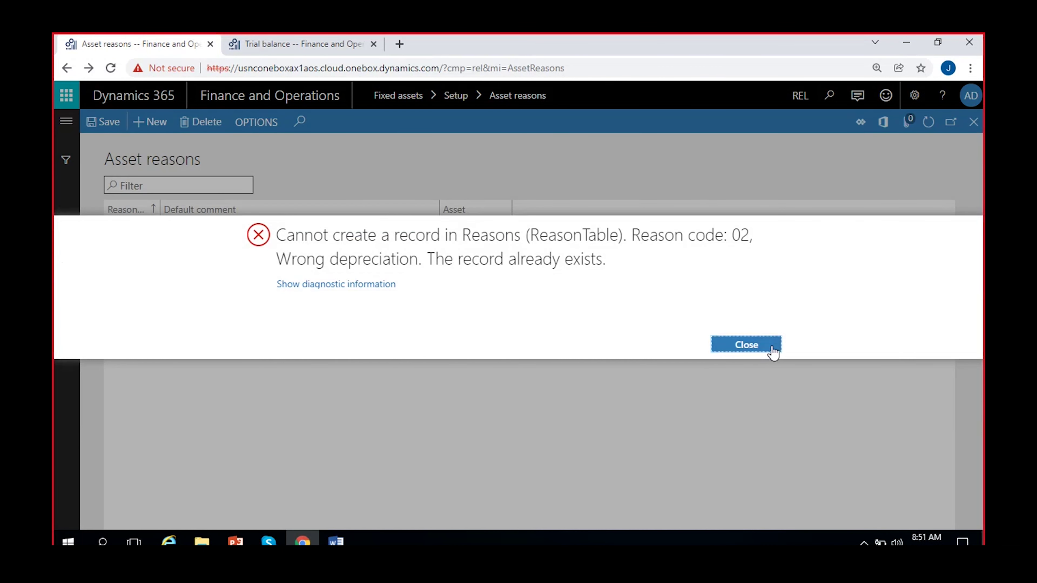
pyautogui.click(768, 349)
# Change the reason code of the "Wrong depreciation" entry to 11
pyautogui.click(131, 232)
pyautogui.press('BackSpace')
pyautogui.press('BackSpace')
pyautogui.write('11')
# Add an asset reason with code 12 and the default comment "Wrong acquisition adjustments"
pyautogui.click(157, 125)
pyautogui.write('12')
pyautogui.click(169, 230)
pyautogui.write('Wrong ac')
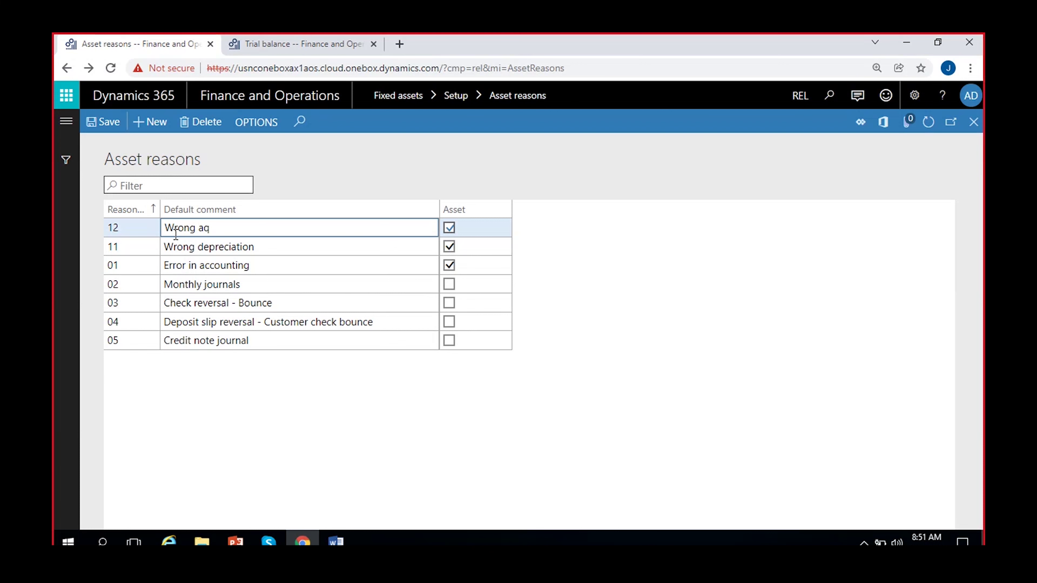
pyautogui.press('BackSpace')
pyautogui.write('cquisition adjustments')
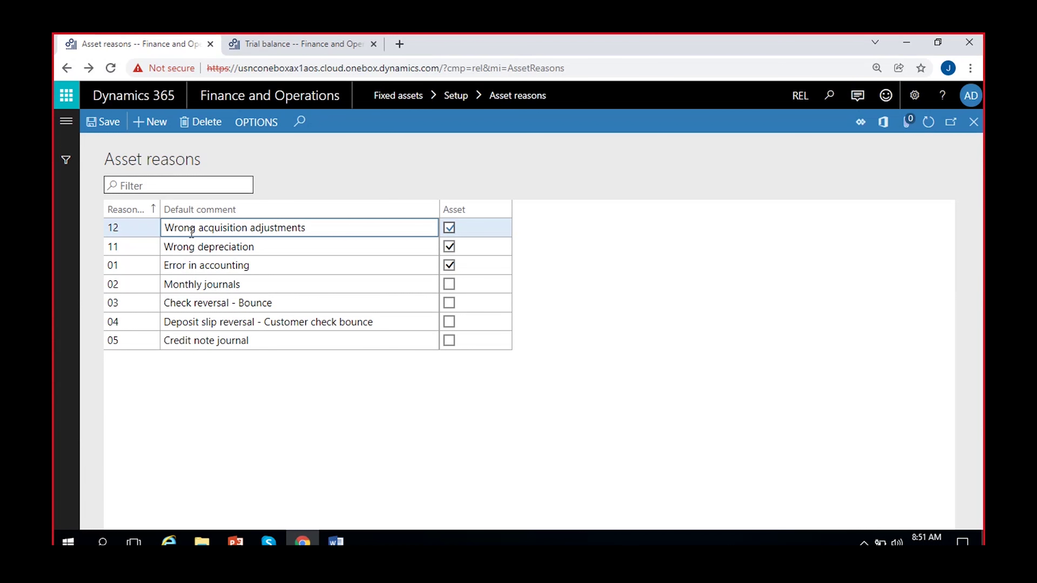
# Add an asset reason with code 13 and the default comment "Revaluation unspecific", and save it
pyautogui.click(147, 125)
pyautogui.write('13')
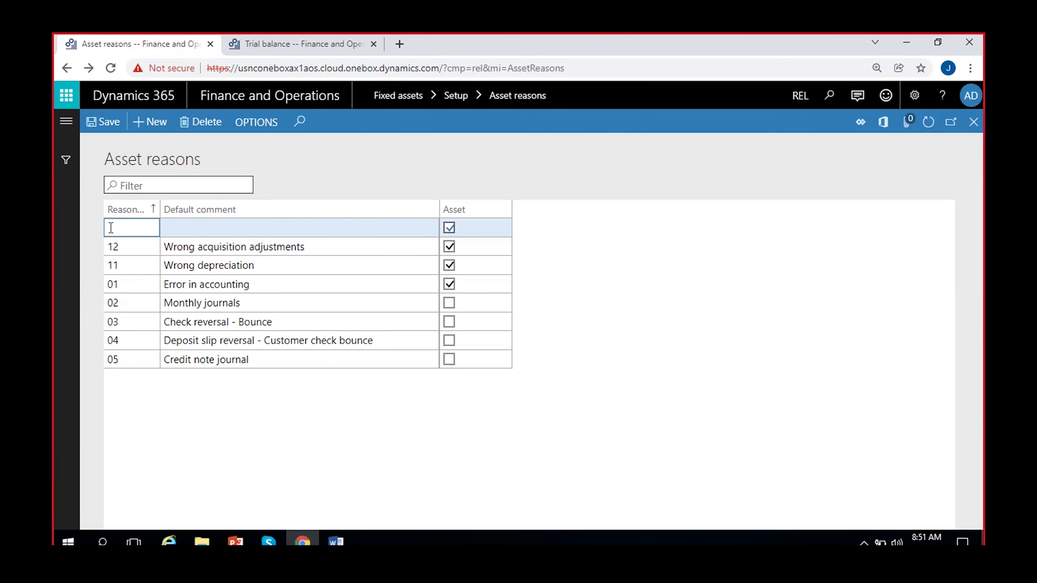
pyautogui.click(211, 229)
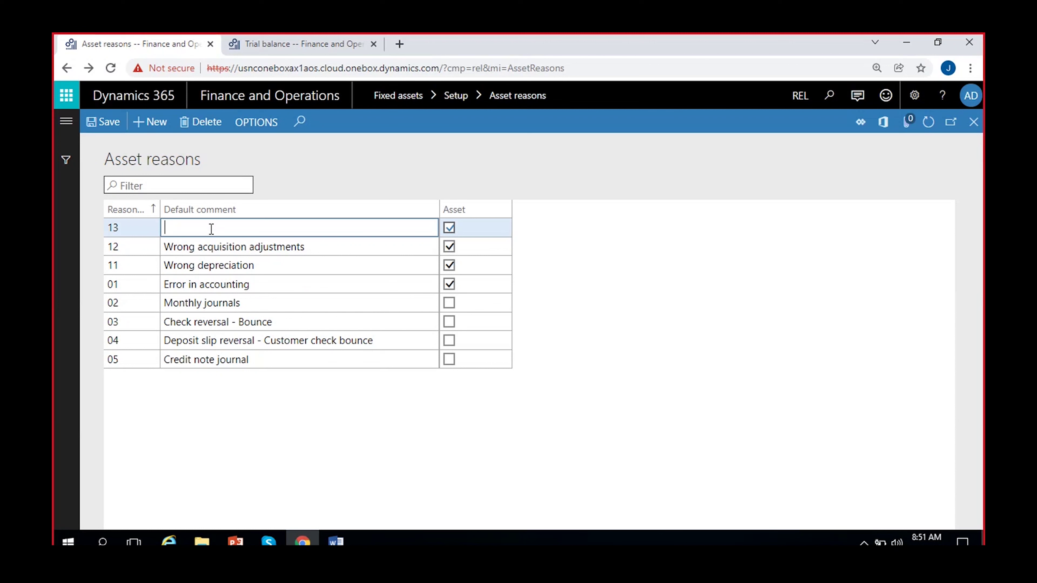
pyautogui.write('Revlau')
pyautogui.press('BackSpace')
pyautogui.press('BackSpace')
pyautogui.write('aluation unspecific')
pyautogui.click(103, 121)
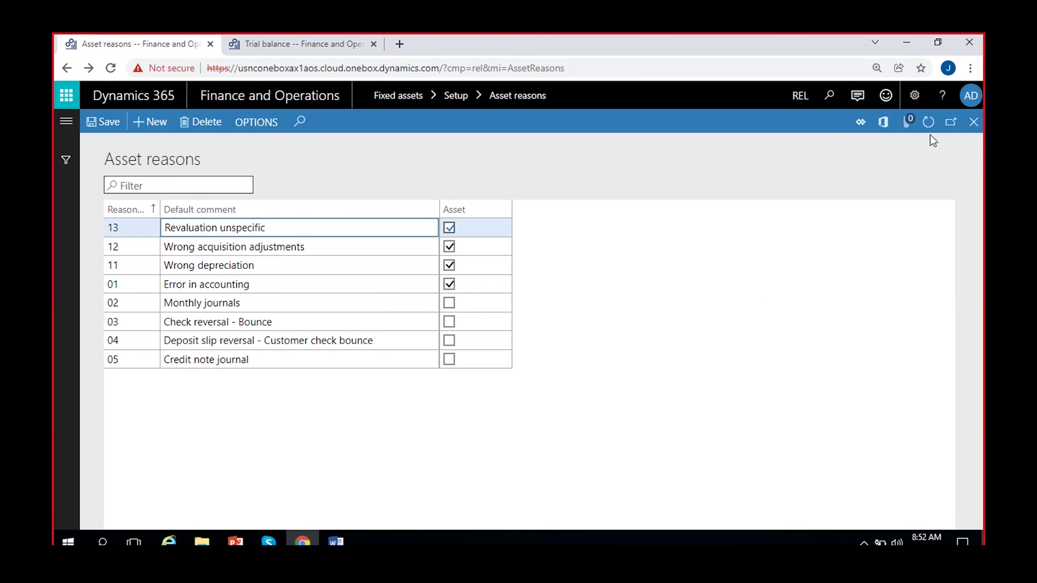
# Leave the asset reasons page and open the list of all fixed assets in the Fixed assets module
pyautogui.click(974, 122)
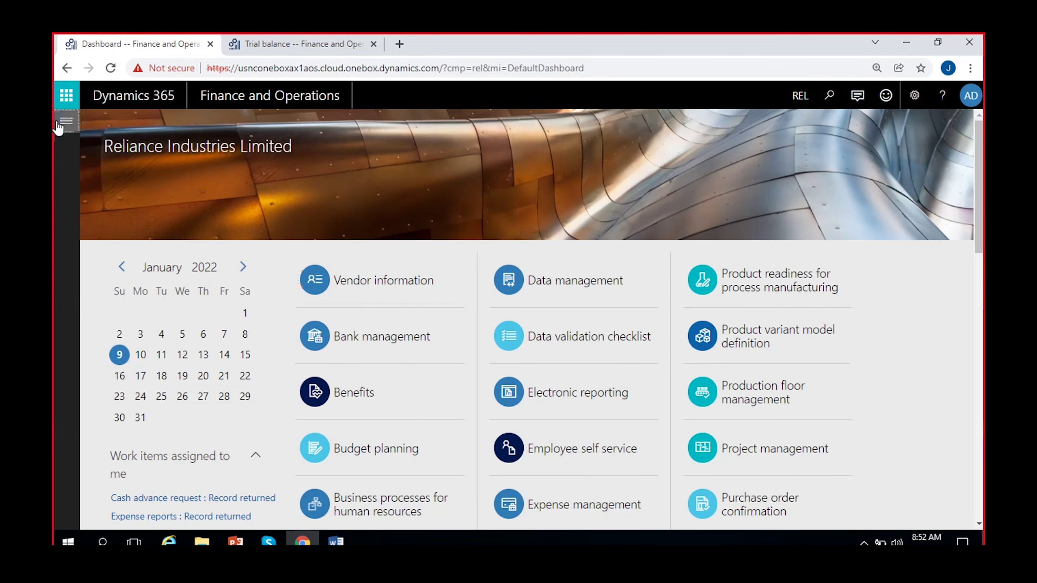
pyautogui.click(66, 122)
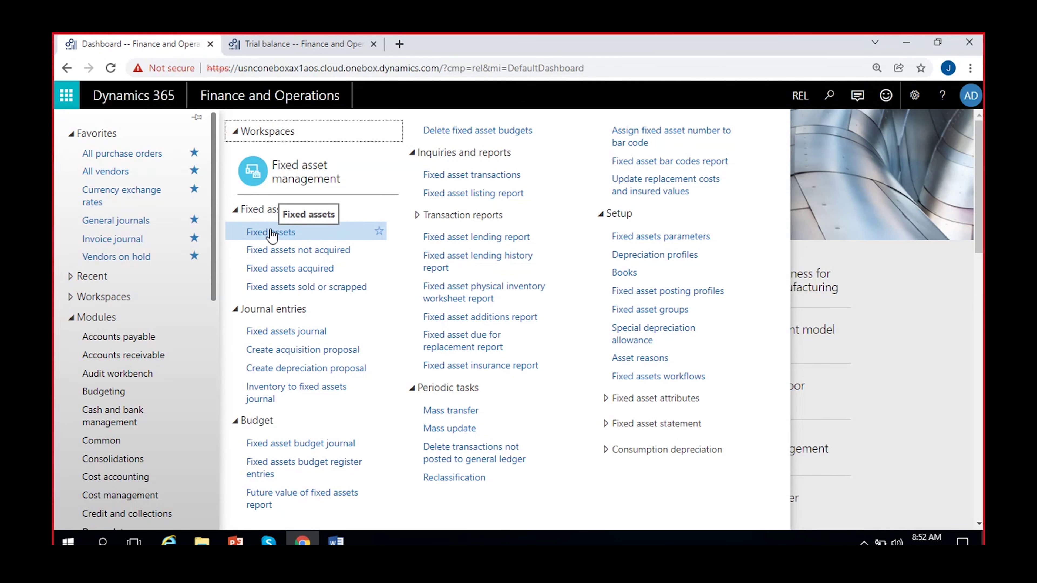
pyautogui.scroll(-6, 137, 388)
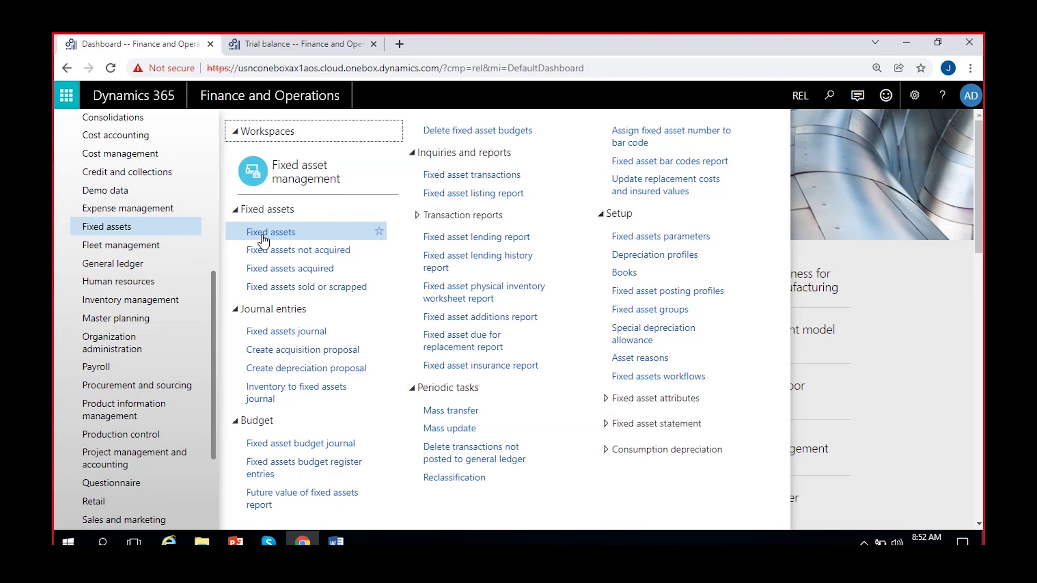
pyautogui.click(272, 240)
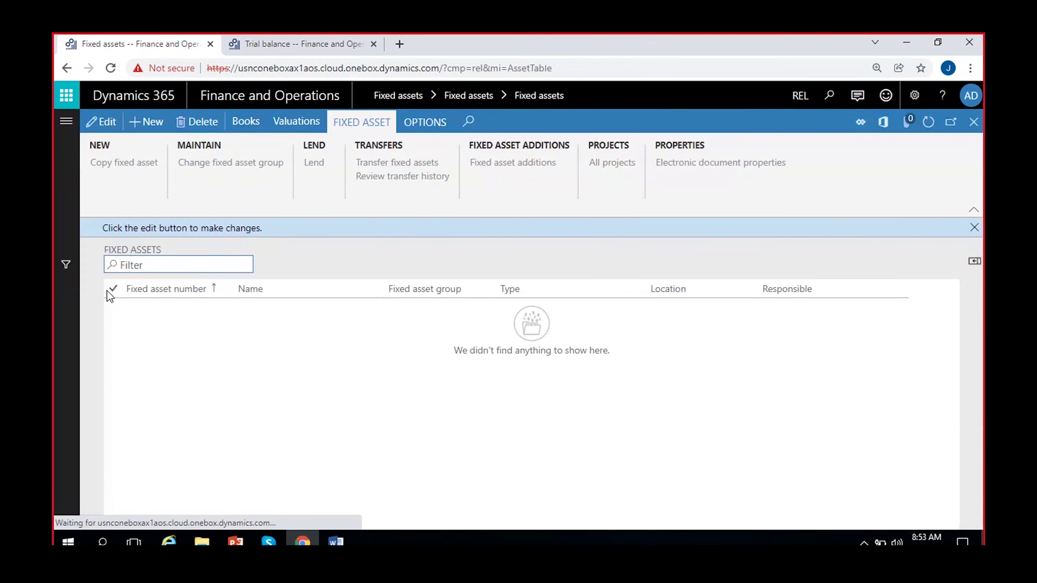
pyautogui.click(974, 228)
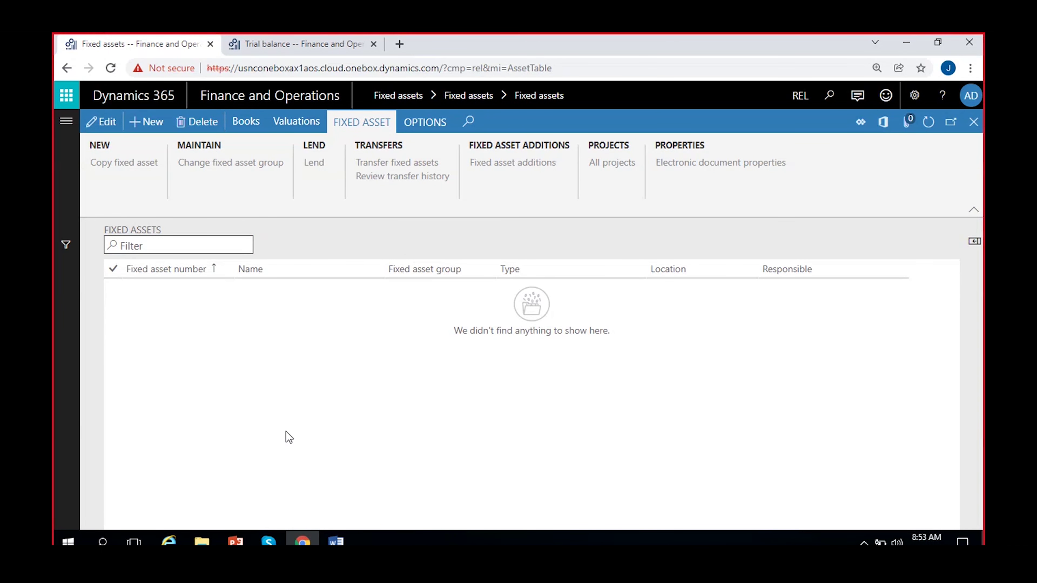
# Create a new fixed asset record and assign it to the FA-VEH fixed asset group
pyautogui.click(145, 122)
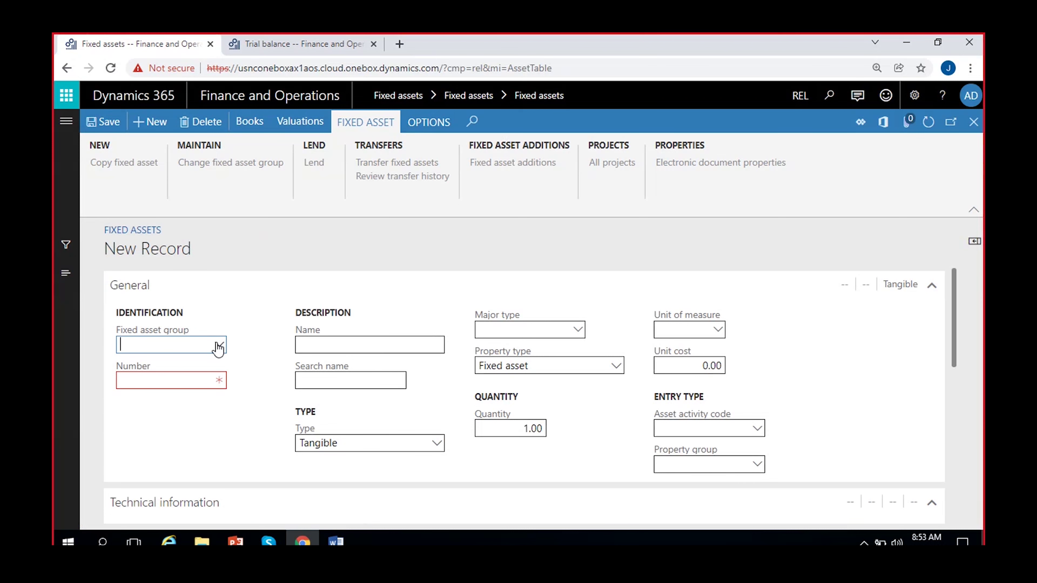
pyautogui.moveTo(105, 245); pyautogui.dragTo(249, 261)
pyautogui.click(254, 257)
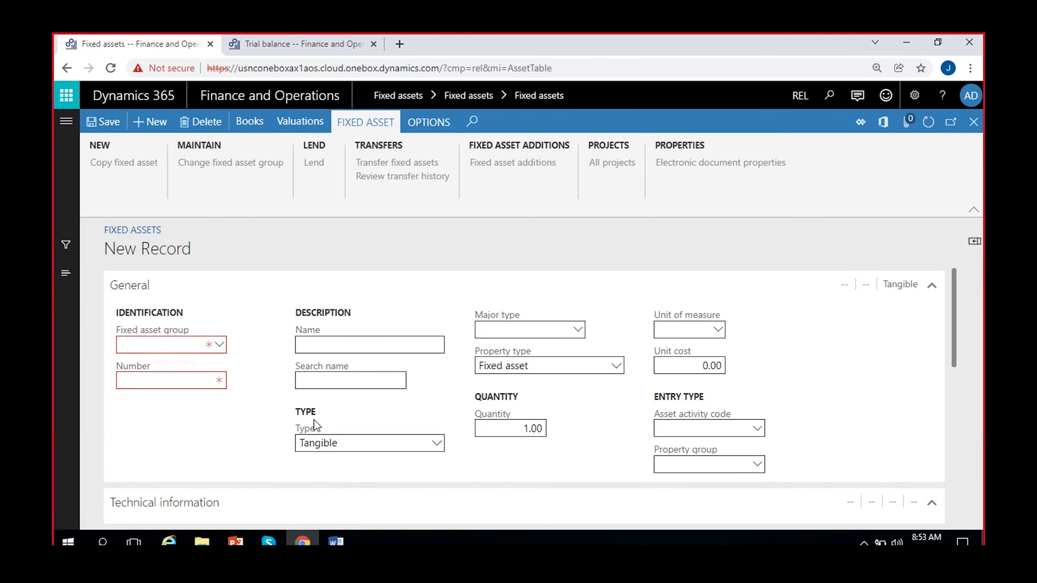
pyautogui.click(220, 346)
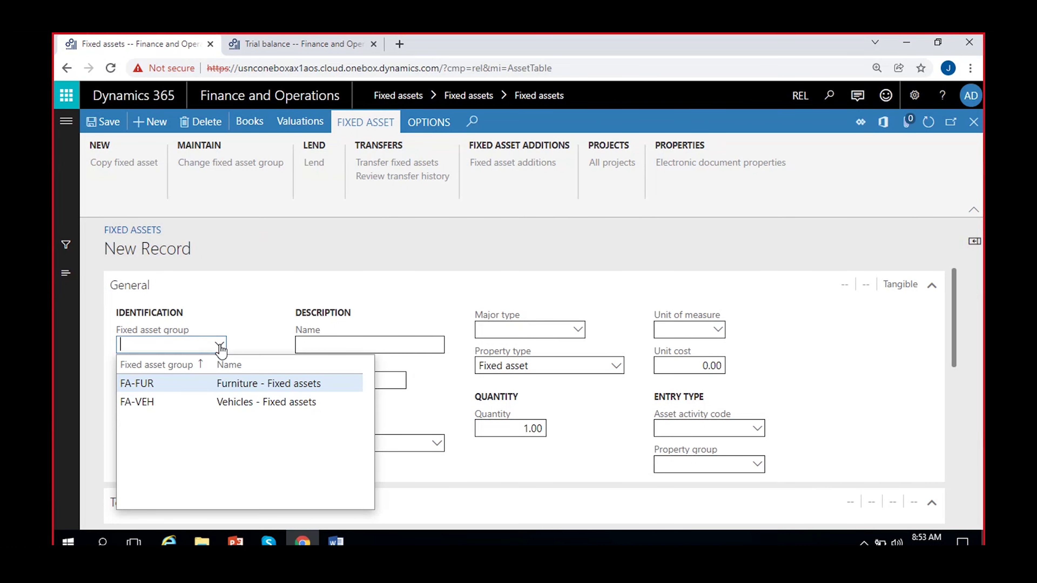
pyautogui.click(157, 403)
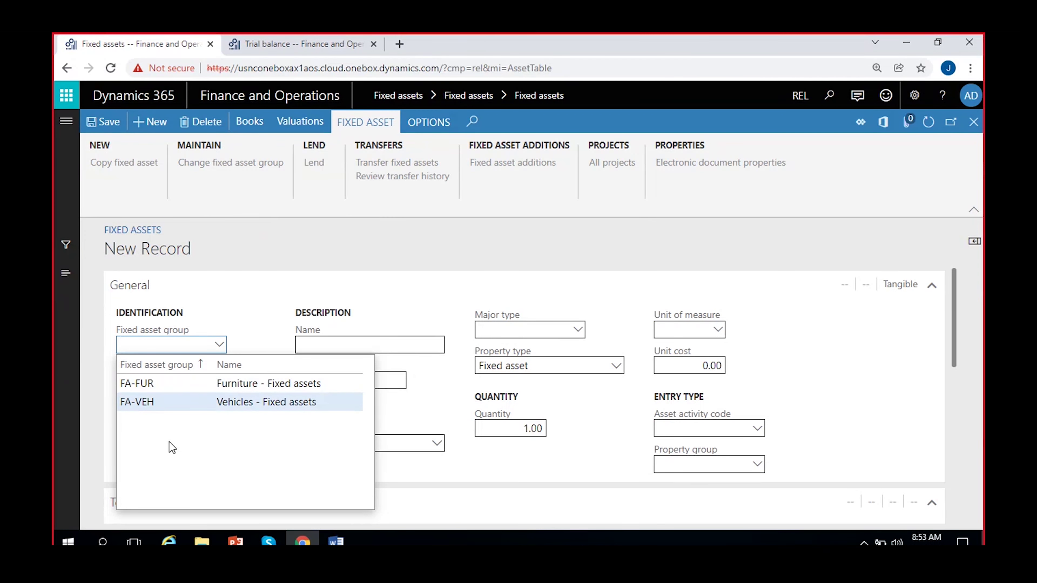
pyautogui.press('Tab')
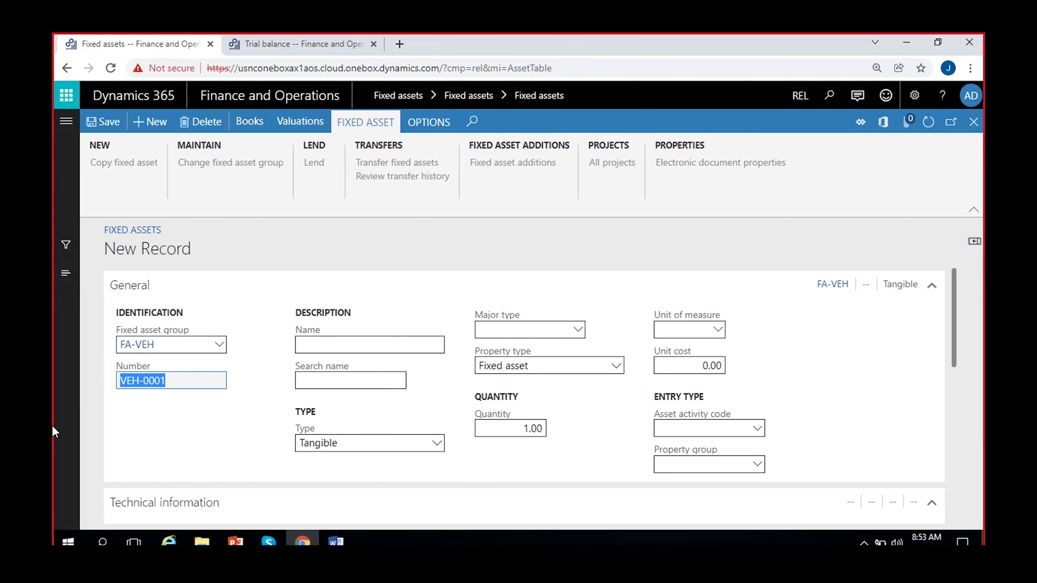
# Check the FA-VEH group's autonumbering settings and return to the new record to compare its asset number
pyautogui.click(144, 411)
pyautogui.moveTo(183, 383); pyautogui.dragTo(117, 427)
pyautogui.click(186, 415)
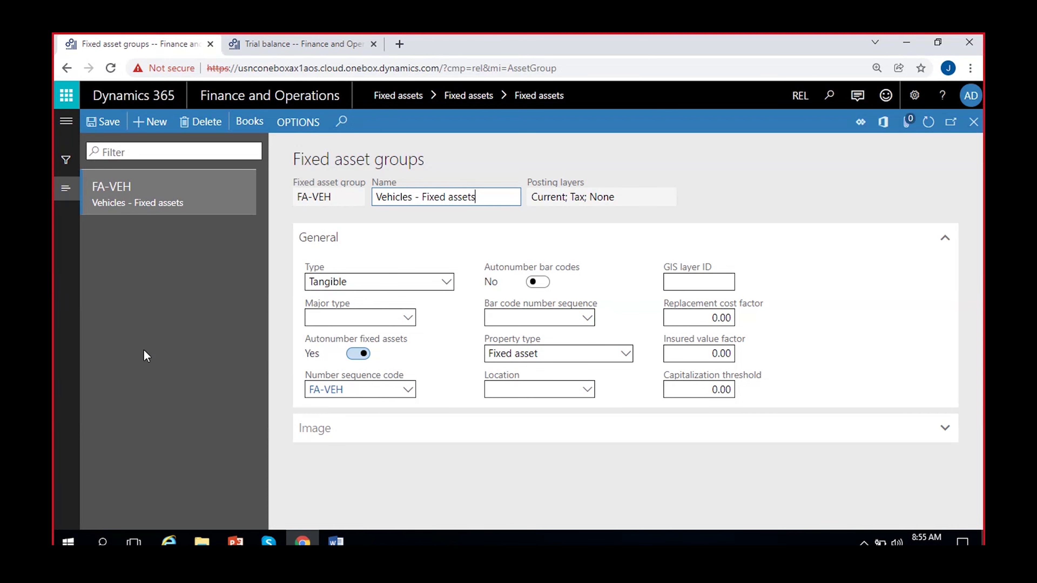
pyautogui.click(975, 122)
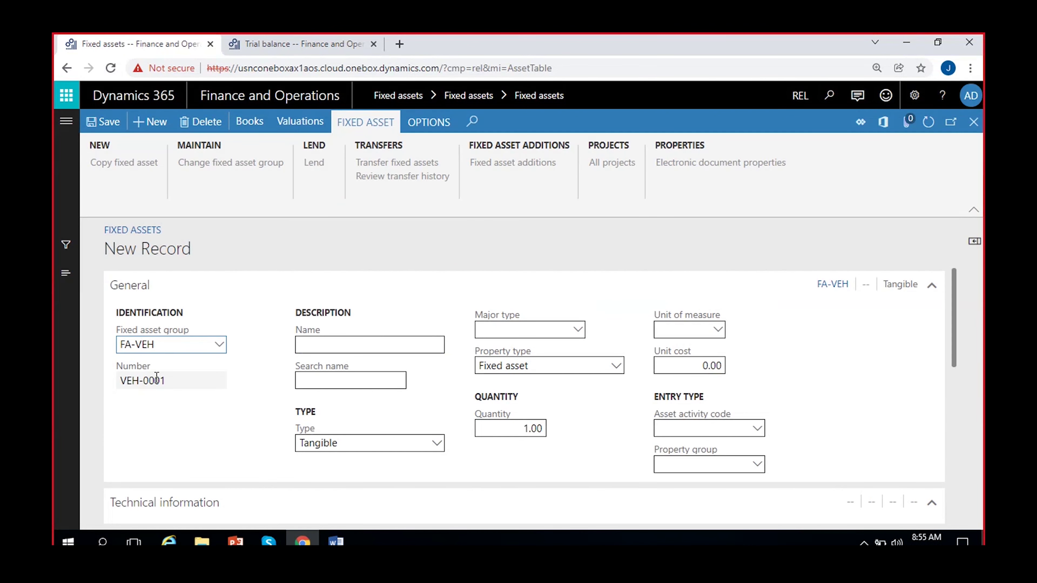
pyautogui.click(184, 385)
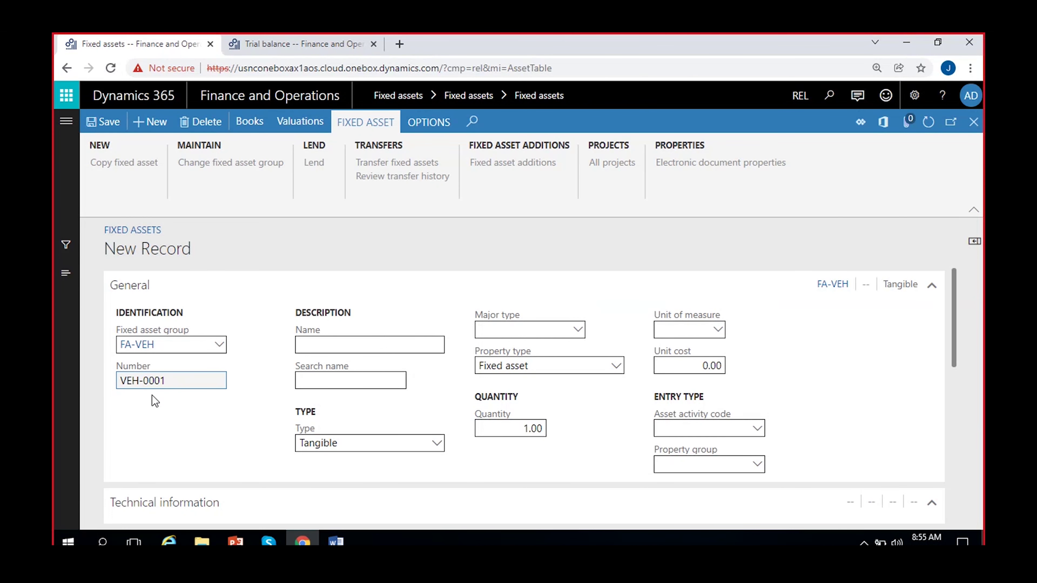
pyautogui.moveTo(182, 380); pyautogui.dragTo(86, 396)
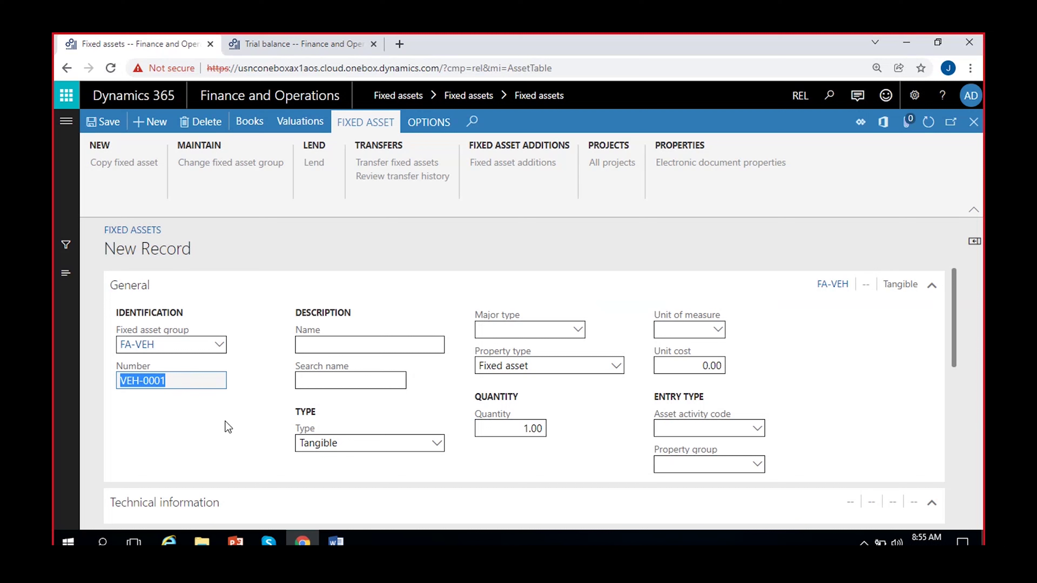
pyautogui.click(182, 431)
# Name the new vehicle asset "Benz truck"
pyautogui.click(340, 343)
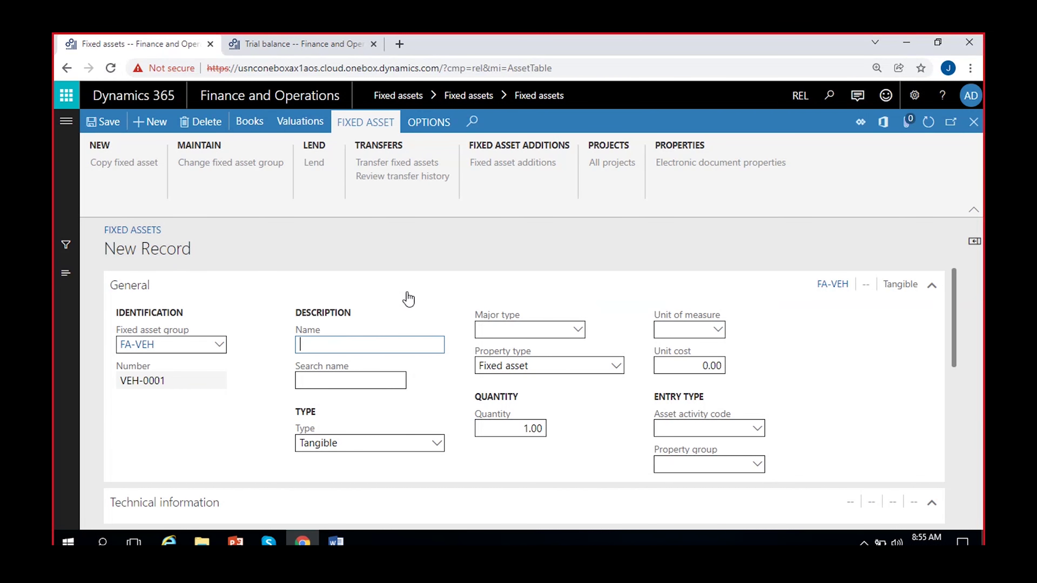
pyautogui.write('Benz truck')
pyautogui.click(423, 393)
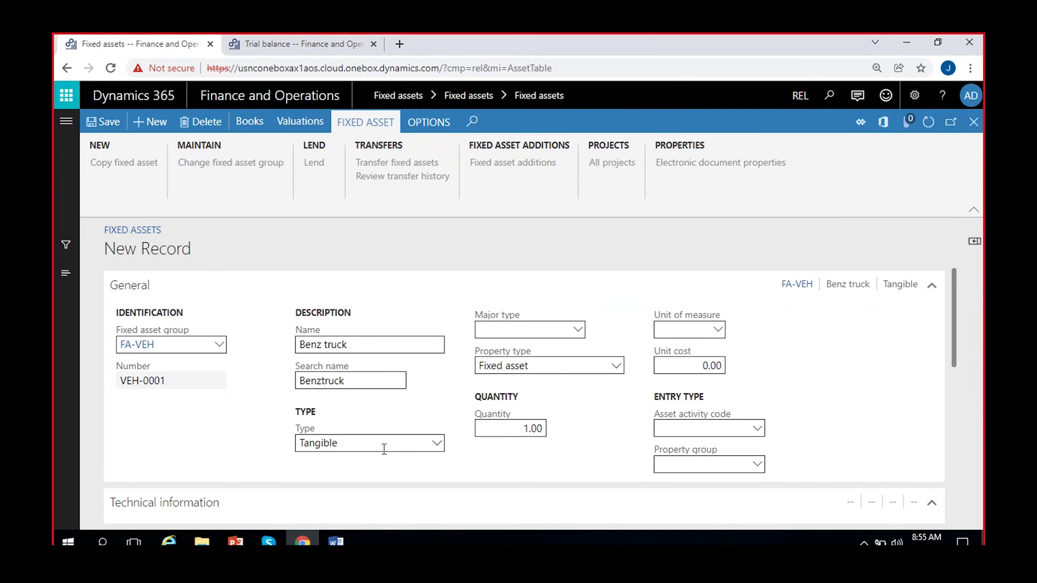
# Examine the available options for the asset's type, major type and property type, keeping Tangible and Fixed asset
pyautogui.click(436, 444)
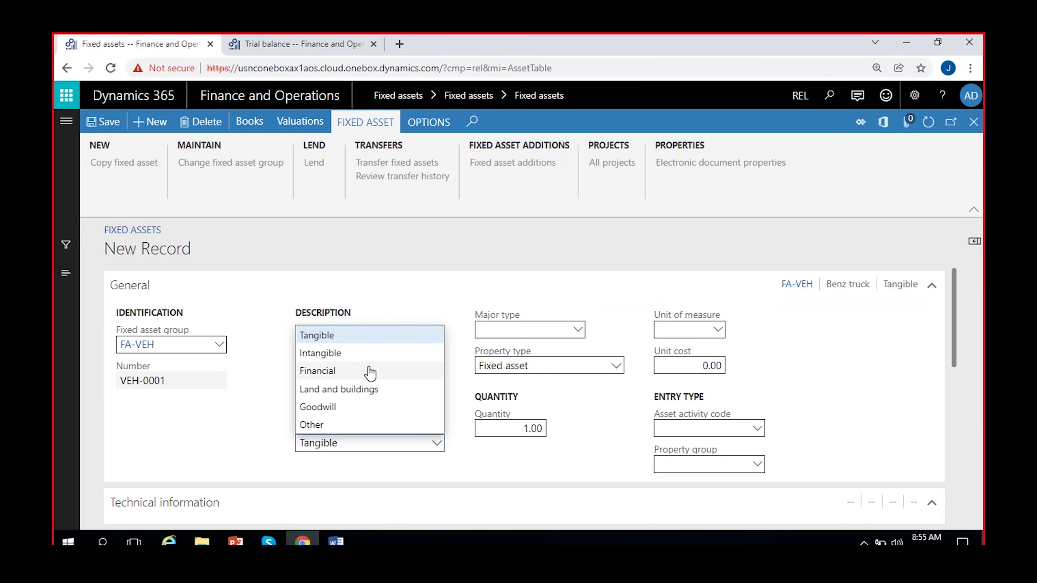
pyautogui.click(354, 464)
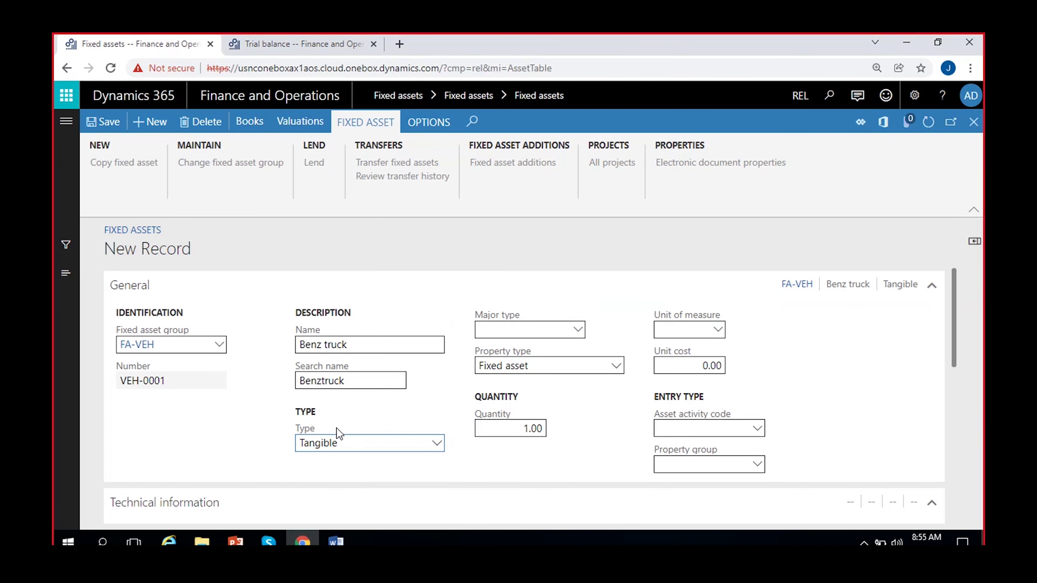
pyautogui.click(575, 330)
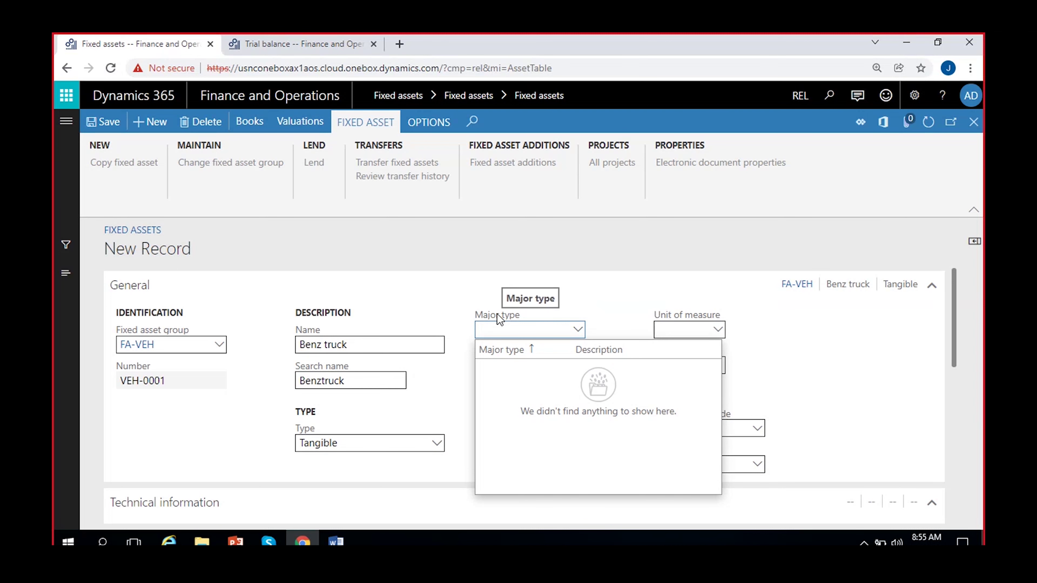
pyautogui.click(608, 323)
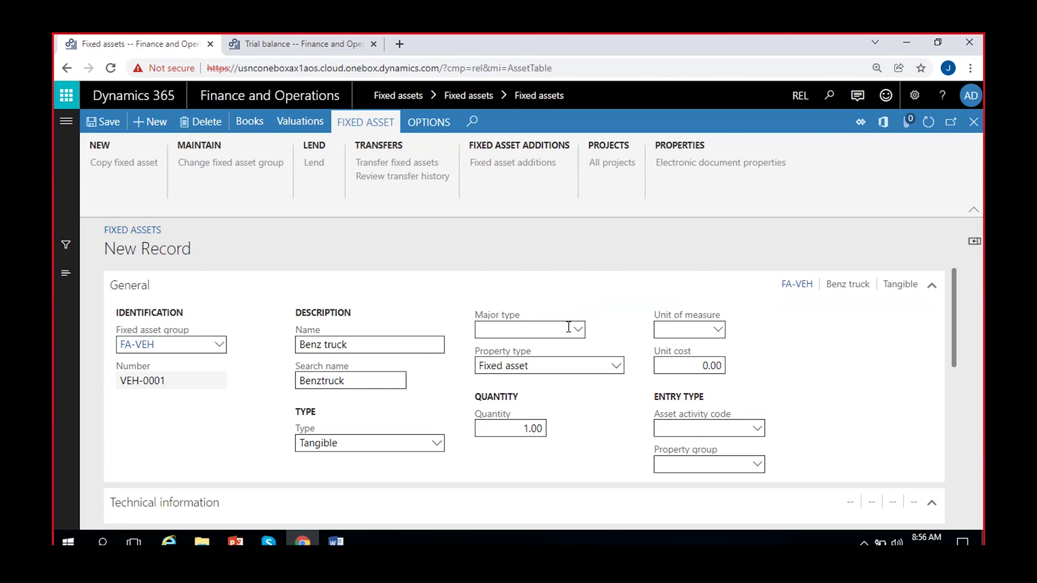
pyautogui.click(579, 330)
pyautogui.click(598, 326)
pyautogui.click(618, 367)
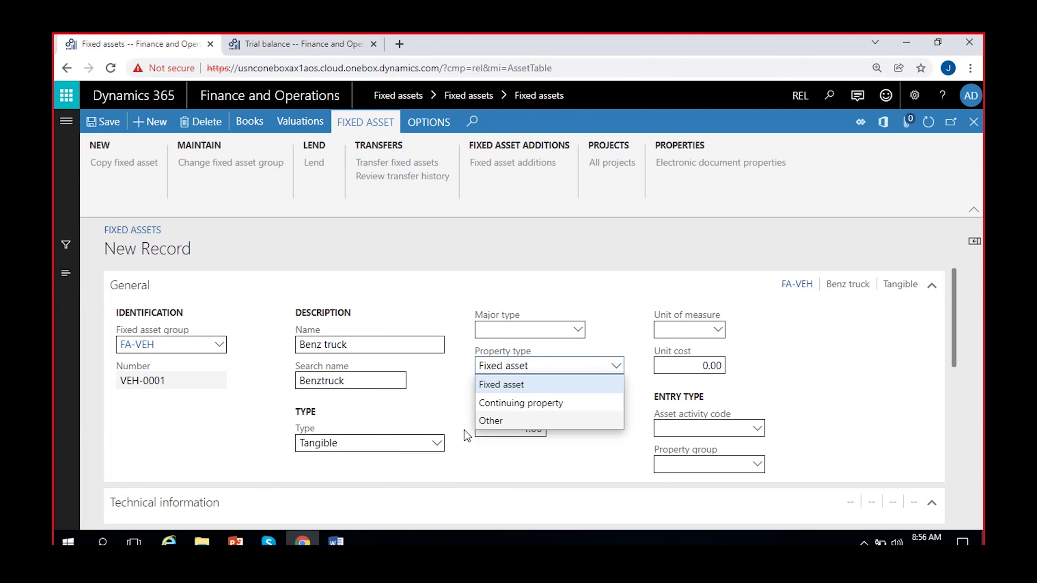
pyautogui.click(565, 387)
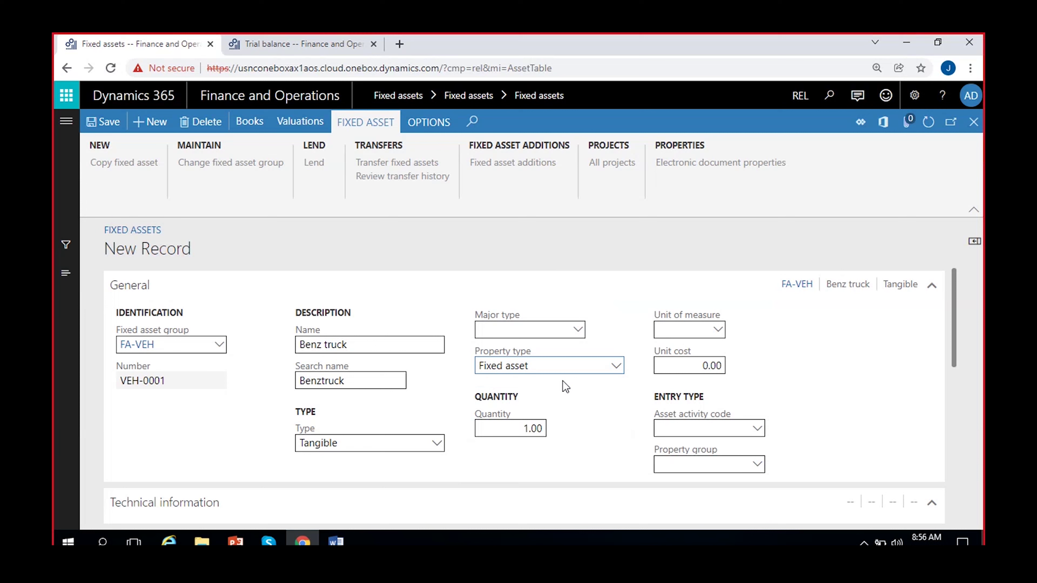
pyautogui.click(617, 368)
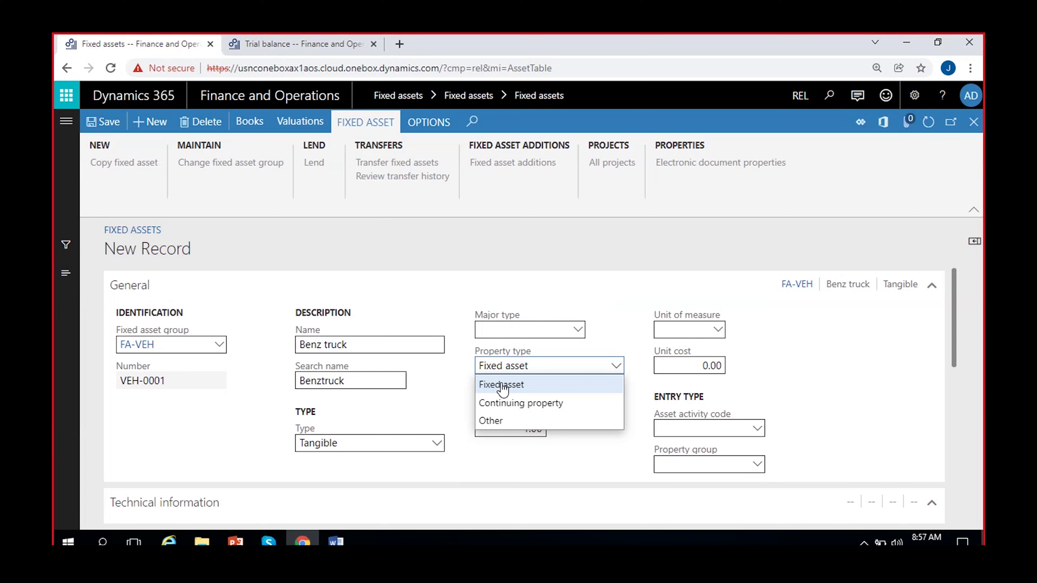
pyautogui.click(436, 374)
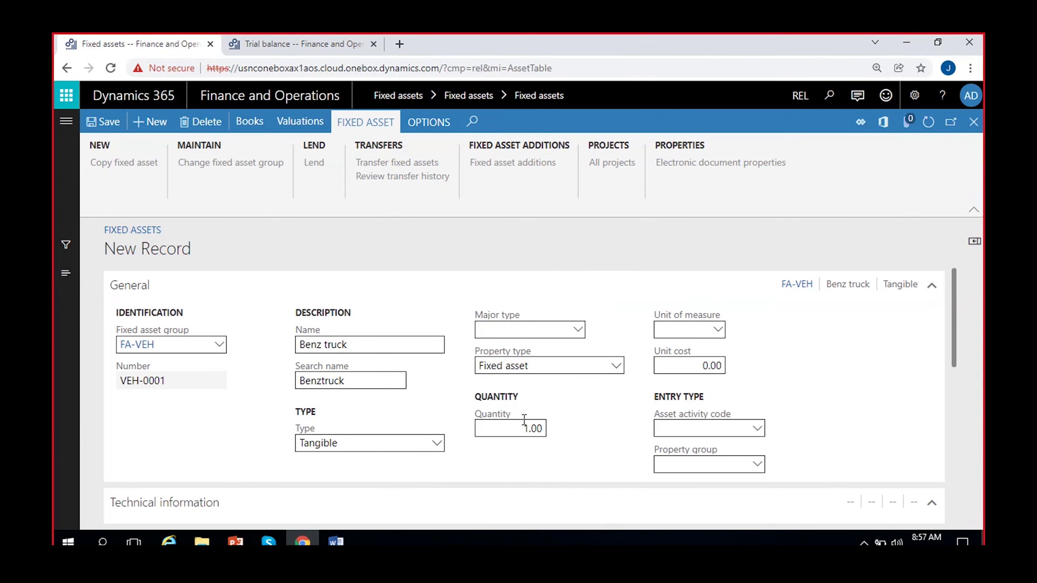
# Set the asset's quantity to 100 and its unit of measure to pcs
pyautogui.click(530, 428)
pyautogui.write('00')
pyautogui.click(520, 458)
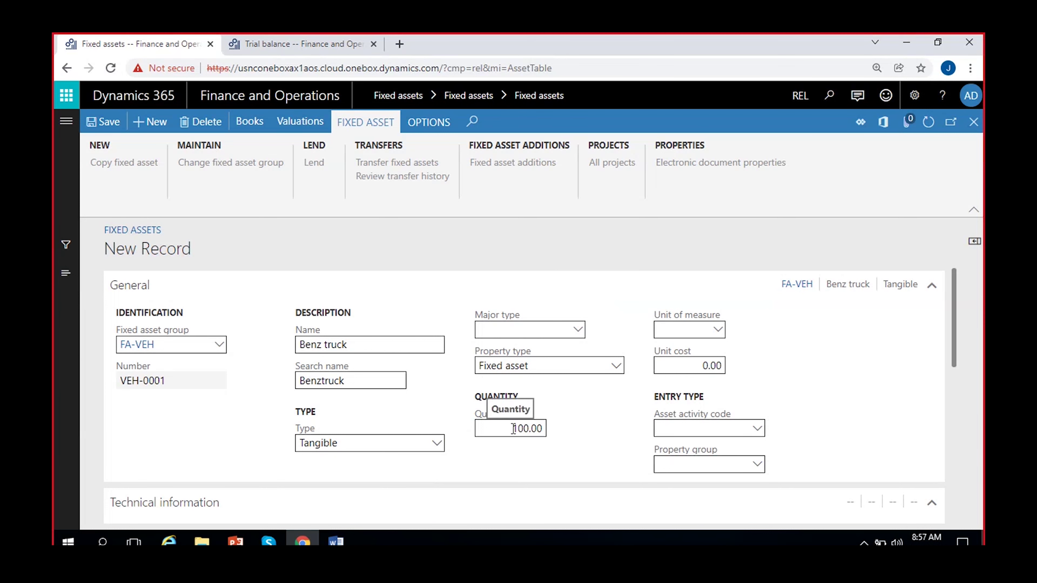
pyautogui.click(718, 333)
pyautogui.click(717, 331)
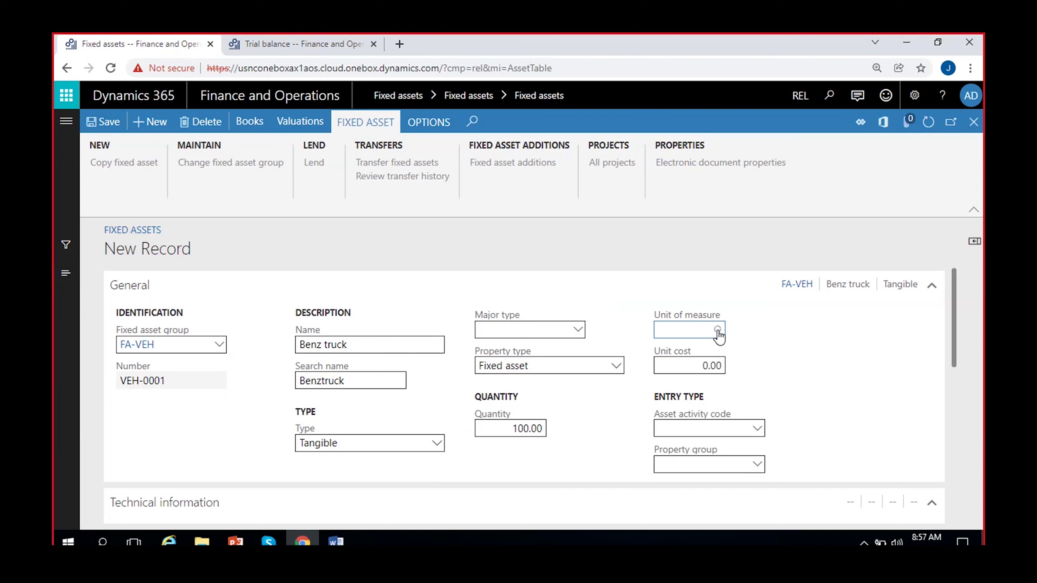
pyautogui.click(718, 330)
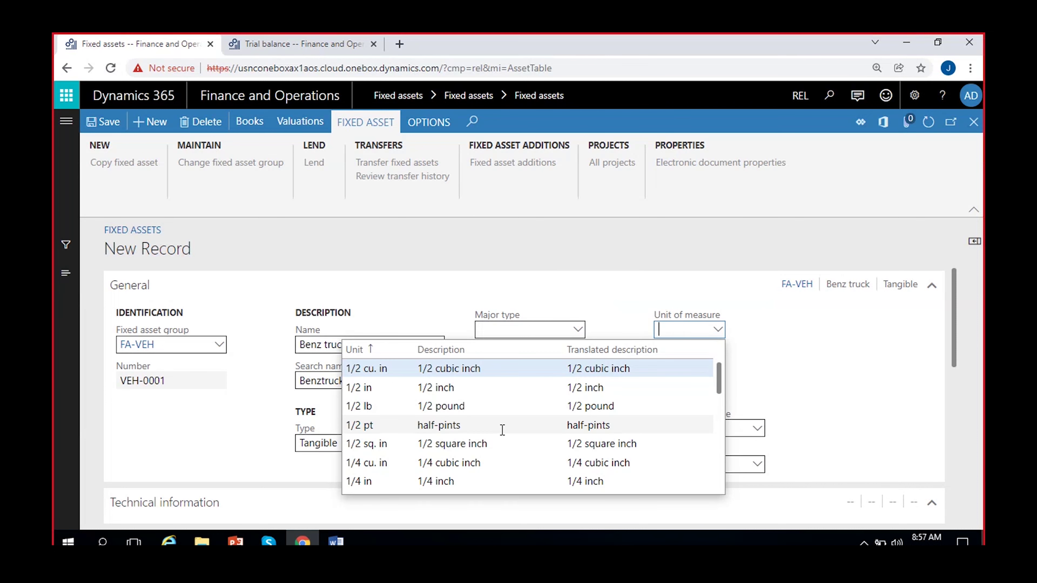
pyautogui.write('pcs')
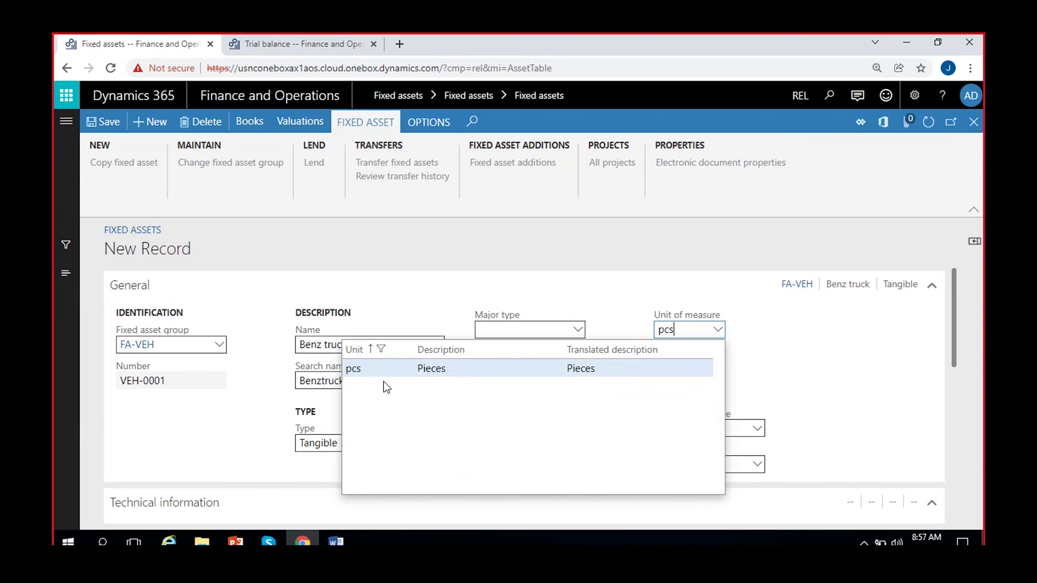
pyautogui.click(815, 352)
# Set the Benz truck's unit of measure to ea and its quantity to 1
pyautogui.click(692, 330)
pyautogui.press('BackSpace')
pyautogui.press('BackSpace')
pyautogui.press('BackSpace')
pyautogui.write('ea')
pyautogui.click(808, 374)
pyautogui.moveTo(517, 427); pyautogui.dragTo(614, 436)
pyautogui.write('1')
pyautogui.click(580, 449)
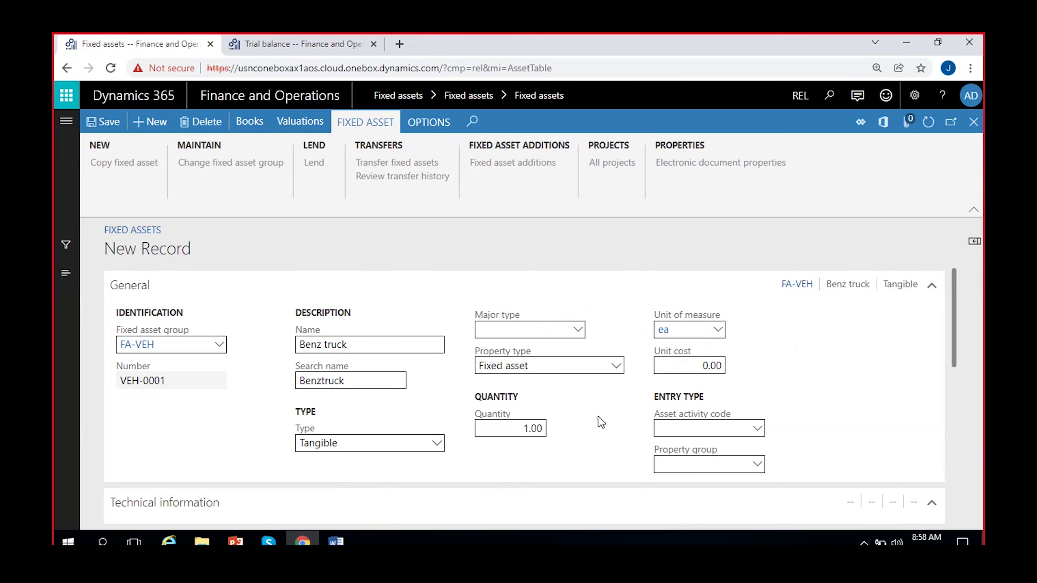
# Set the Benz truck's unit cost to 500,000.00 and save the fixed asset record
pyautogui.scroll(-3, 584, 425)
pyautogui.scroll(3, 608, 433)
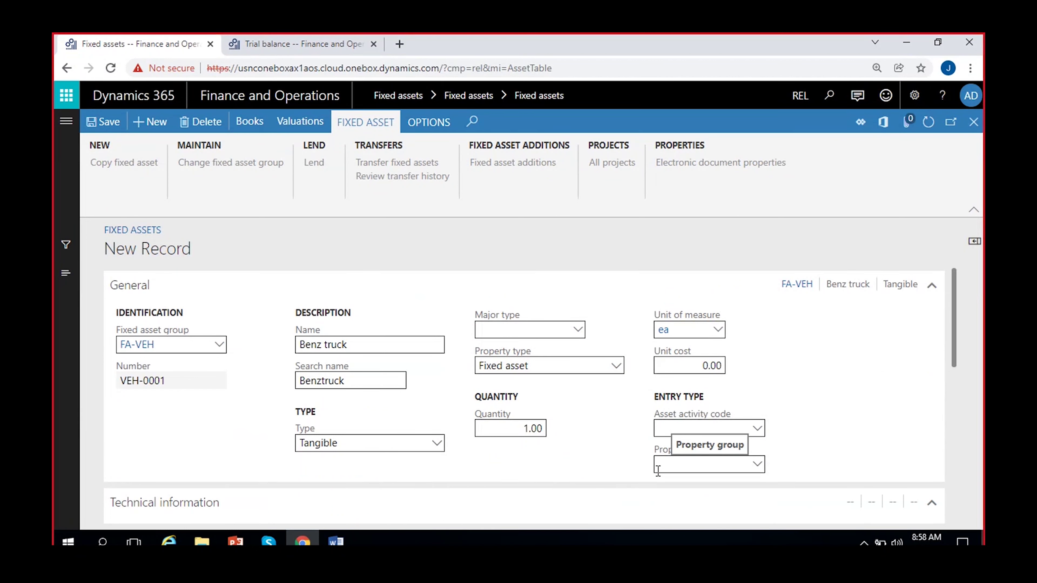
pyautogui.click(678, 358)
pyautogui.write('50000')
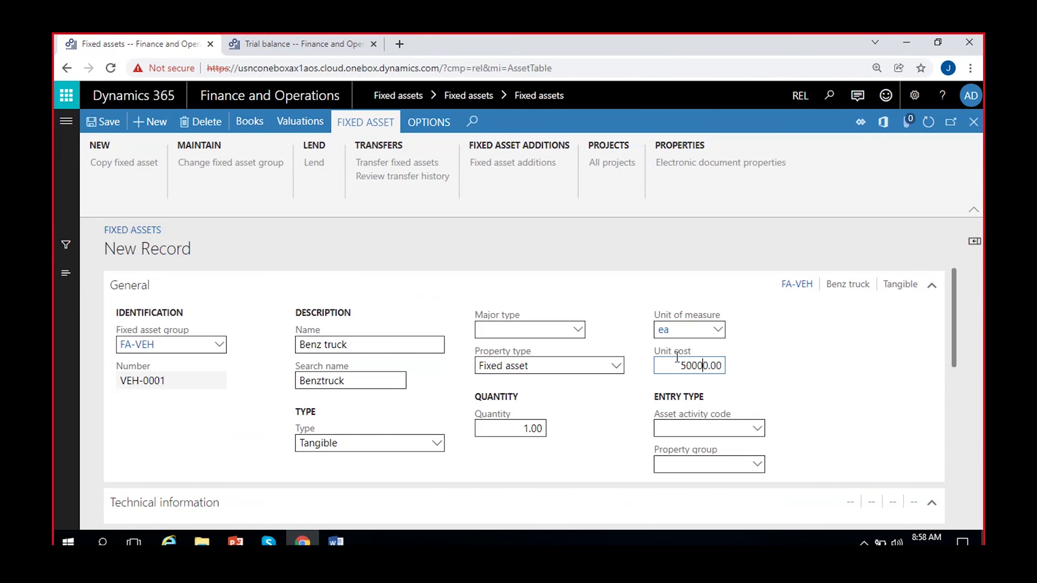
pyautogui.click(833, 395)
pyautogui.click(102, 118)
pyautogui.moveTo(103, 251); pyautogui.dragTo(261, 253)
pyautogui.doubleClick(206, 250)
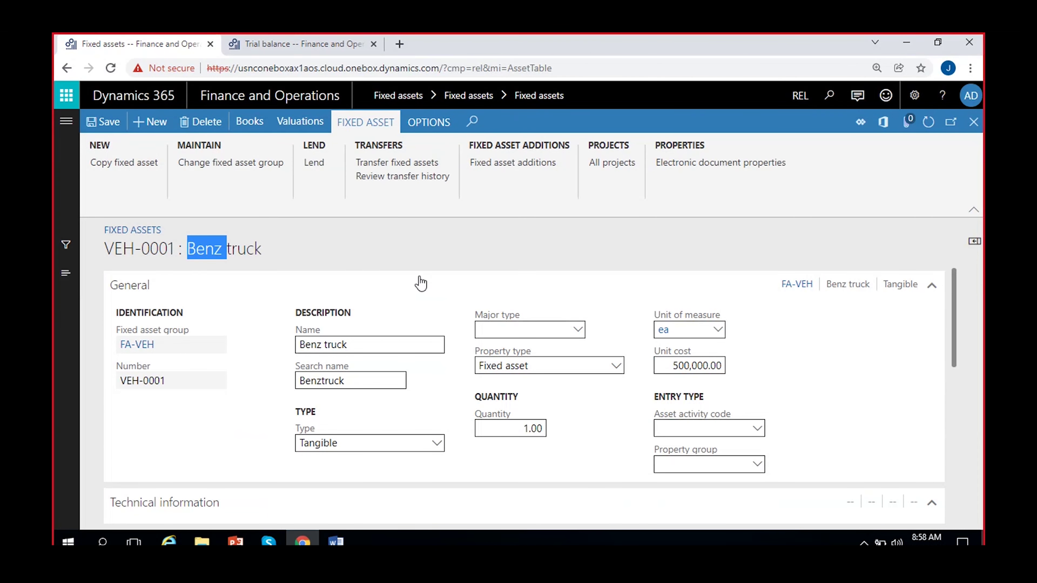
# Examine the available asset activity codes and property groups for the Benz truck without choosing any
pyautogui.scroll(-2, 785, 422)
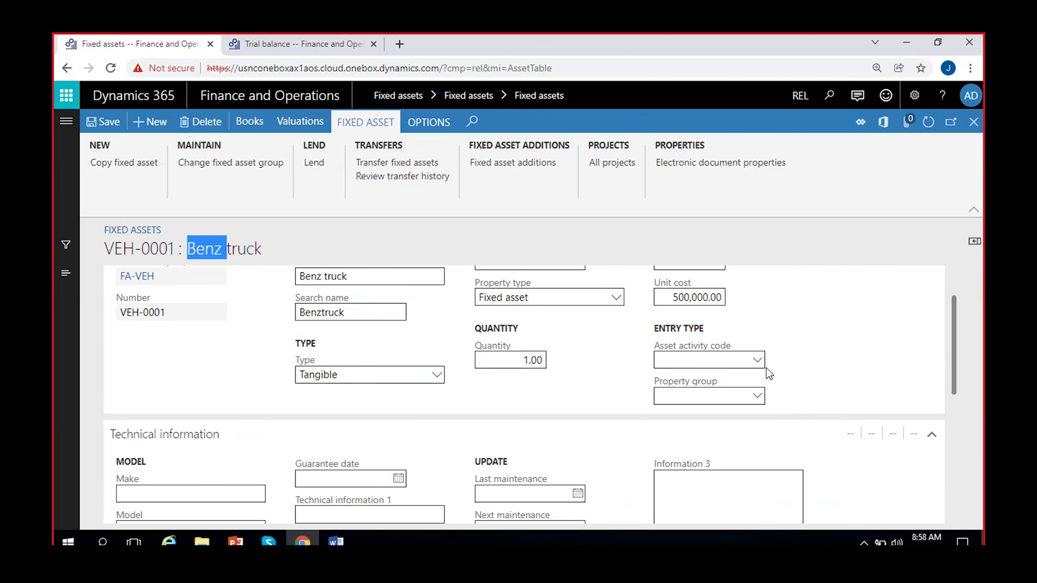
pyautogui.click(762, 363)
pyautogui.click(829, 347)
pyautogui.click(759, 398)
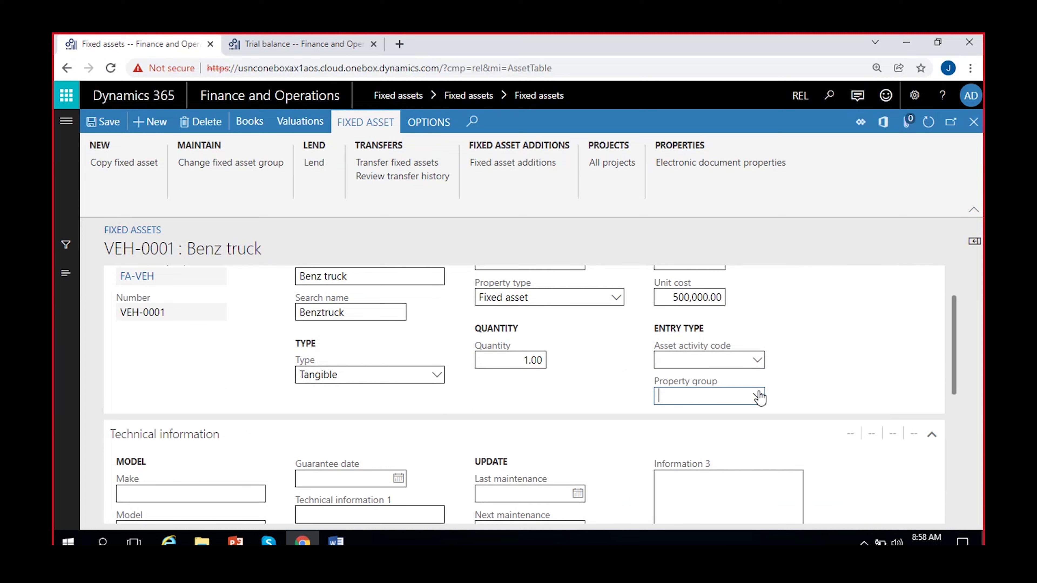
pyautogui.click(758, 396)
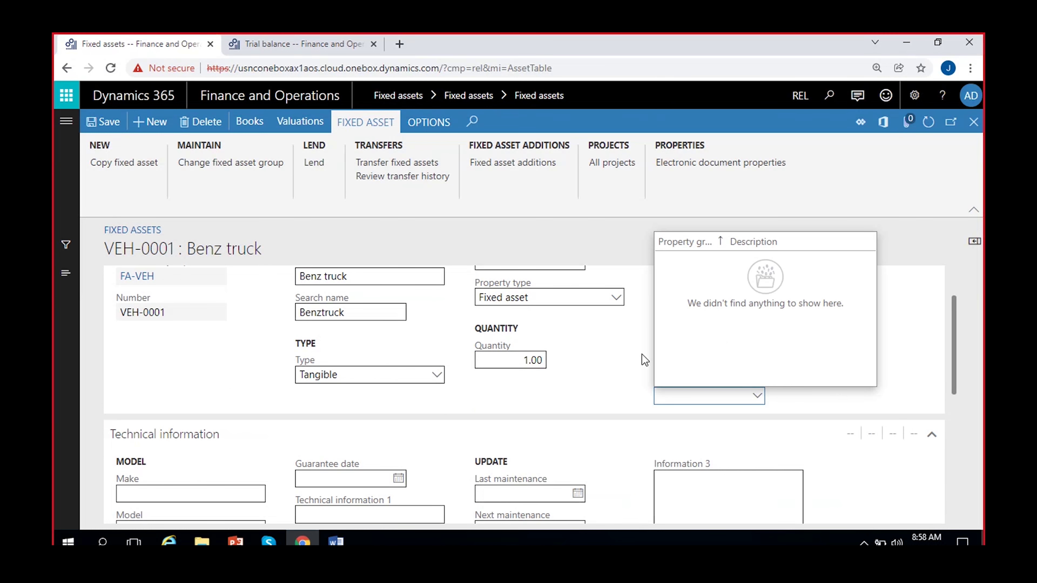
pyautogui.click(633, 345)
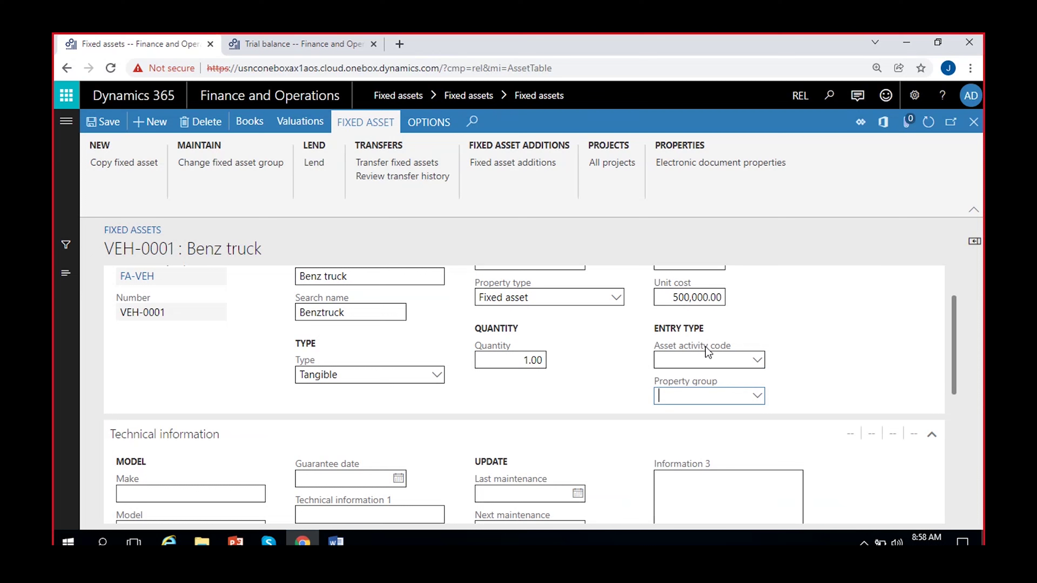
pyautogui.click(636, 360)
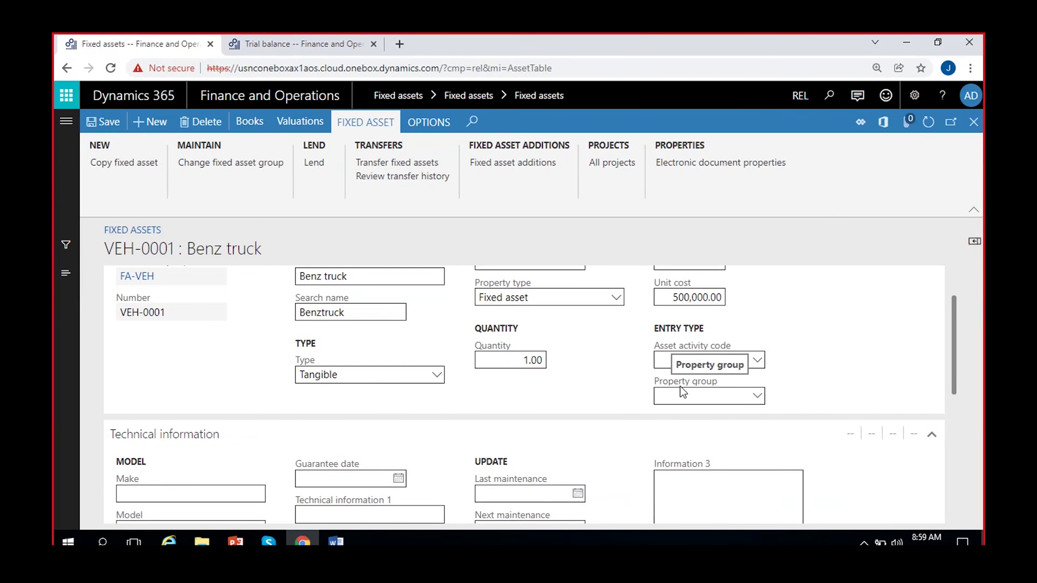
pyautogui.click(758, 396)
pyautogui.click(805, 398)
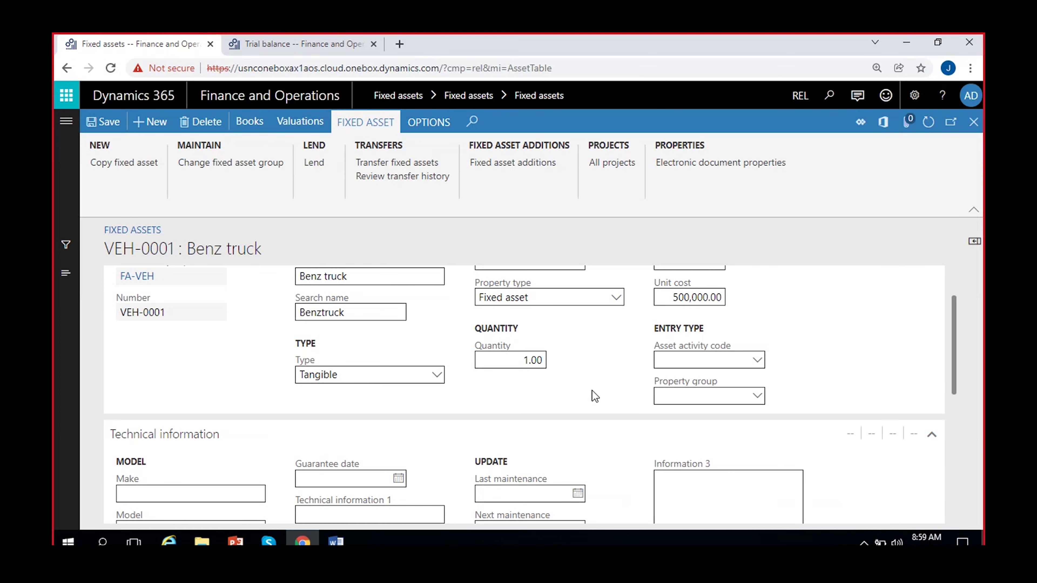
pyautogui.scroll(-2, 660, 431)
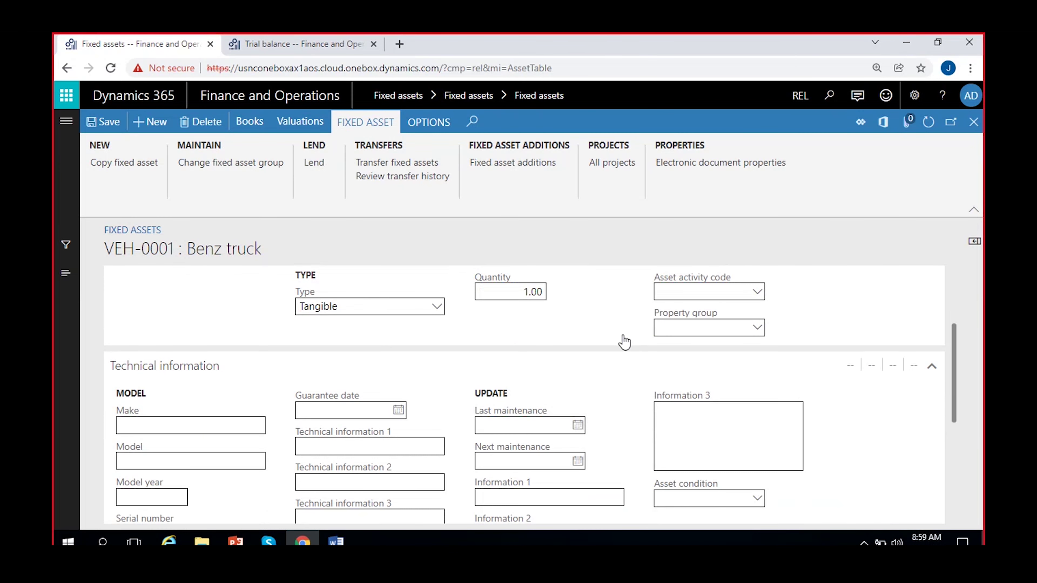
pyautogui.scroll(2, 301, 452)
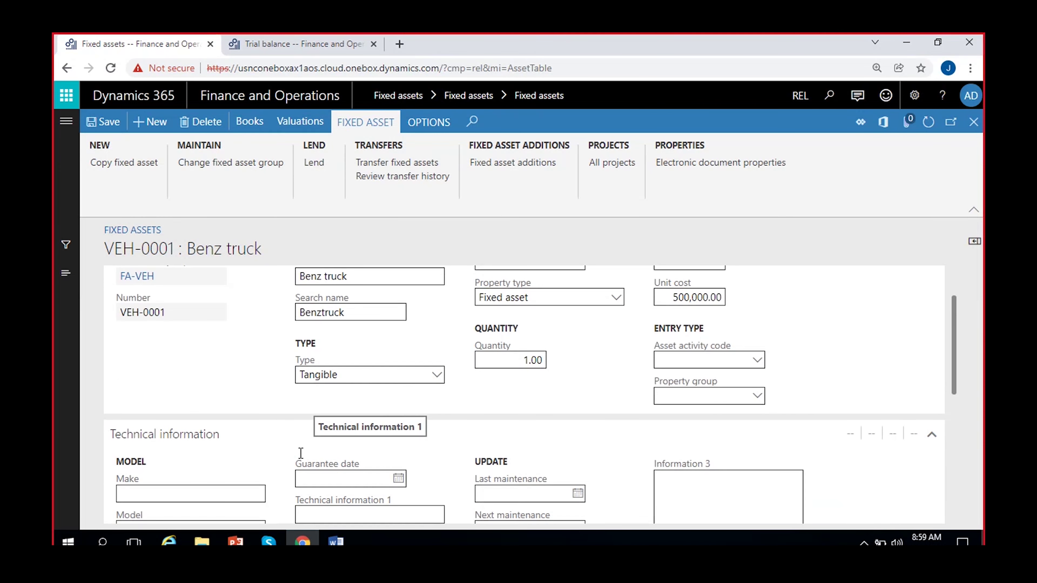
# Enter Benz as the make in the asset's technical information
pyautogui.scroll(-4, 300, 452)
pyautogui.click(191, 355)
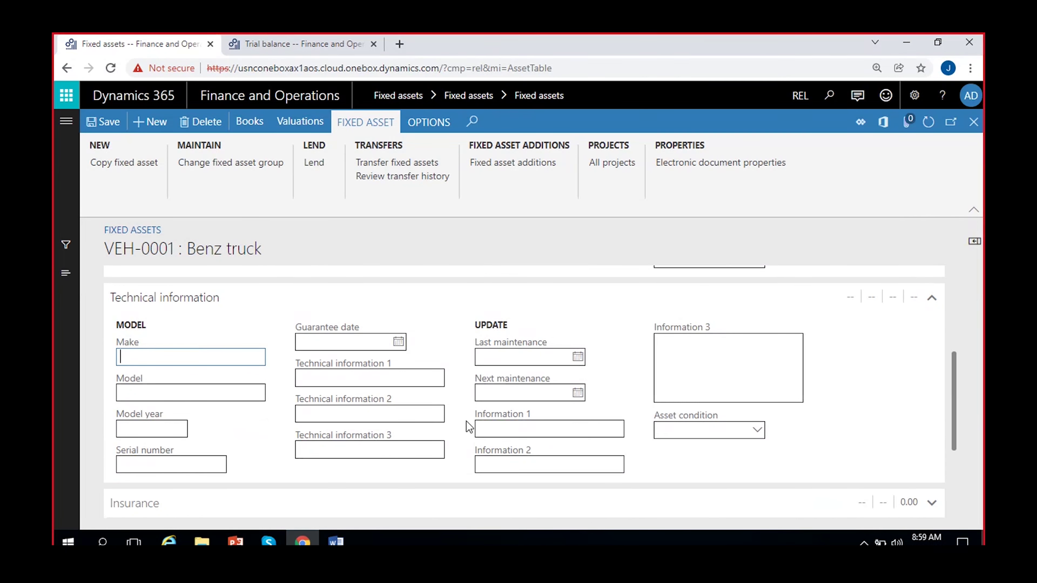
pyautogui.write('Benz')
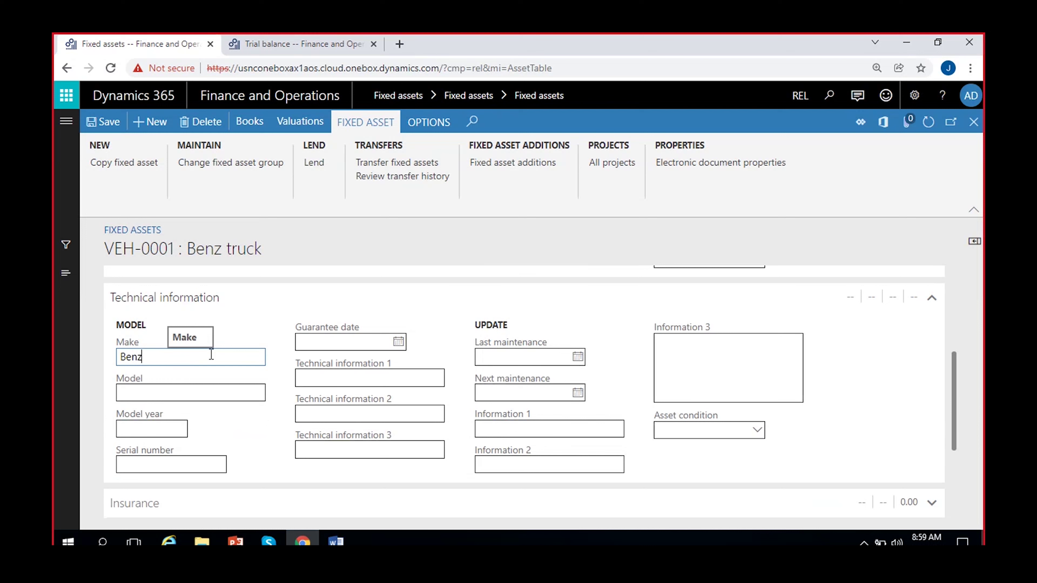
pyautogui.click(181, 386)
pyautogui.write('2')
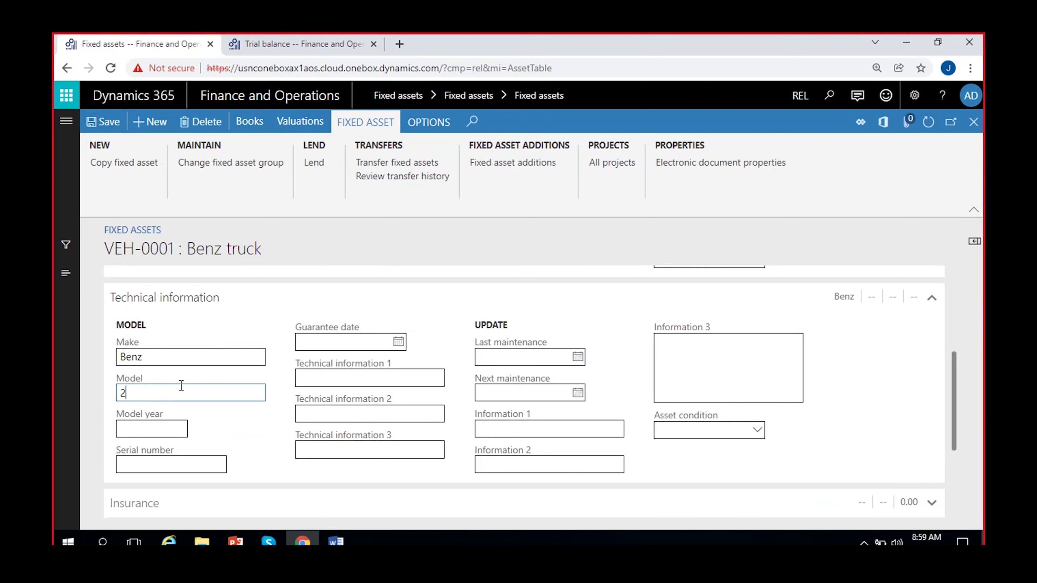
pyautogui.write('022')
# Set the Benz truck's model to "12 Tire, multi axil", replacing any text already in that field
pyautogui.doubleClick(174, 392)
pyautogui.press('BackSpace')
pyautogui.write('A')
pyautogui.press('BackSpace')
pyautogui.write('12 AXIL')
pyautogui.press('BackSpace')
pyautogui.press('BackSpace')
pyautogui.press('BackSpace')
pyautogui.press('BackSpace')
pyautogui.write('Tire, multi axil')
# Set the Benz truck's model year to 2022 and leave the serial number blank
pyautogui.click(217, 425)
pyautogui.click(147, 422)
pyautogui.write('2022')
pyautogui.click(209, 423)
pyautogui.click(204, 460)
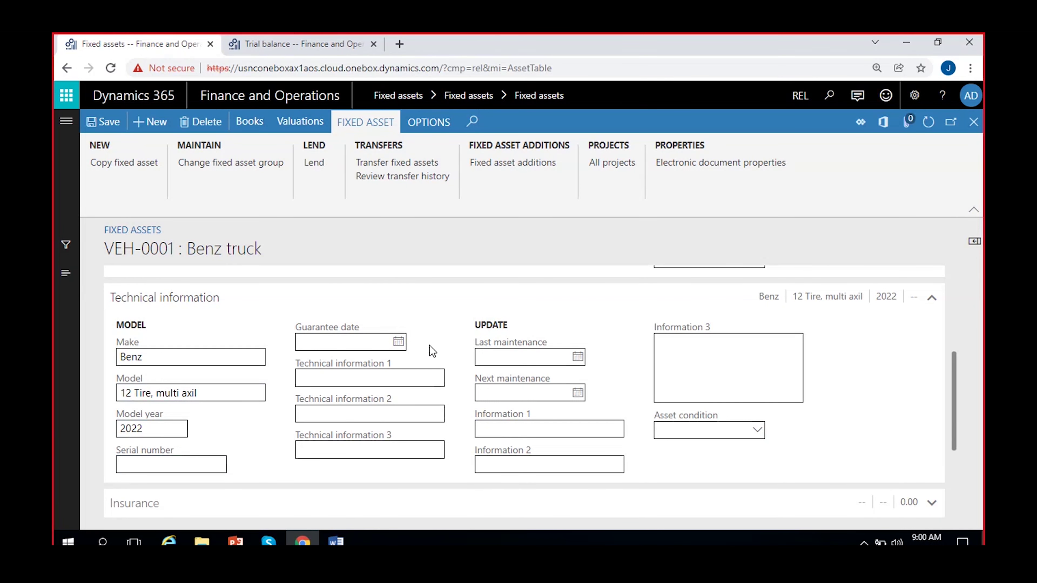
# Set the Benz truck's guarantee date to 1/31/2023
pyautogui.click(399, 342)
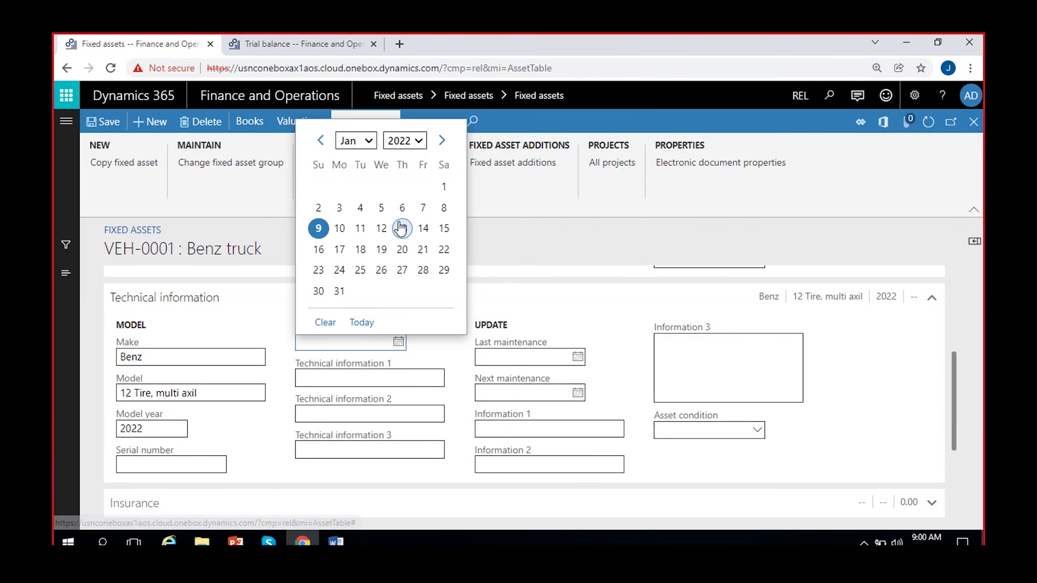
pyautogui.click(401, 144)
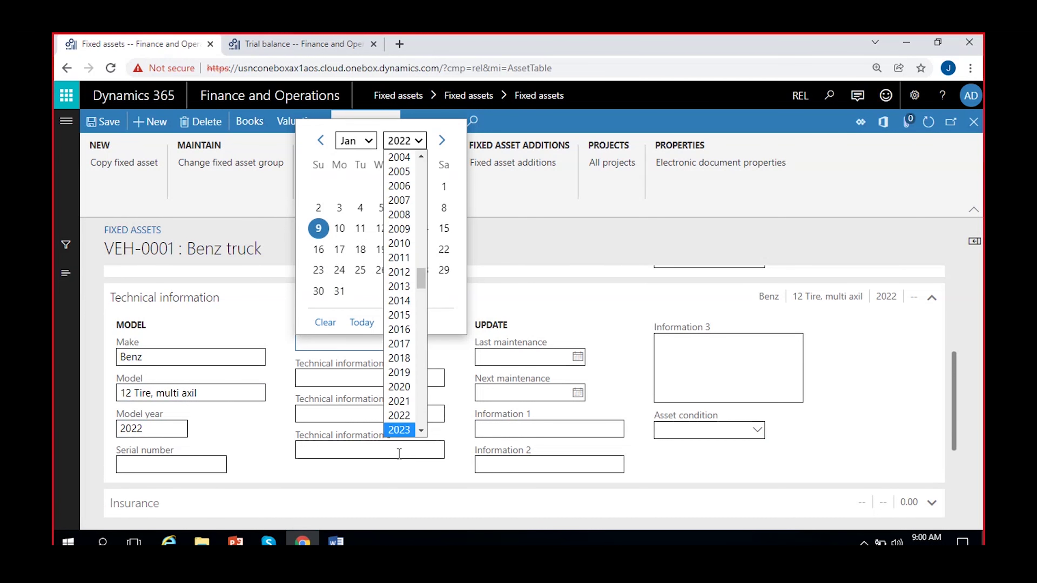
pyautogui.click(408, 431)
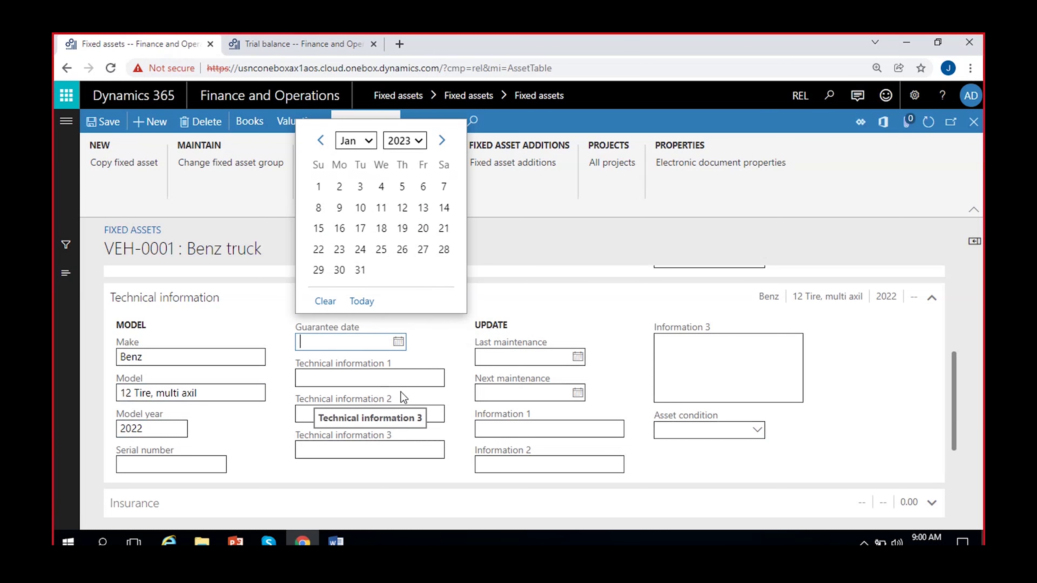
pyautogui.click(360, 270)
pyautogui.click(383, 382)
pyautogui.click(286, 393)
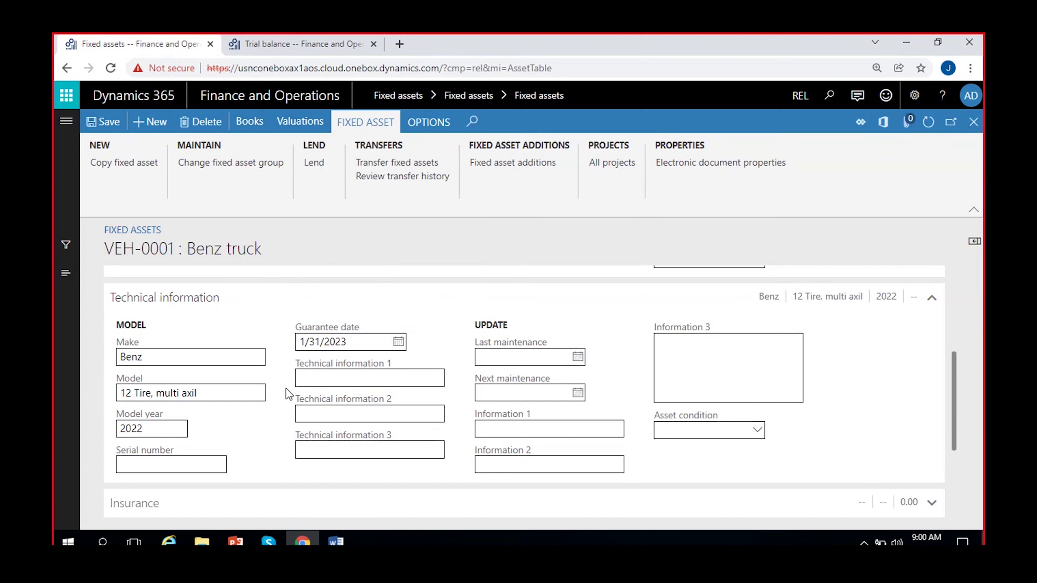
# Examine the technical information, last and next maintenance date, and additional information fields without entering values
pyautogui.click(335, 384)
pyautogui.click(282, 385)
pyautogui.click(310, 416)
pyautogui.click(578, 357)
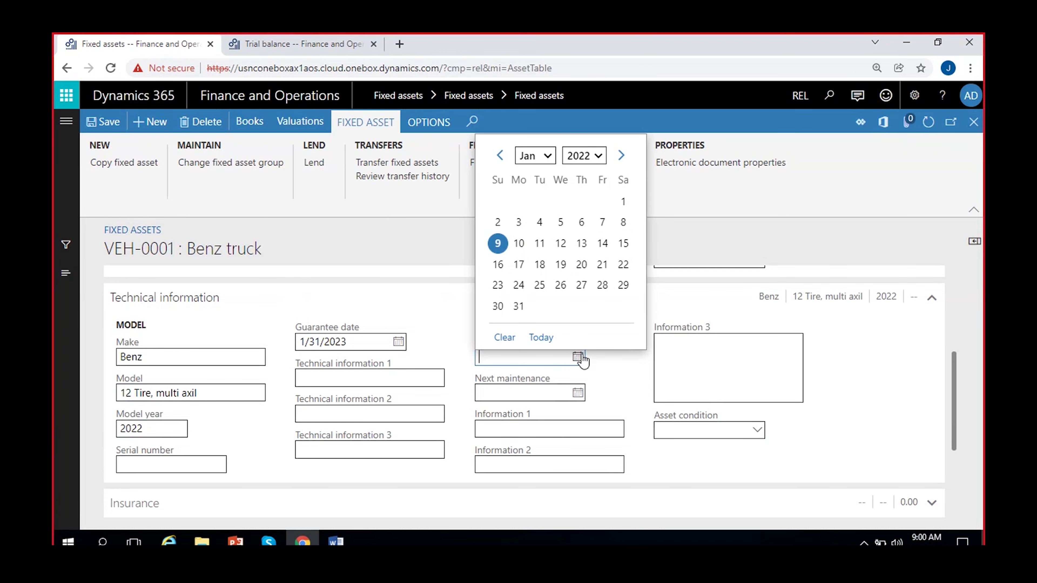
pyautogui.click(601, 369)
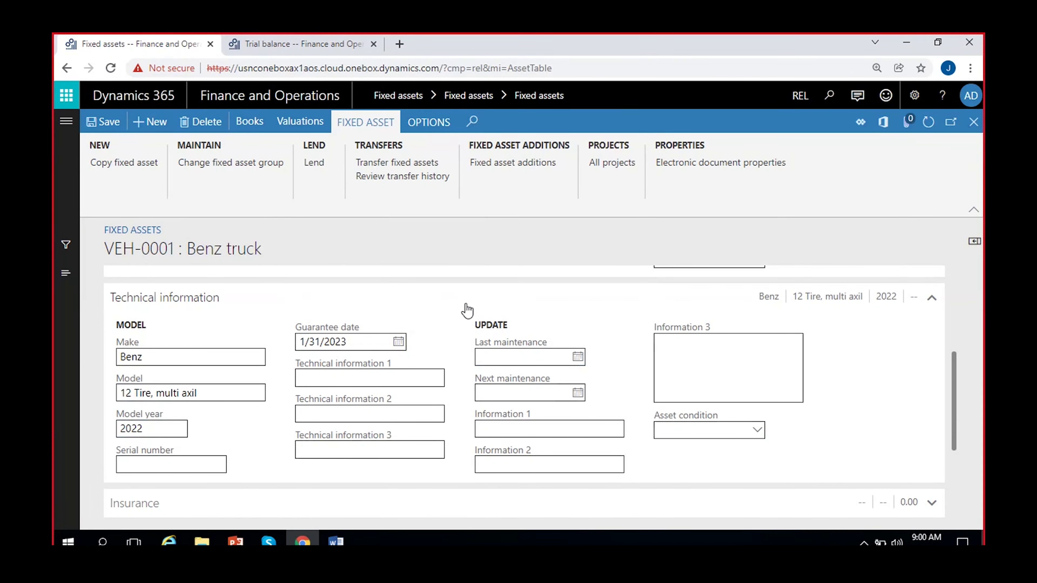
pyautogui.click(580, 360)
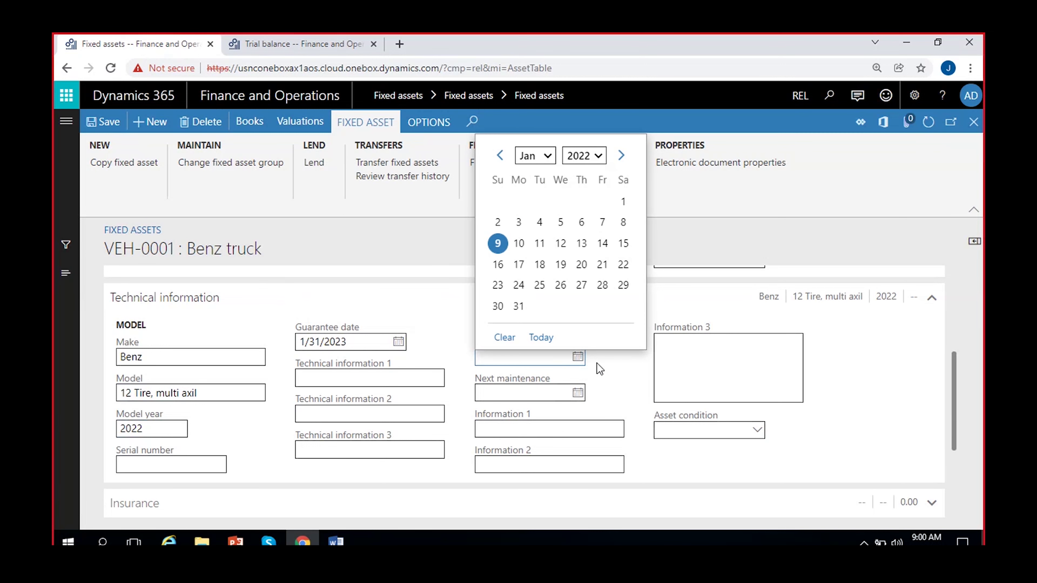
pyautogui.click(620, 373)
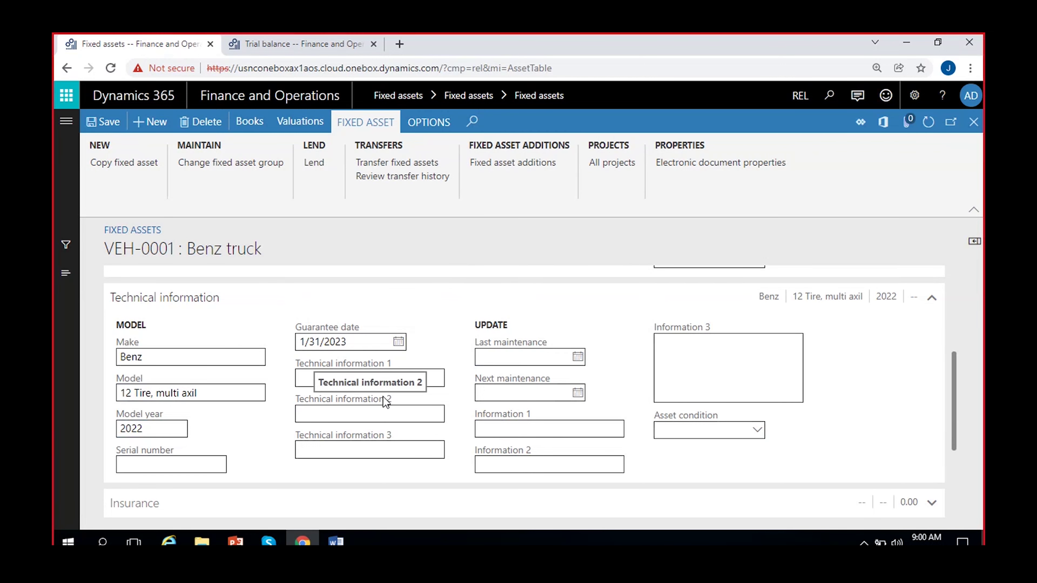
pyautogui.click(578, 358)
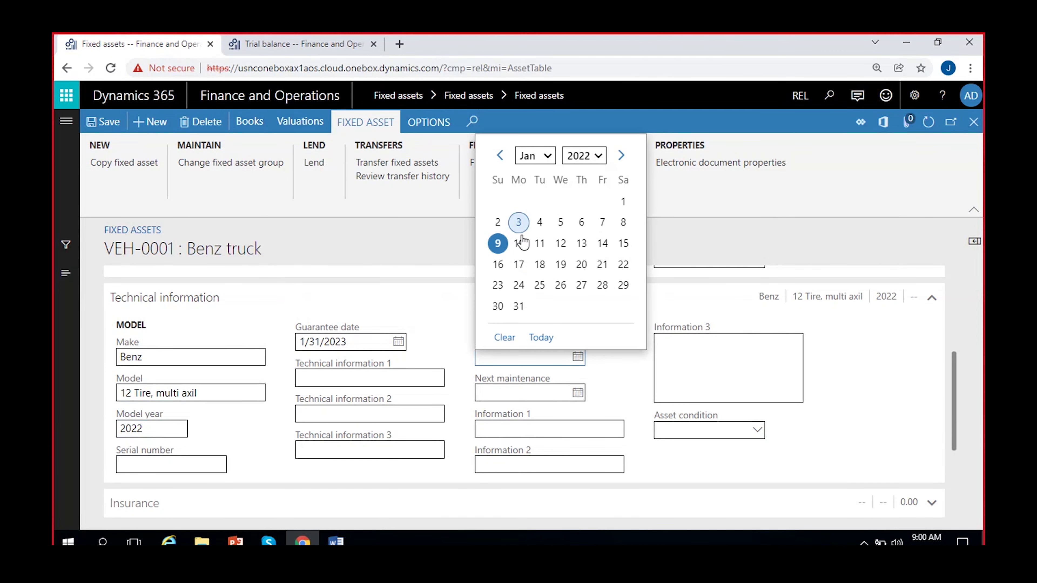
pyautogui.click(608, 373)
pyautogui.click(578, 393)
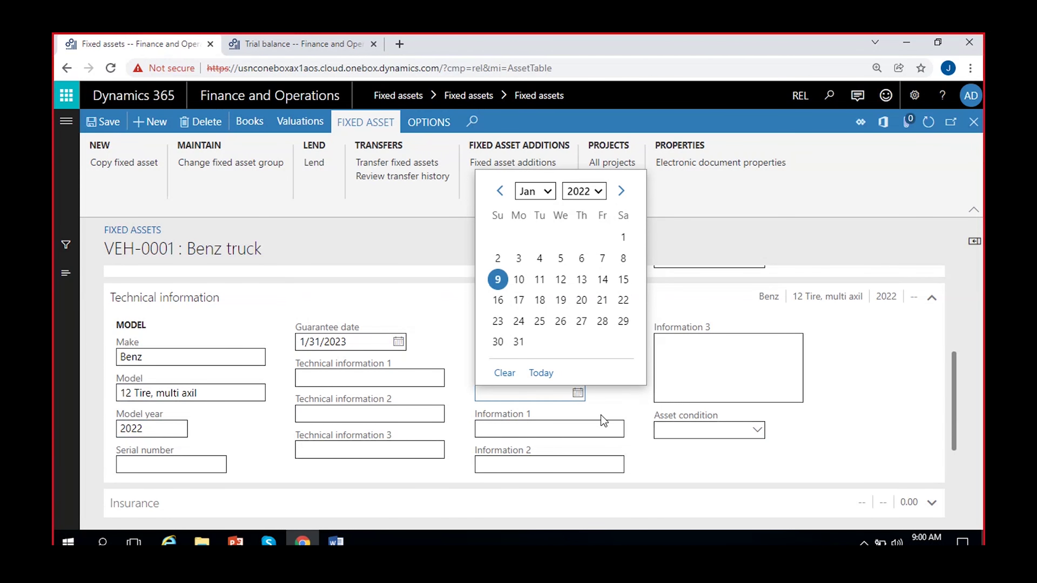
pyautogui.click(612, 397)
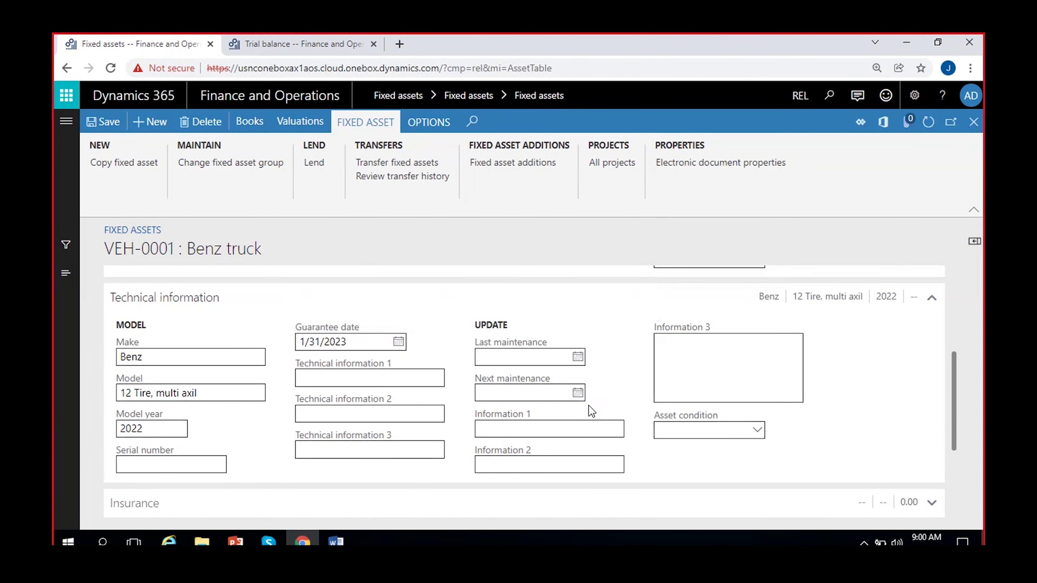
pyautogui.click(715, 363)
pyautogui.click(578, 434)
pyautogui.click(572, 470)
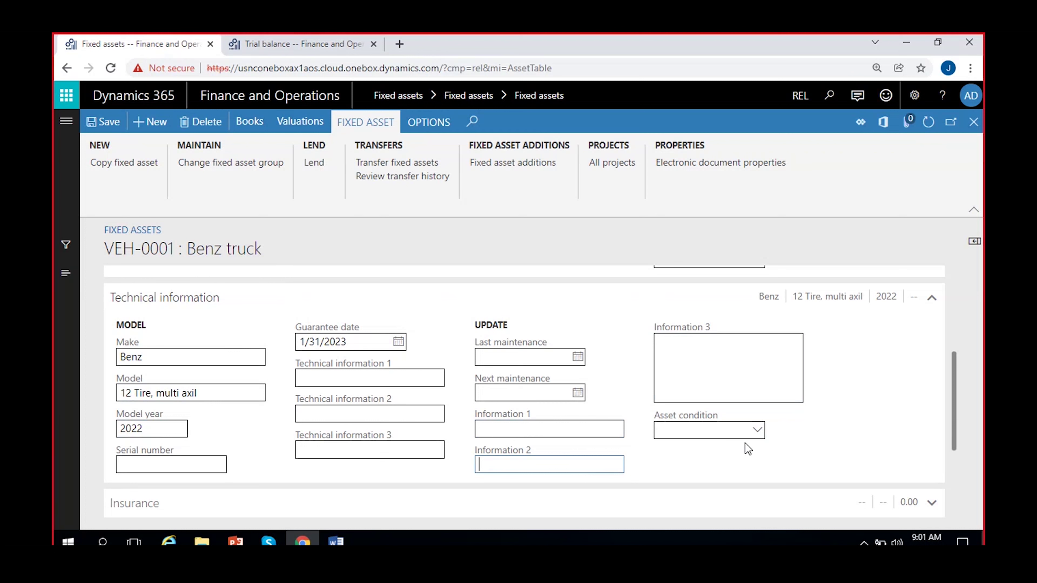
# Open the fixed asset conditions setup from the asset condition field and add condition 01 described as "Active asset"
pyautogui.click(757, 435)
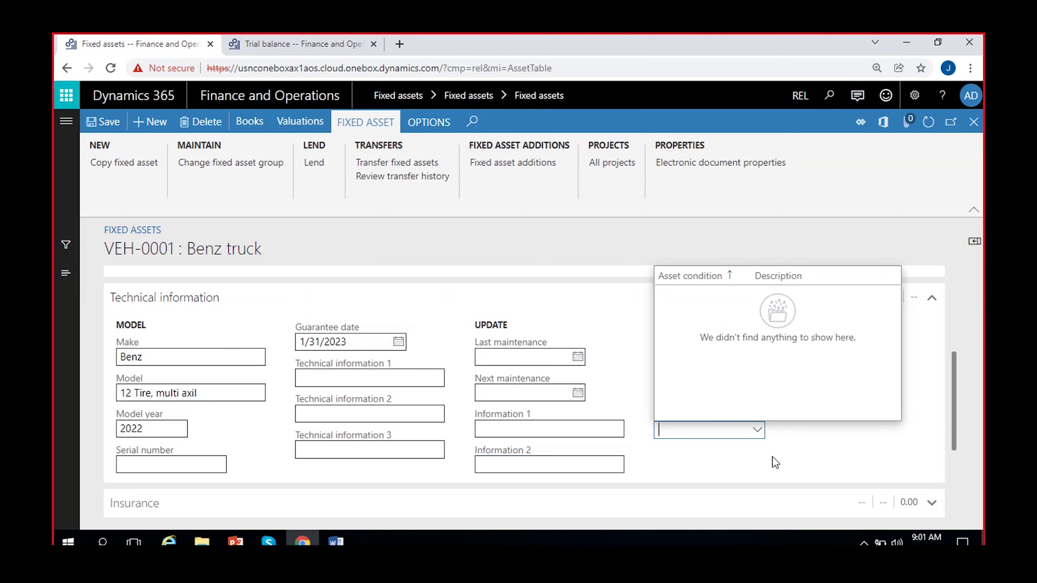
pyautogui.click(763, 448)
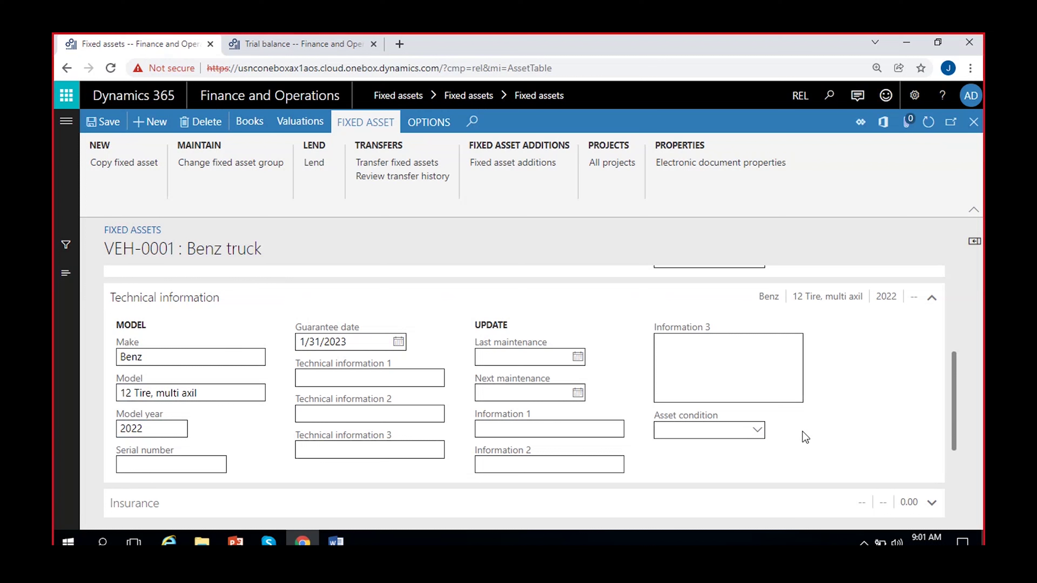
pyautogui.rightClick(759, 437)
pyautogui.click(794, 500)
pyautogui.click(147, 122)
pyautogui.write('01')
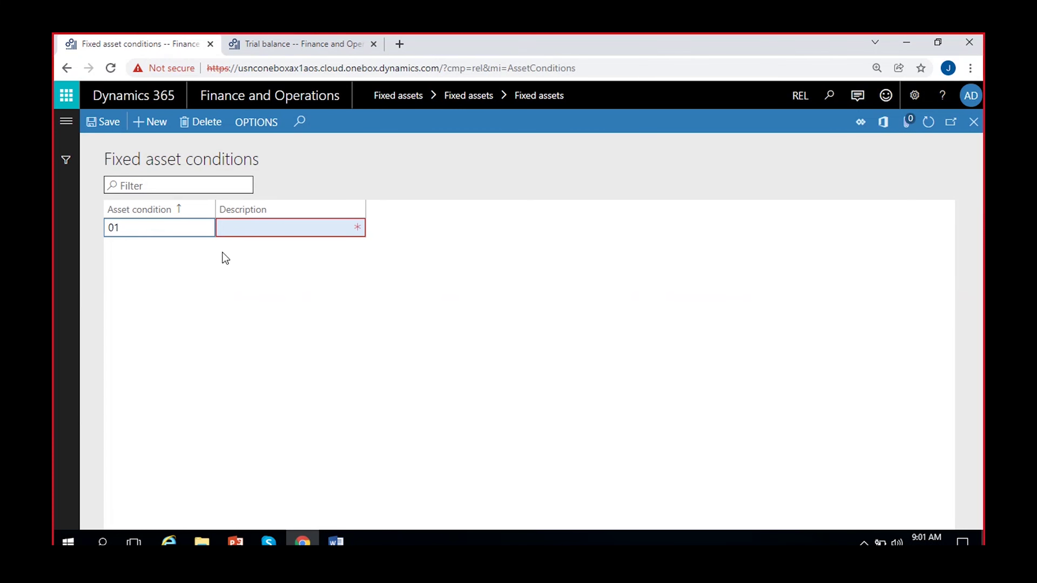
pyautogui.click(260, 228)
pyautogui.write('Active ')
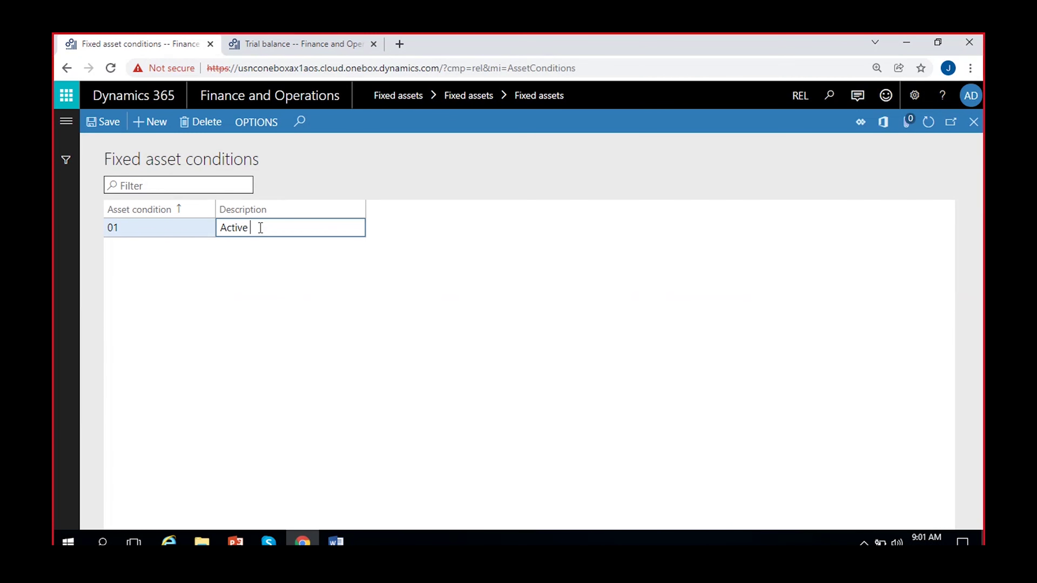
pyautogui.write('asset')
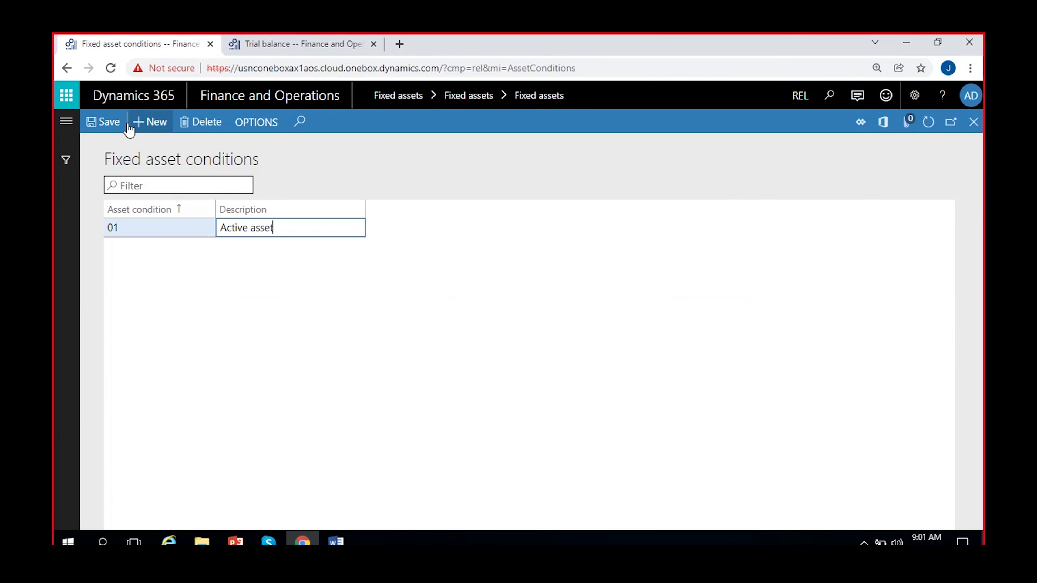
# Add fixed asset condition 02 with the description "Damaged asset"
pyautogui.click(136, 122)
pyautogui.write('02')
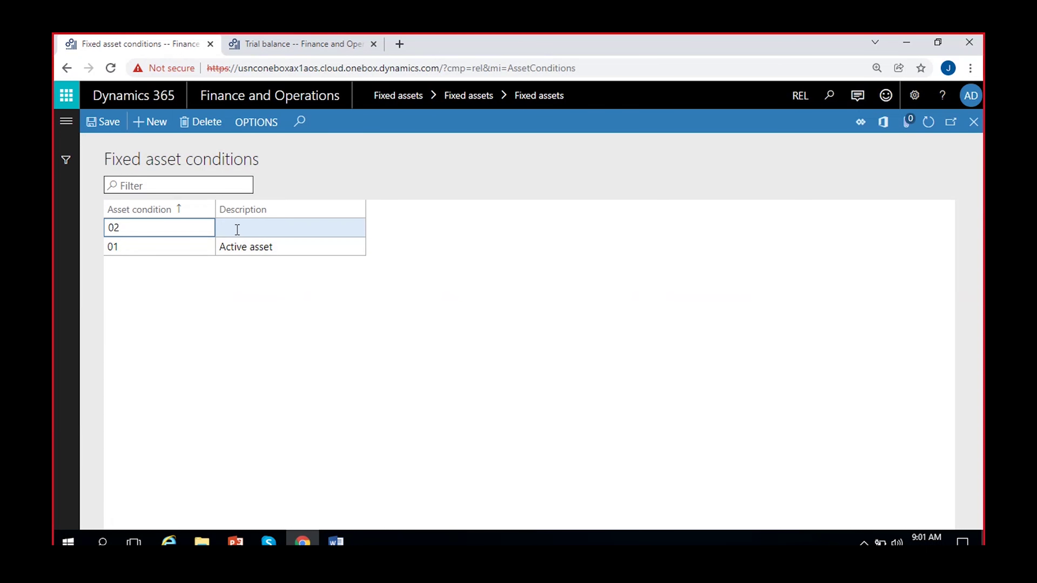
pyautogui.click(253, 227)
pyautogui.write('Dama')
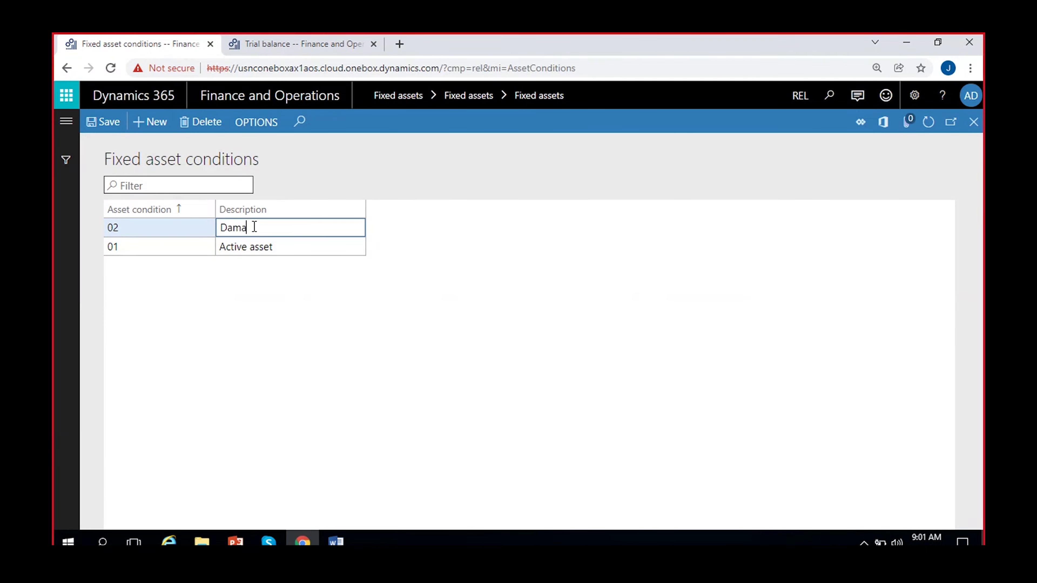
pyautogui.write('ged asset')
# Add fixed asset condition 03 with the description "Under repair"
pyautogui.click(150, 122)
pyautogui.write('03')
pyautogui.click(227, 235)
pyautogui.write('U')
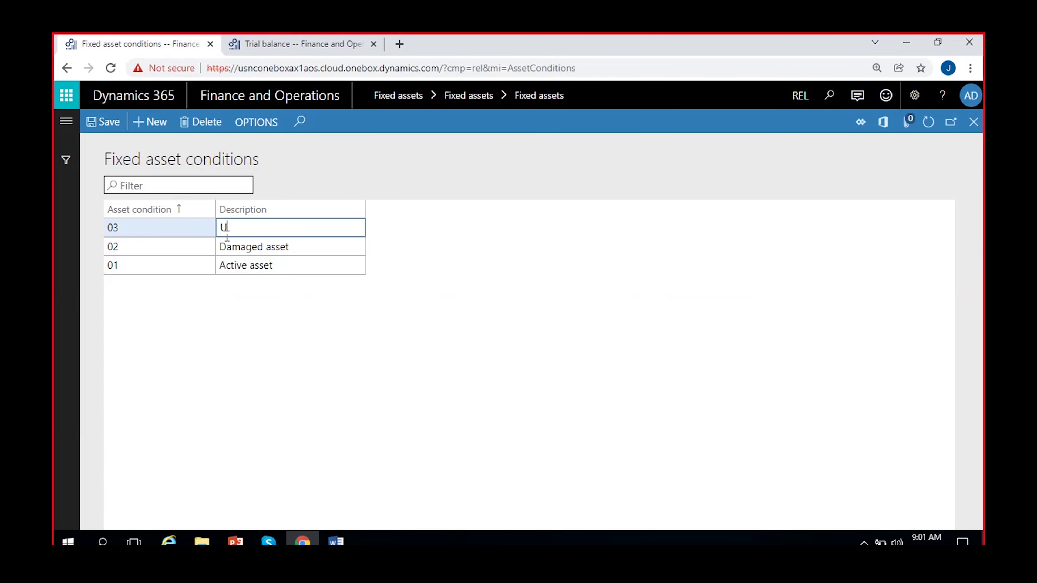
pyautogui.write('nder repair')
# Add fixed asset condition 04 described as "Asset lost", save the conditions and return to the Benz truck record
pyautogui.click(150, 122)
pyautogui.write('04')
pyautogui.click(243, 225)
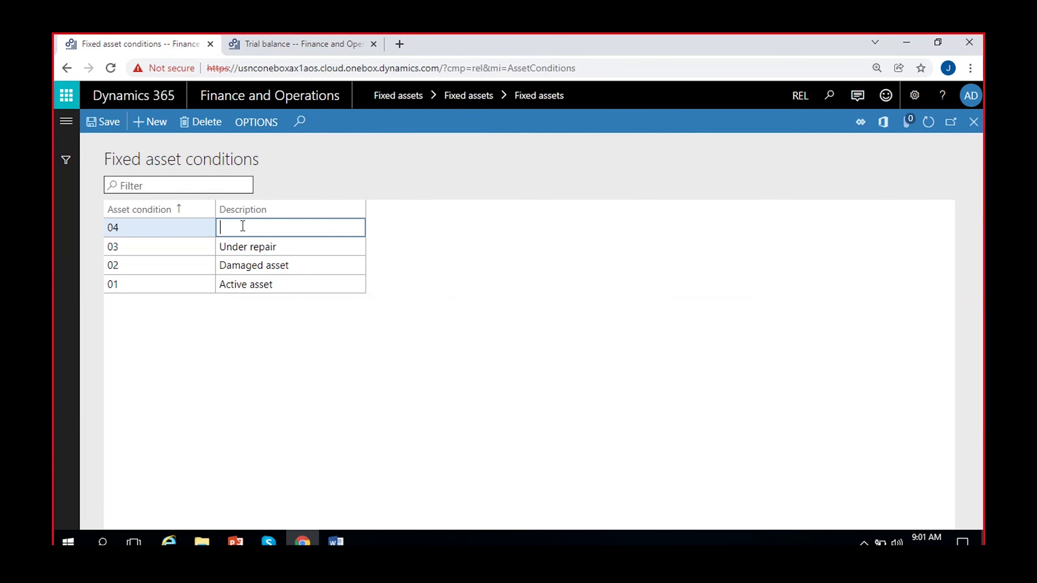
pyautogui.write('Asset lost')
pyautogui.click(98, 122)
pyautogui.click(974, 122)
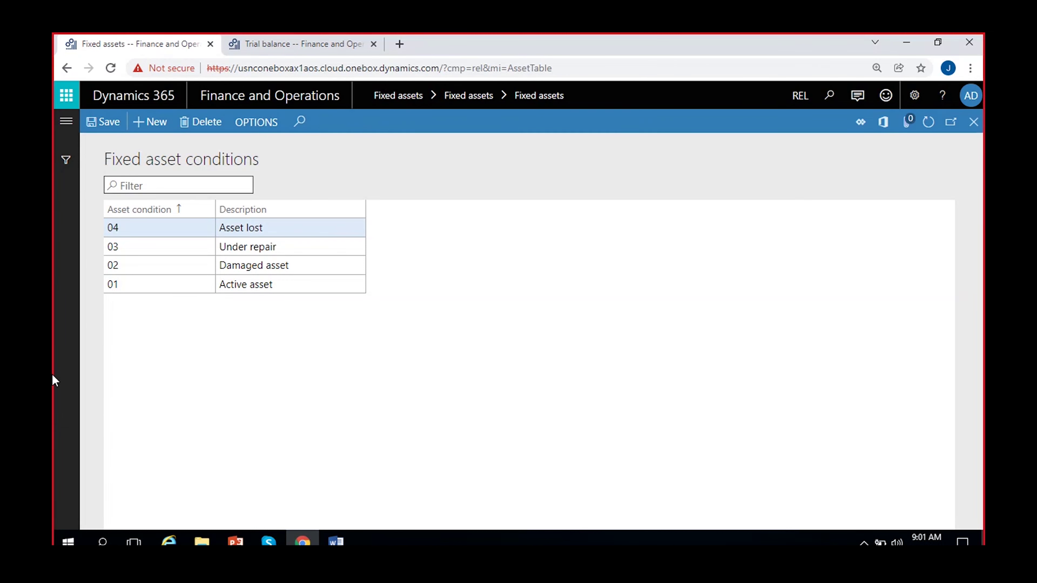
# Try asset condition 03, Under repair, for the Benz truck and change it to 01, Active asset
pyautogui.click(760, 429)
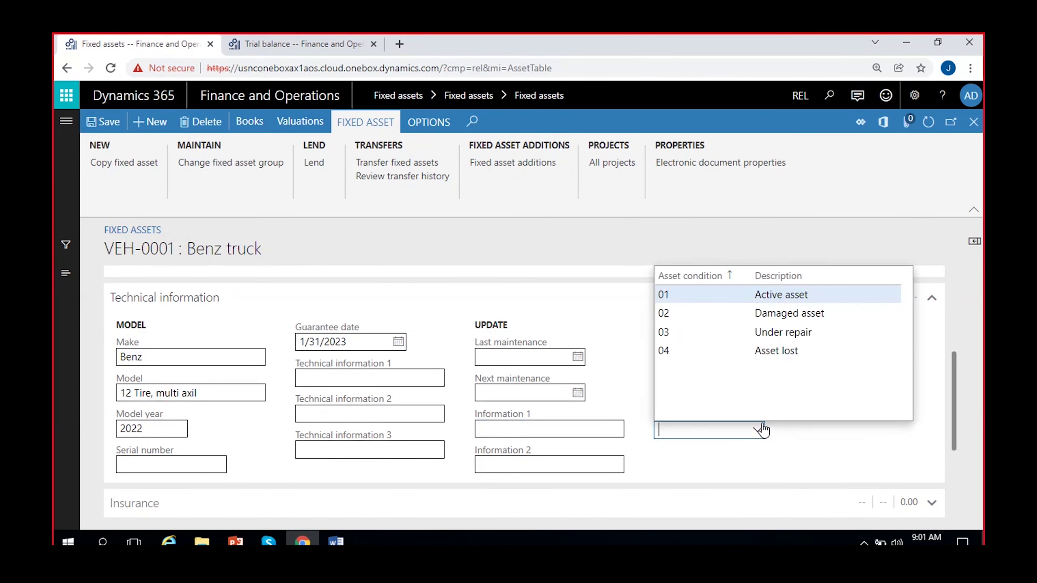
pyautogui.click(774, 333)
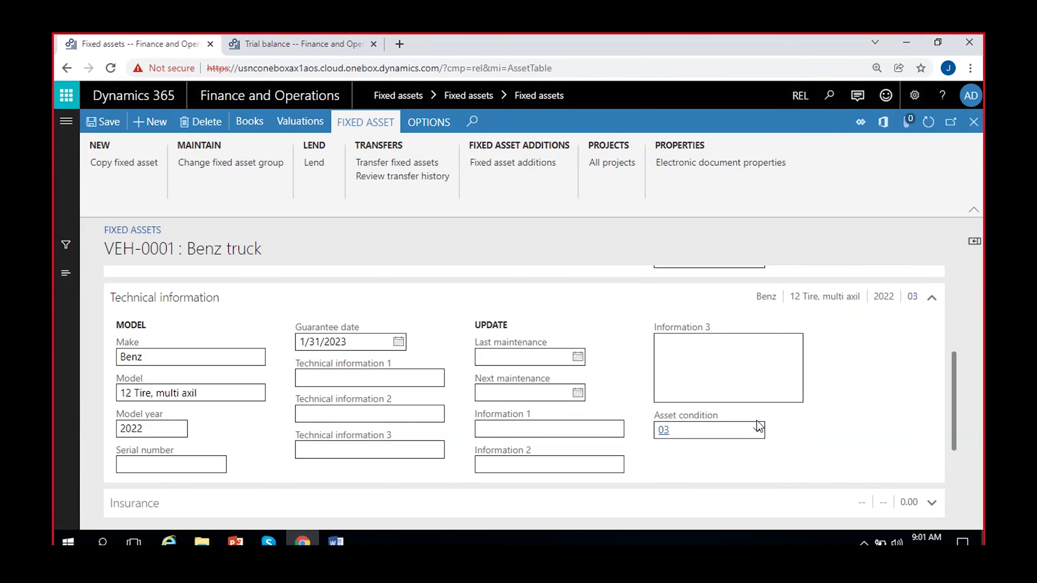
pyautogui.click(716, 453)
pyautogui.click(700, 429)
pyautogui.click(761, 430)
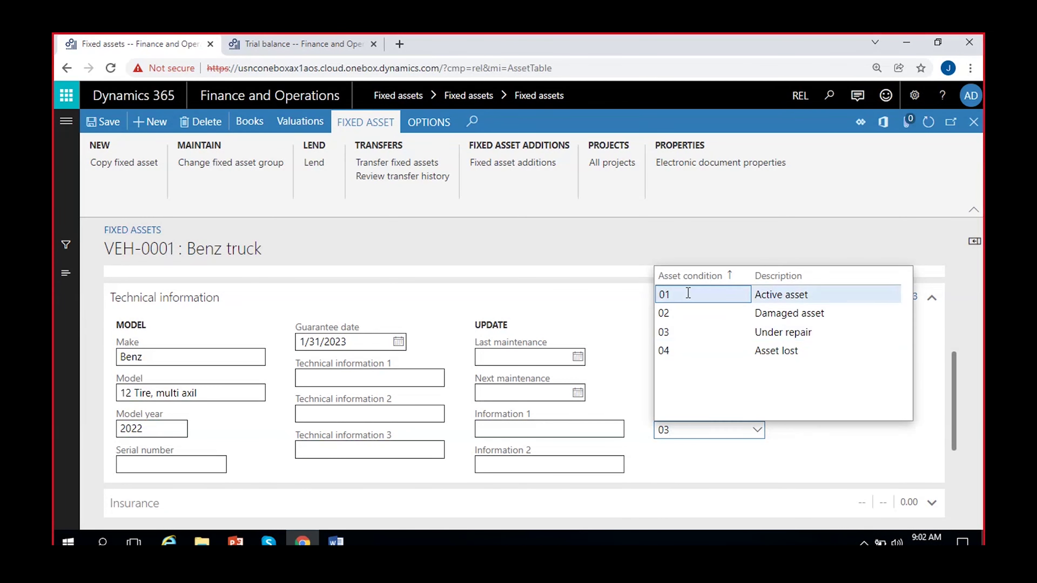
pyautogui.click(688, 293)
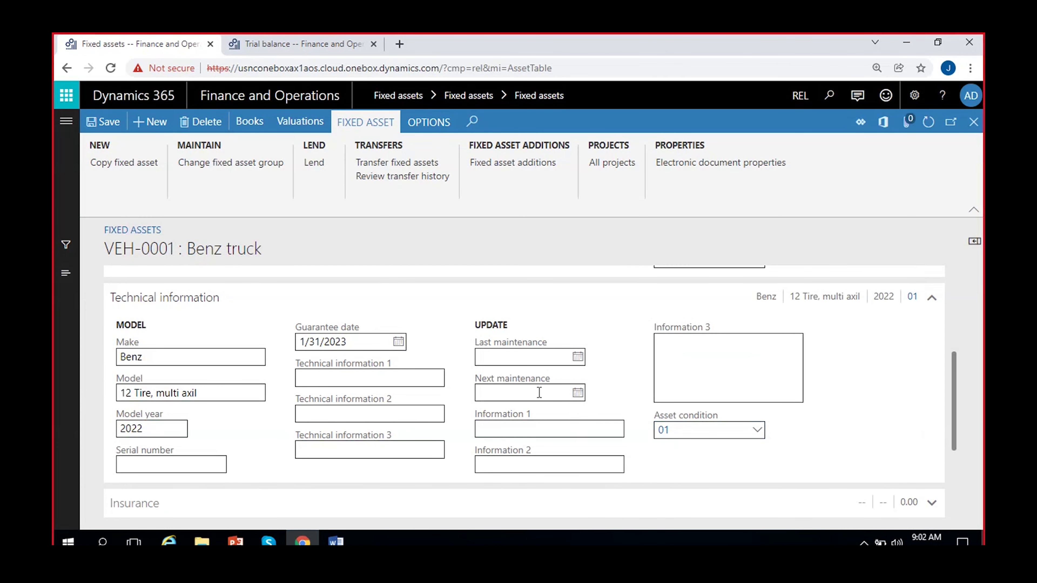
# Collapse the Benz truck's Technical information and General sections and expand its Insurance section
pyautogui.click(196, 305)
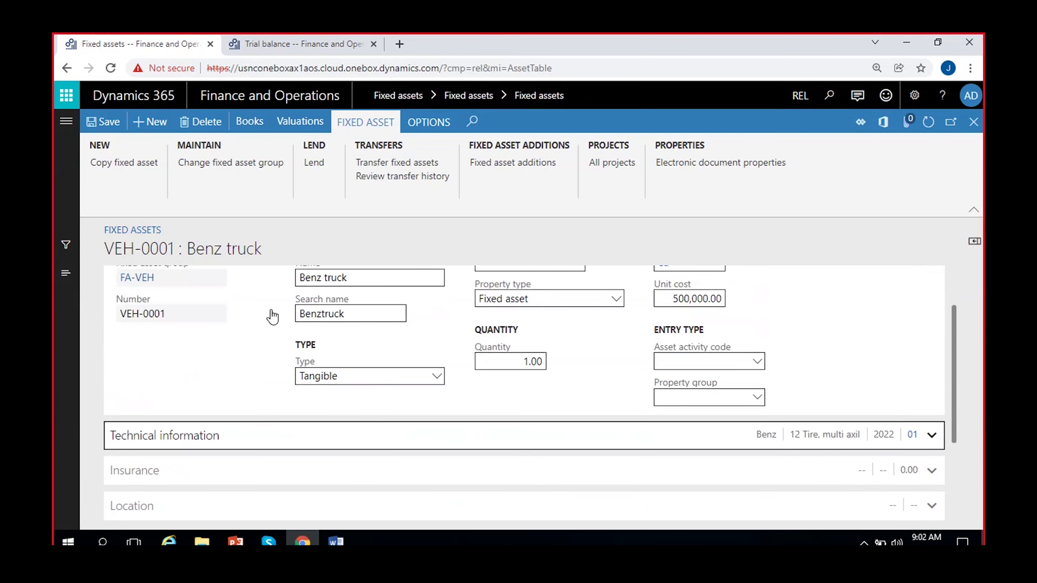
pyautogui.scroll(2, 229, 351)
pyautogui.click(181, 293)
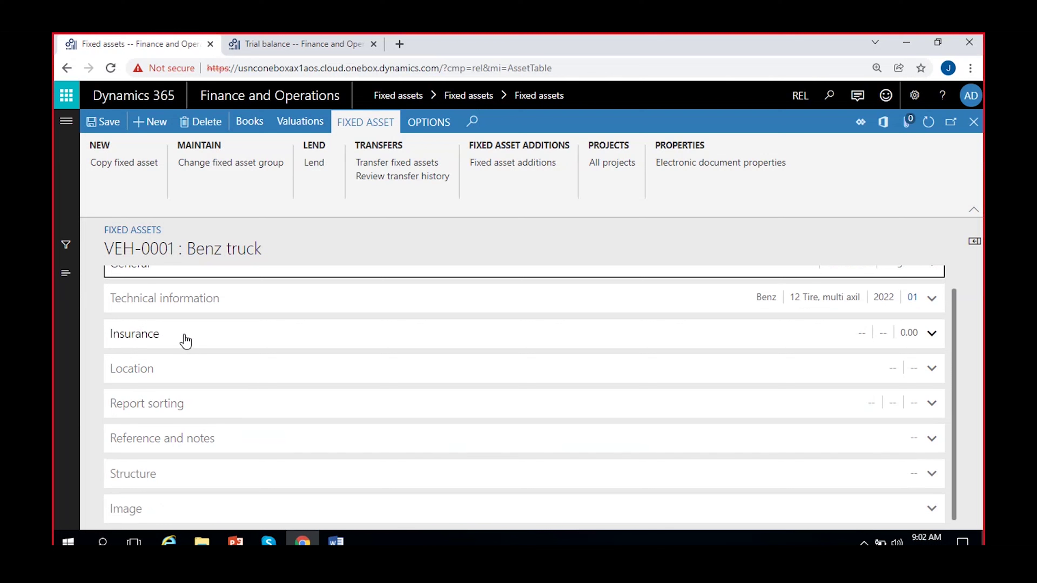
pyautogui.click(178, 344)
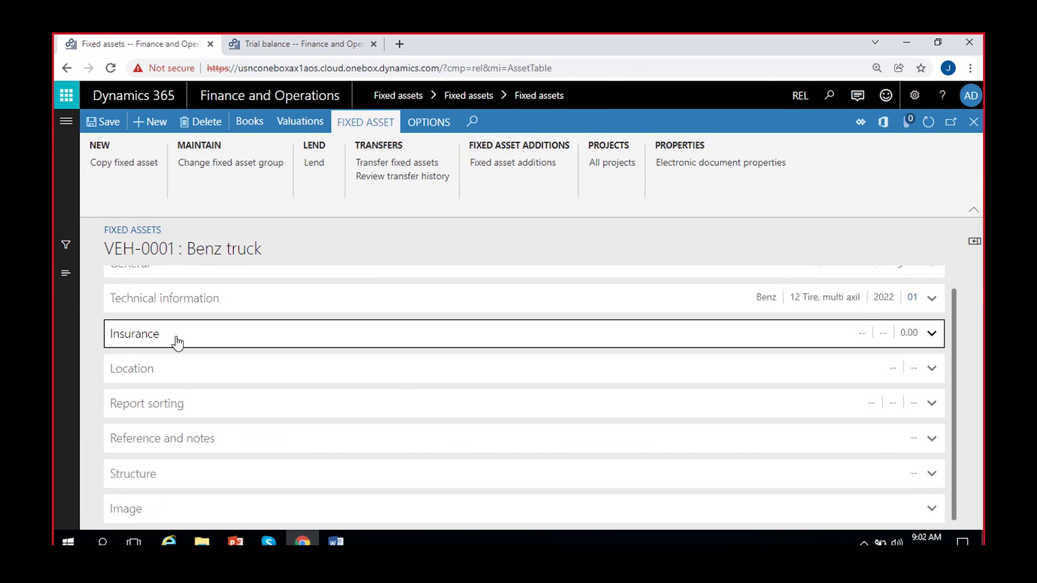
pyautogui.click(178, 344)
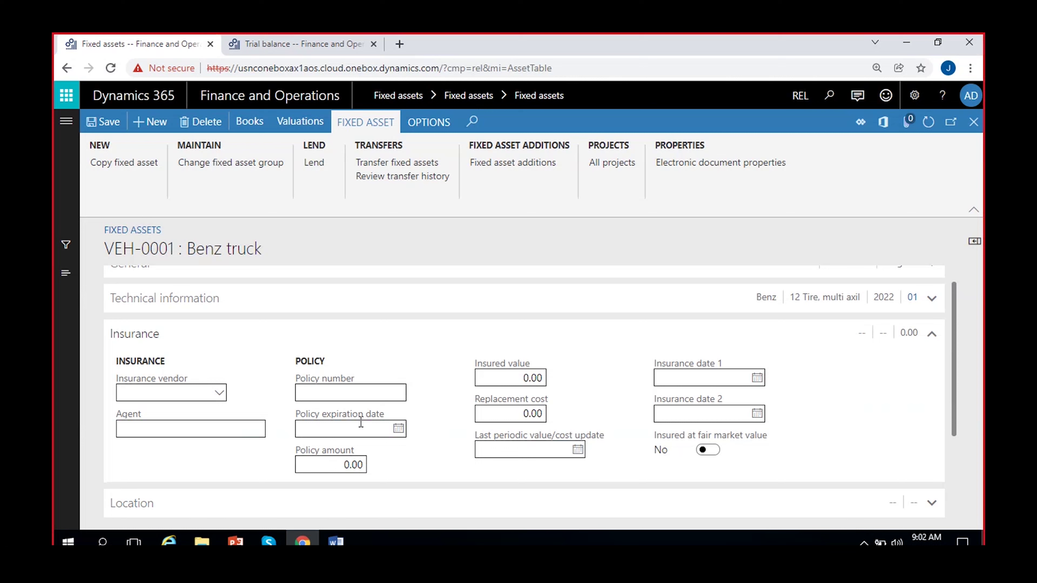
# Examine the insurance vendor list and the agent, policy number and policy amount fields without entering anything
pyautogui.click(220, 398)
pyautogui.click(219, 395)
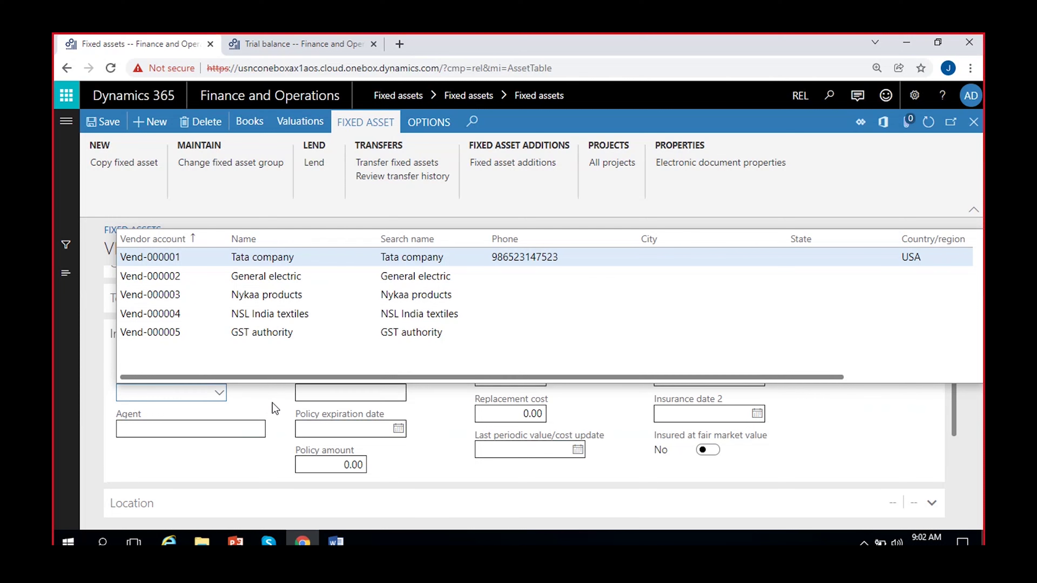
pyautogui.click(136, 389)
pyautogui.click(142, 425)
pyautogui.click(358, 391)
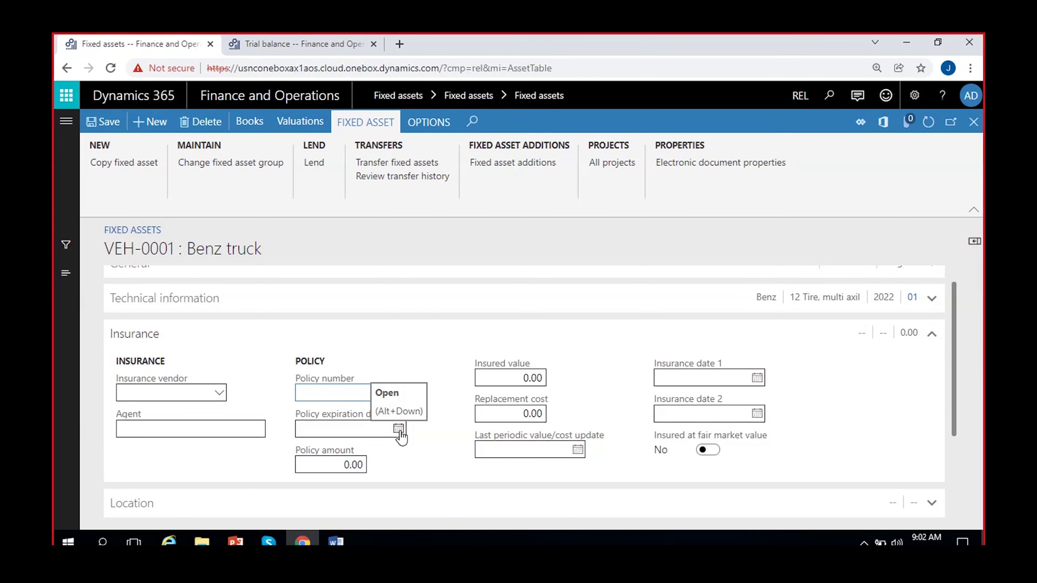
pyautogui.click(318, 461)
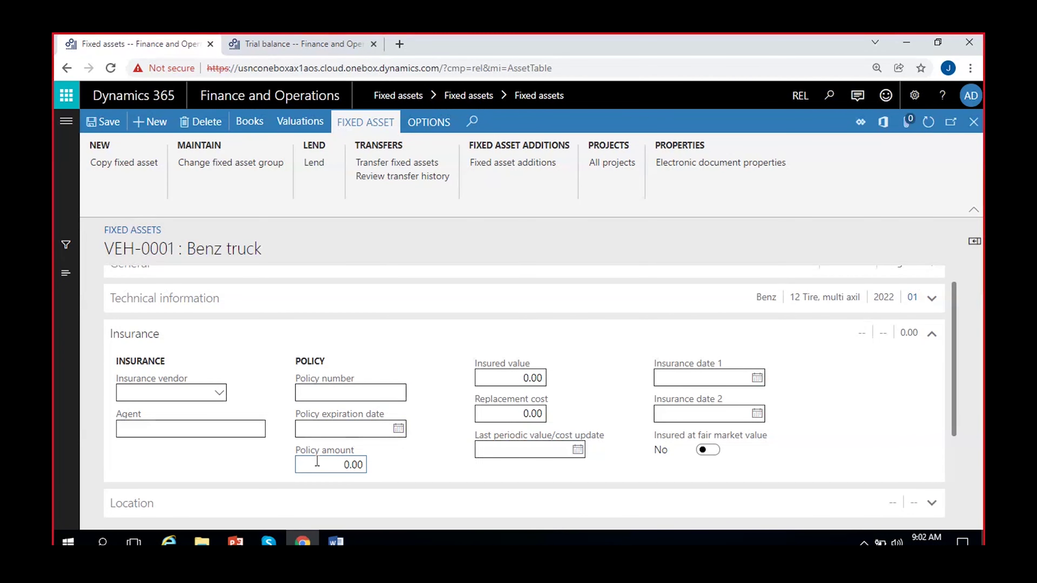
# Examine the insured value, replacement cost, cost update and insurance date fields, and try the Insured at fair market value option
pyautogui.click(498, 379)
pyautogui.click(493, 416)
pyautogui.click(521, 416)
pyautogui.click(577, 449)
pyautogui.click(613, 447)
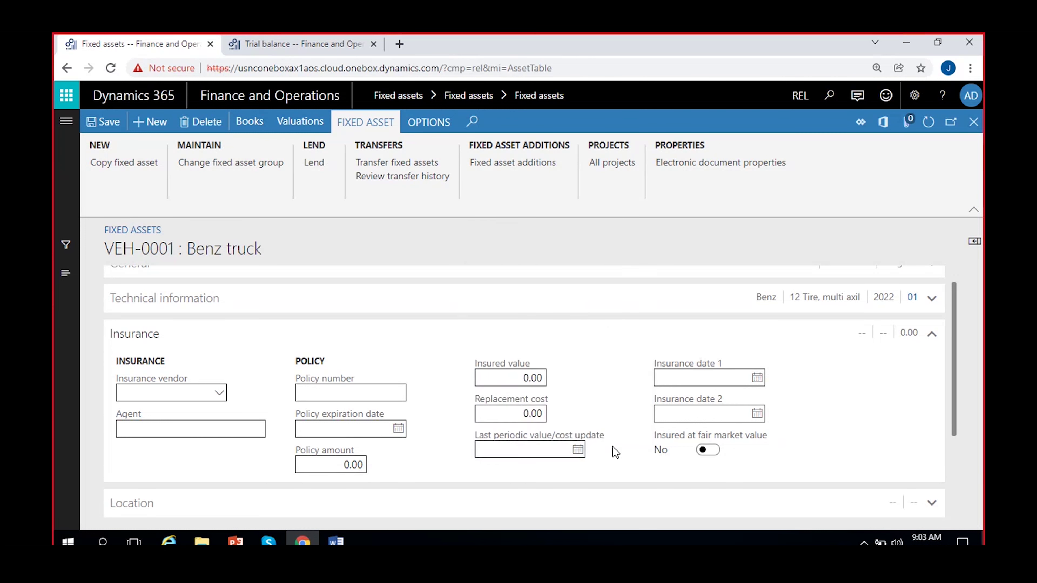
pyautogui.click(577, 450)
pyautogui.click(451, 404)
pyautogui.click(757, 378)
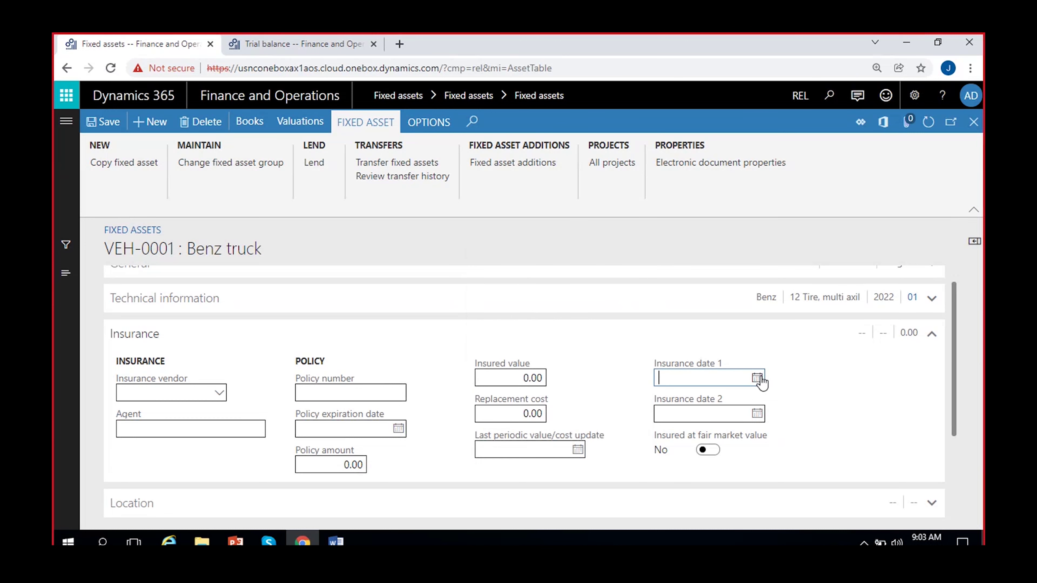
pyautogui.click(766, 416)
pyautogui.click(706, 449)
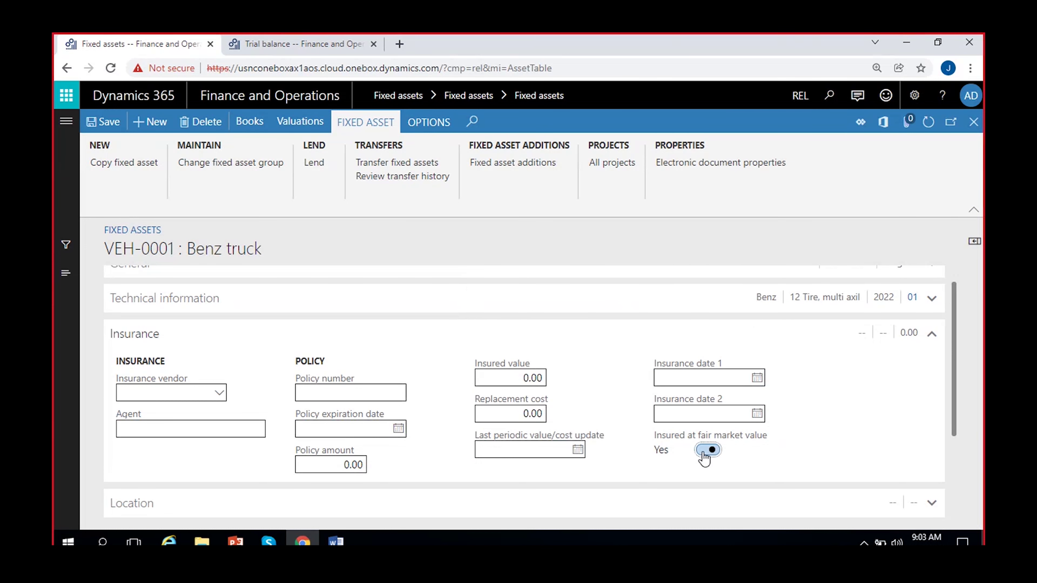
pyautogui.click(703, 450)
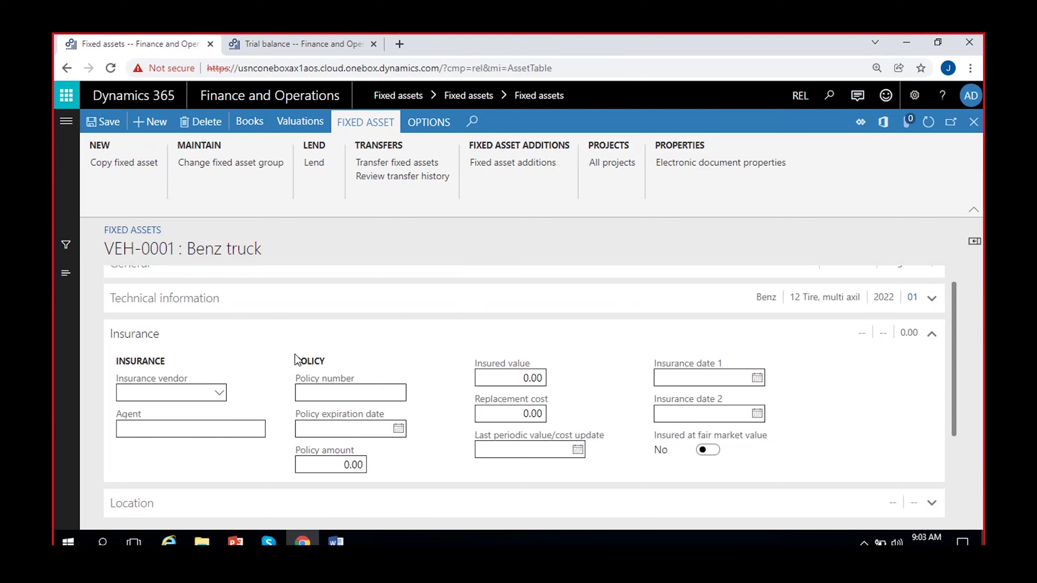
# Expand the Location section in place of Insurance, view the fixed assets locations setup from the Location field, and return to the Benz truck
pyautogui.click(210, 339)
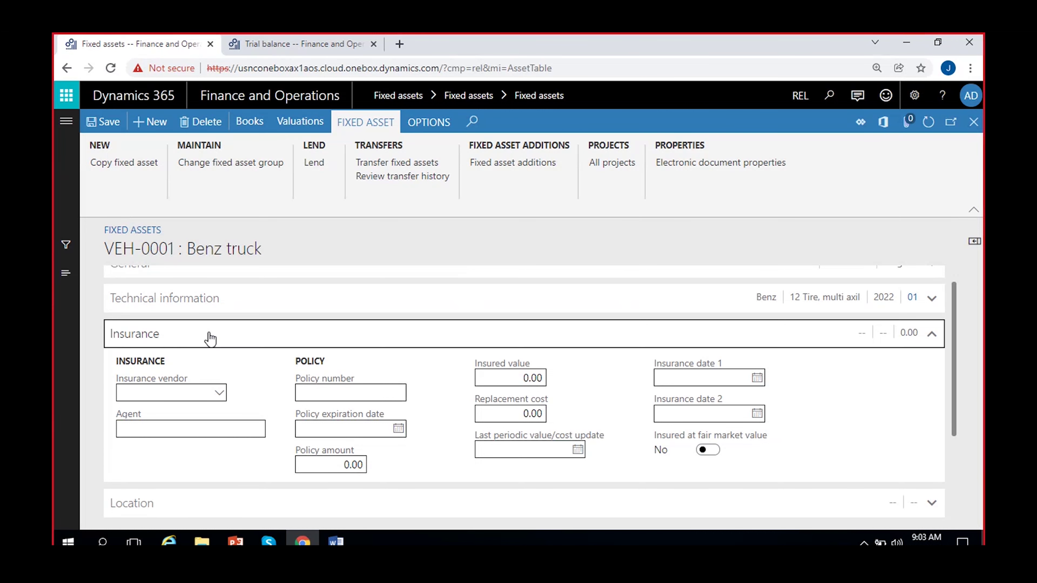
pyautogui.click(253, 377)
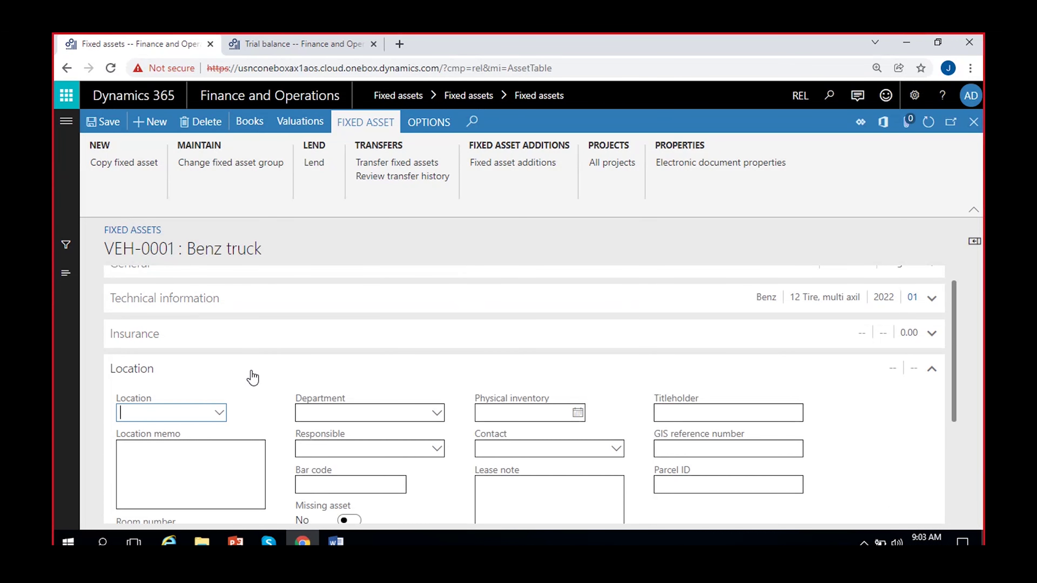
pyautogui.scroll(-2, 266, 406)
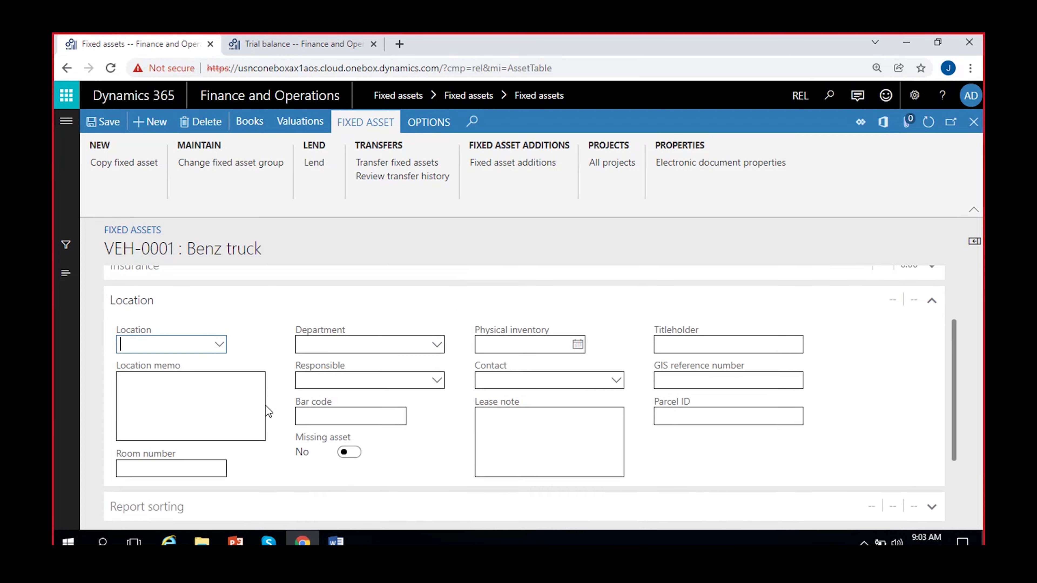
pyautogui.click(218, 345)
pyautogui.click(254, 342)
pyautogui.rightClick(220, 349)
pyautogui.click(249, 419)
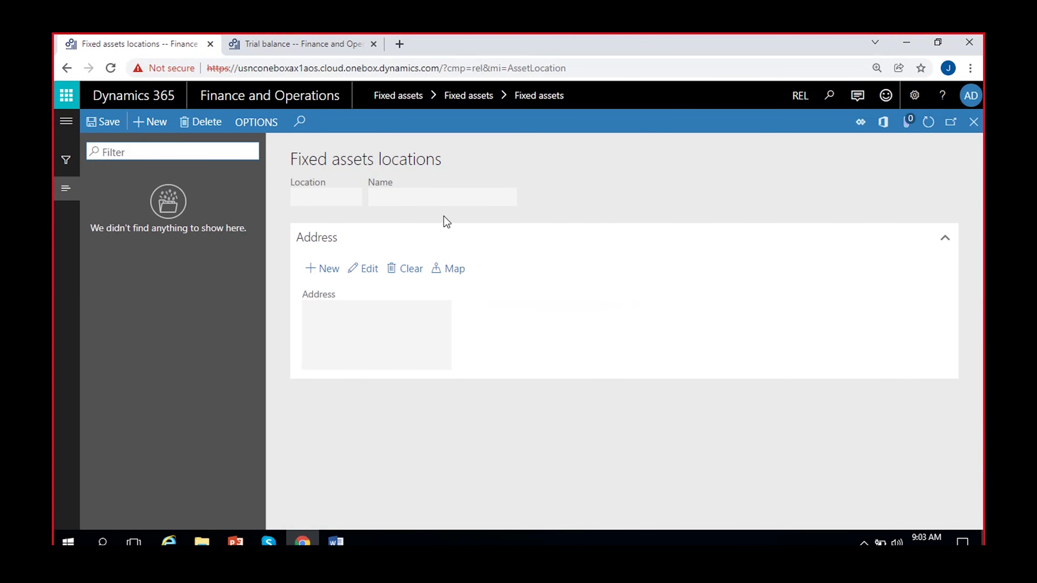
pyautogui.click(363, 323)
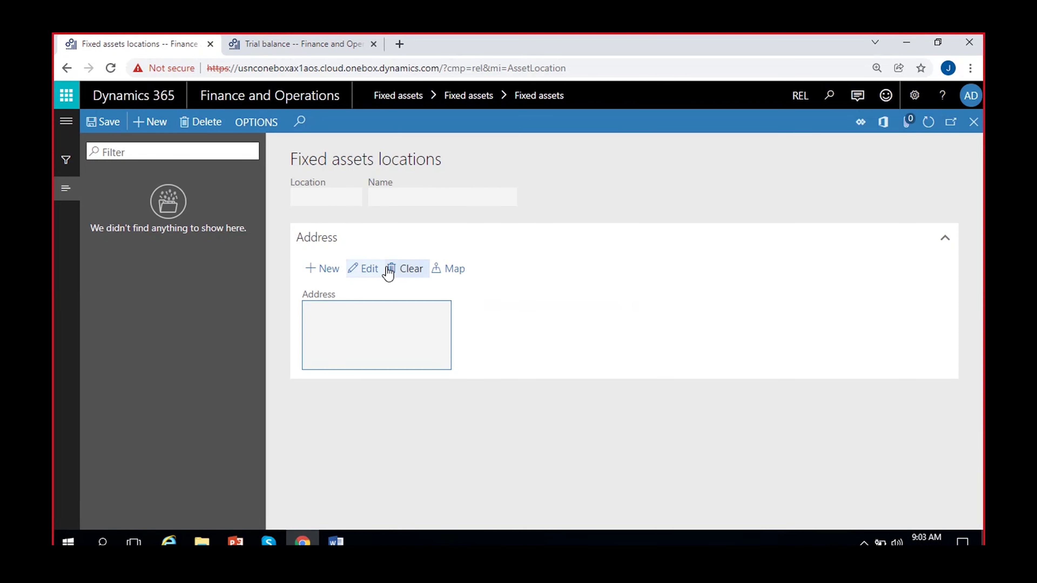
pyautogui.click(974, 122)
# Set the Benz truck's department to Finance and assign the first listed employee as the responsible person
pyautogui.click(136, 378)
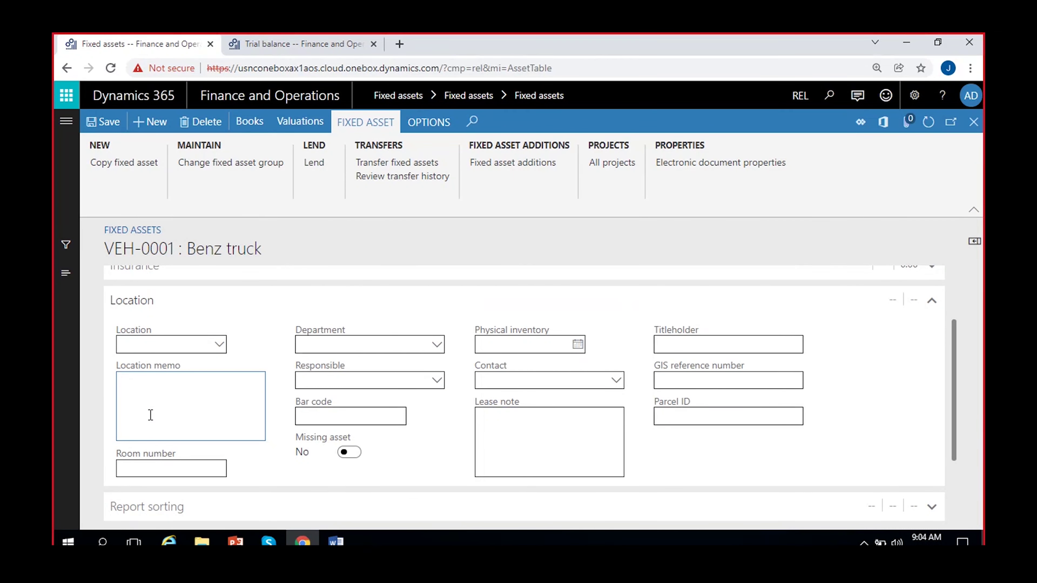
pyautogui.click(119, 468)
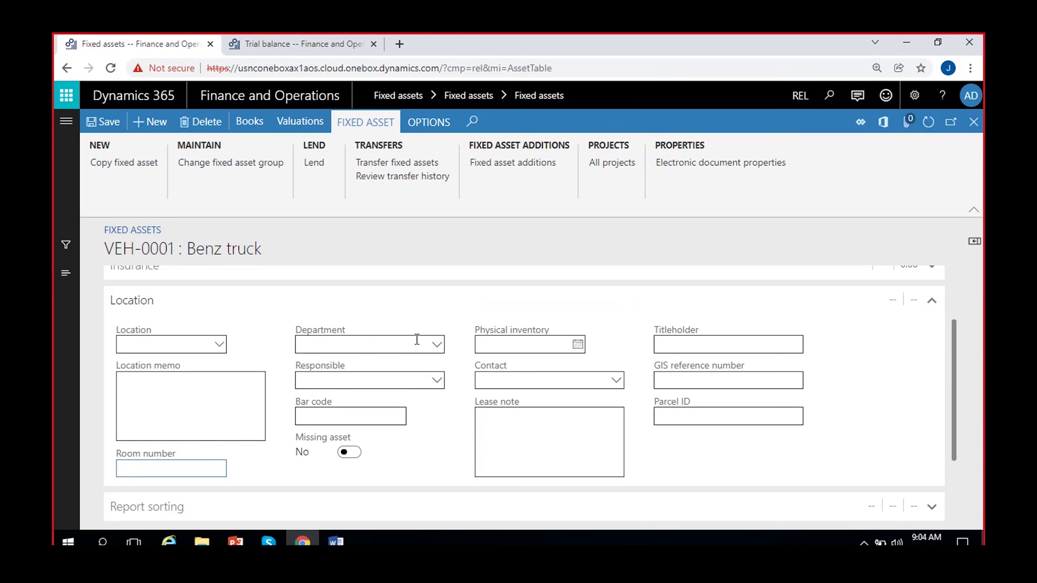
pyautogui.click(438, 347)
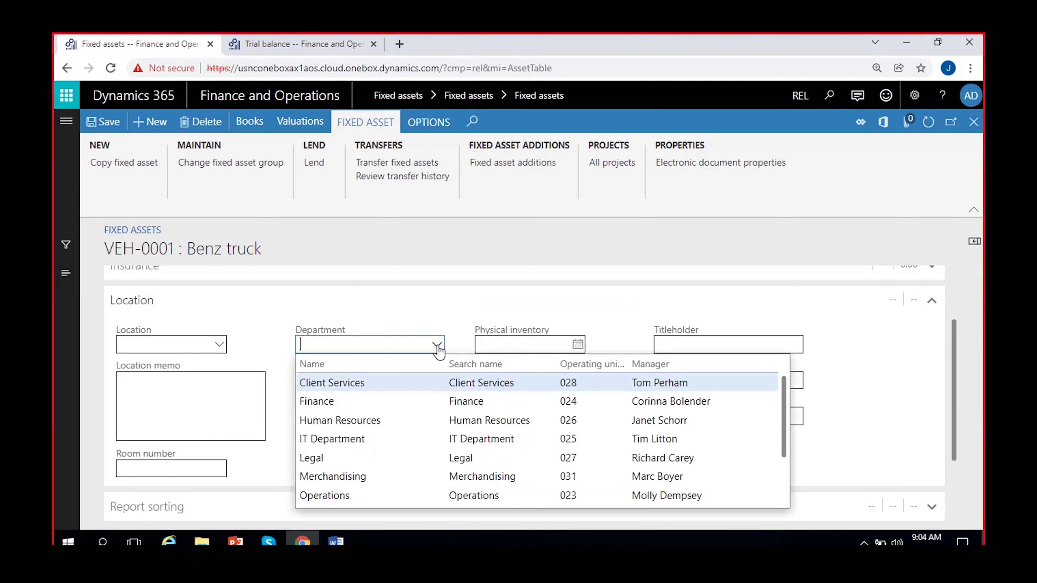
pyautogui.click(350, 402)
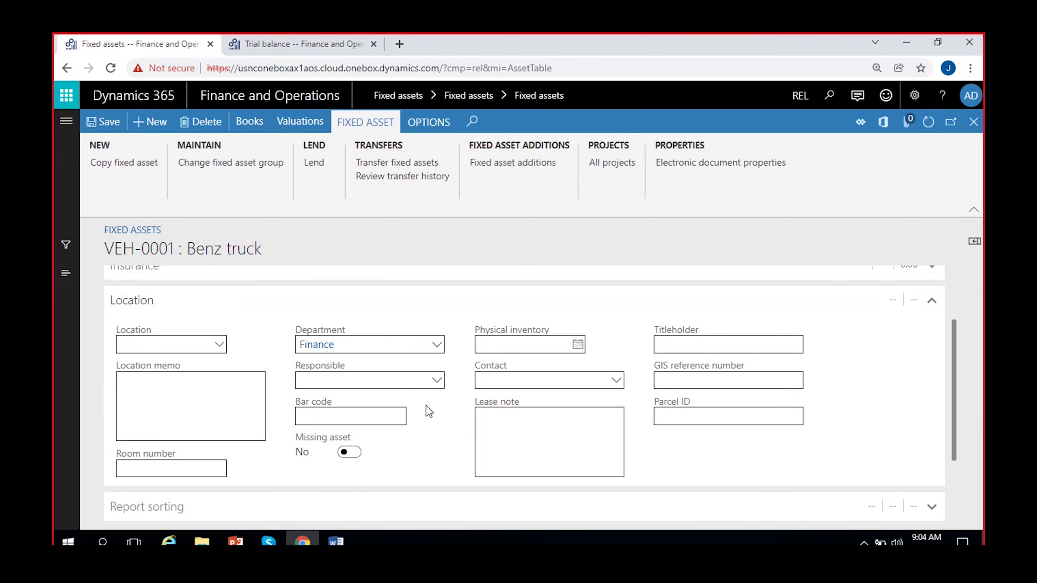
pyautogui.click(438, 382)
pyautogui.click(440, 381)
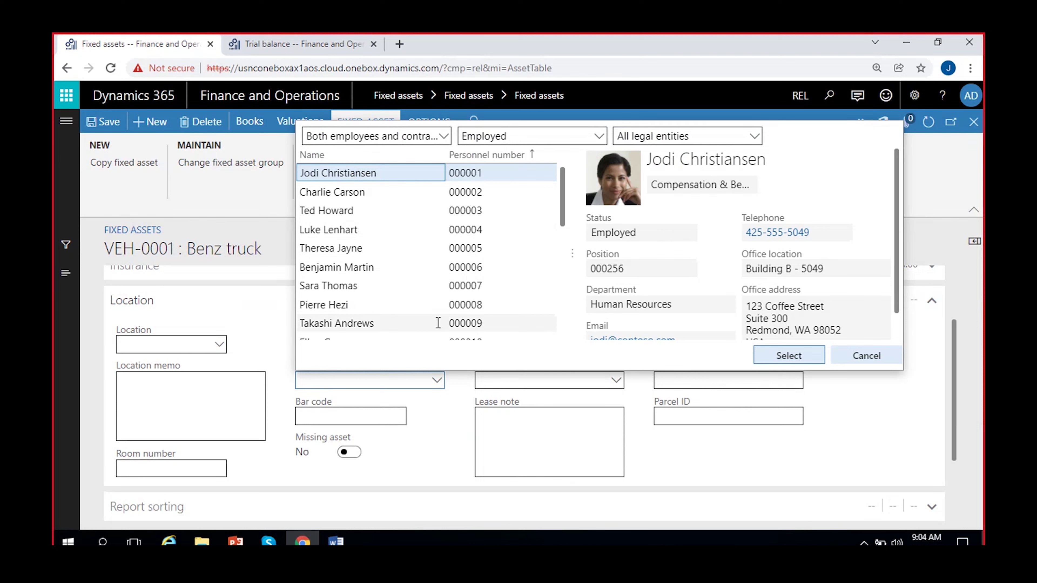
pyautogui.click(784, 361)
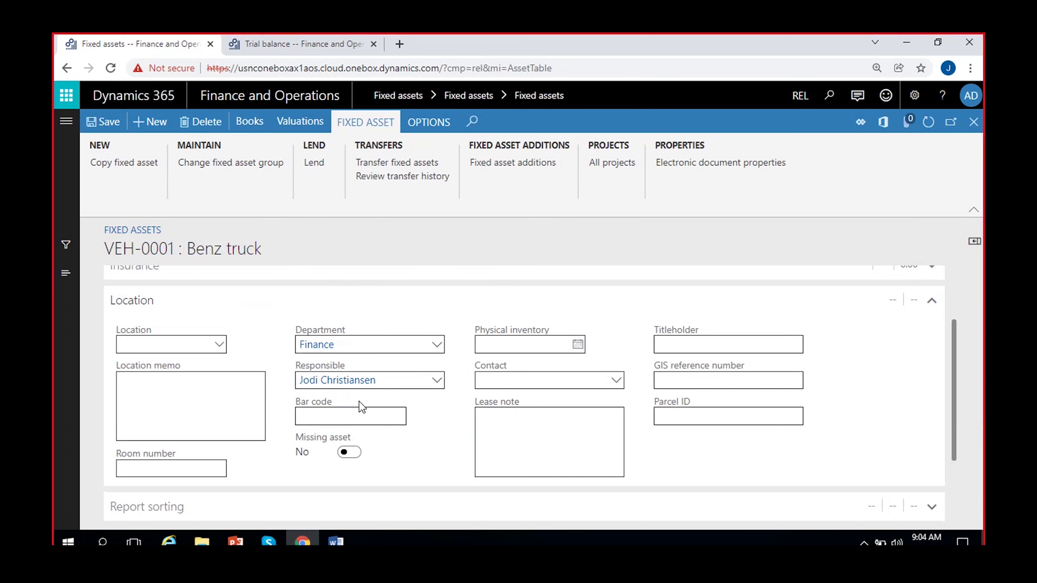
# Set the physical inventory date to 1/1/2022 and try the Missing asset option, leaving it at No
pyautogui.click(327, 419)
pyautogui.click(348, 451)
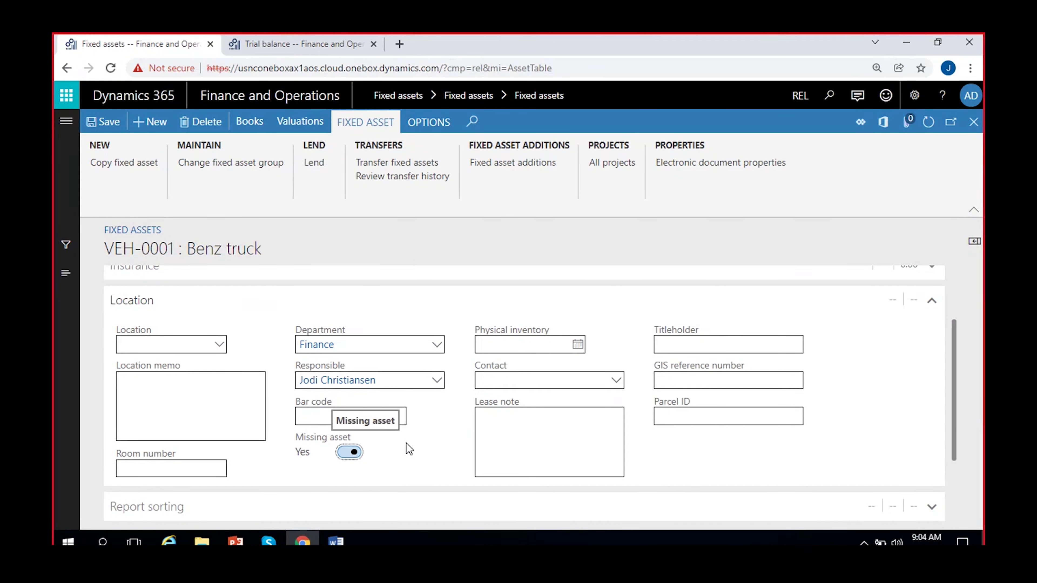
pyautogui.click(346, 453)
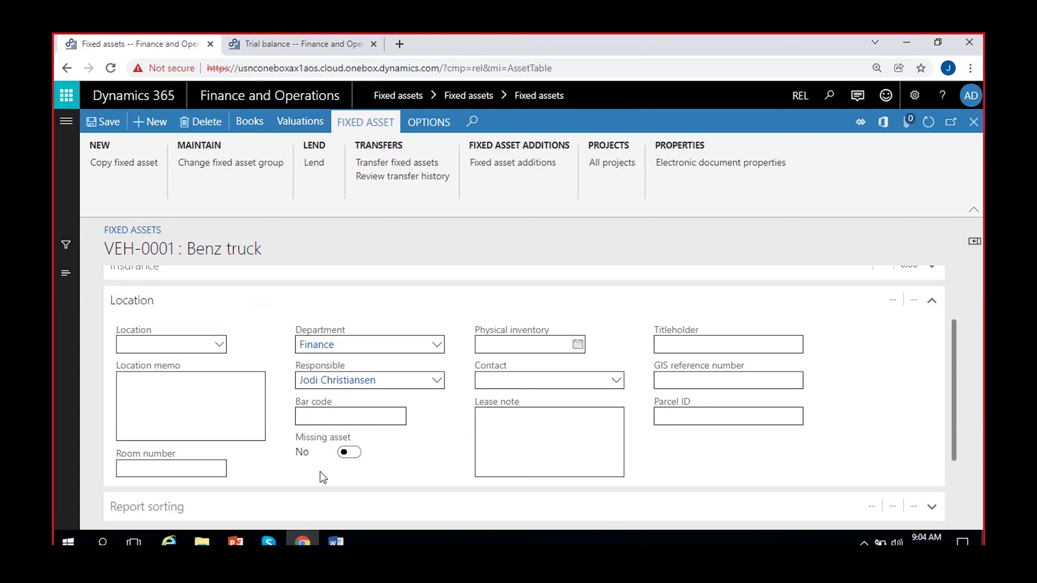
pyautogui.click(578, 344)
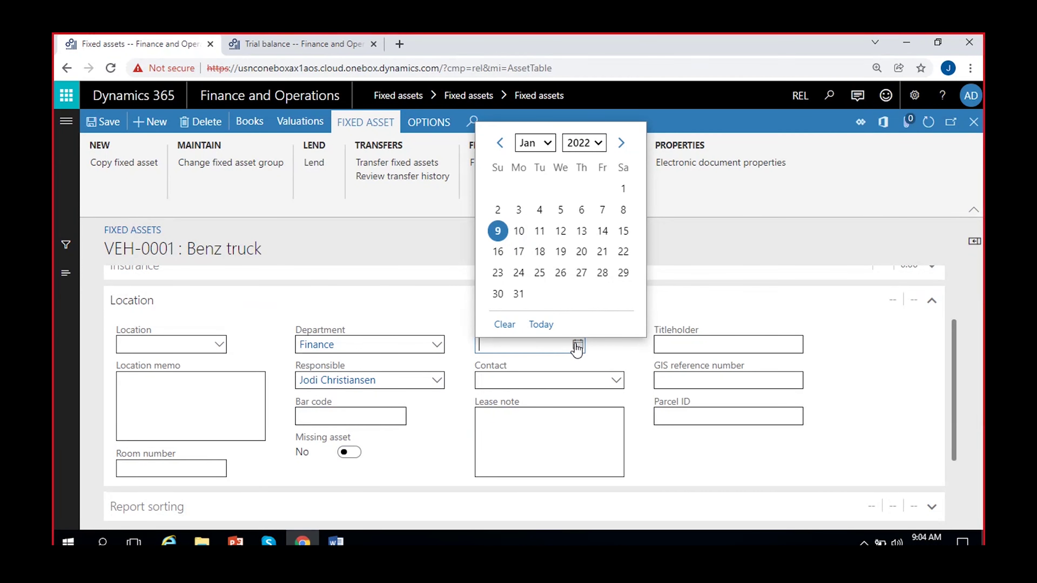
pyautogui.click(623, 189)
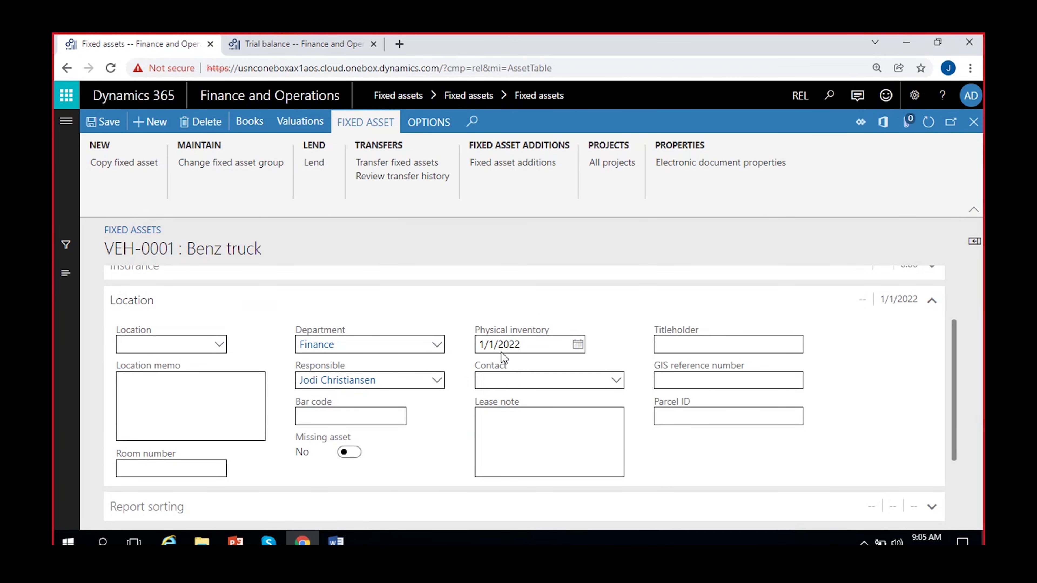
pyautogui.click(346, 453)
pyautogui.click(349, 453)
# Examine the contact, lease note, titleholder and GIS reference number fields in the Location section
pyautogui.click(616, 380)
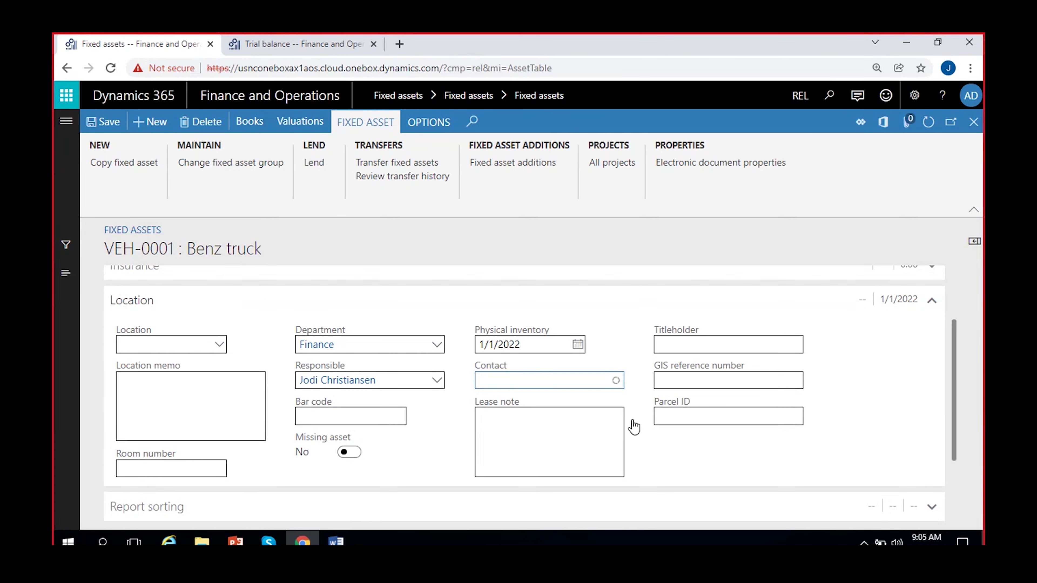
pyautogui.click(633, 389)
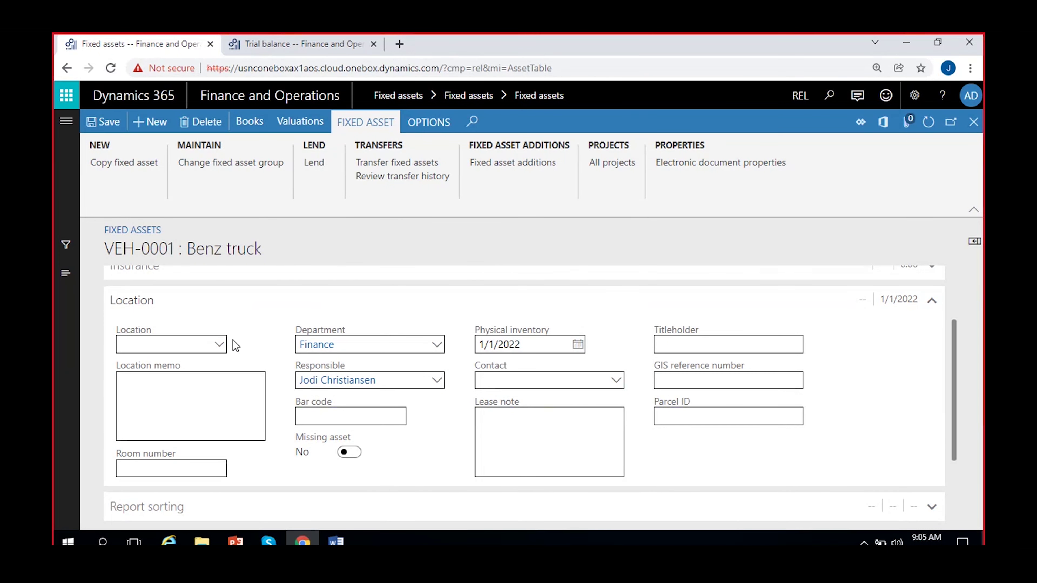
pyautogui.click(531, 412)
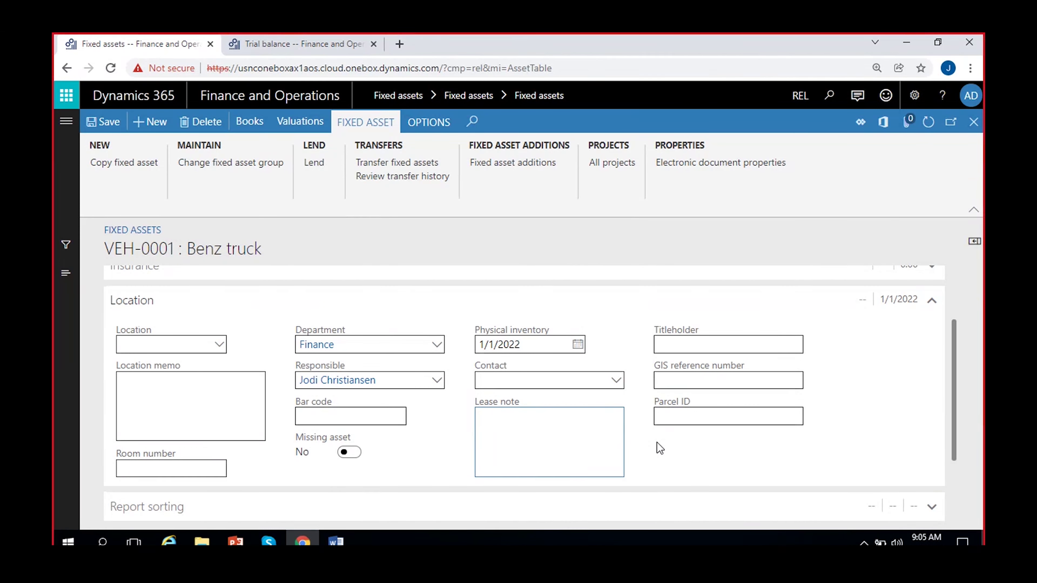
pyautogui.click(668, 344)
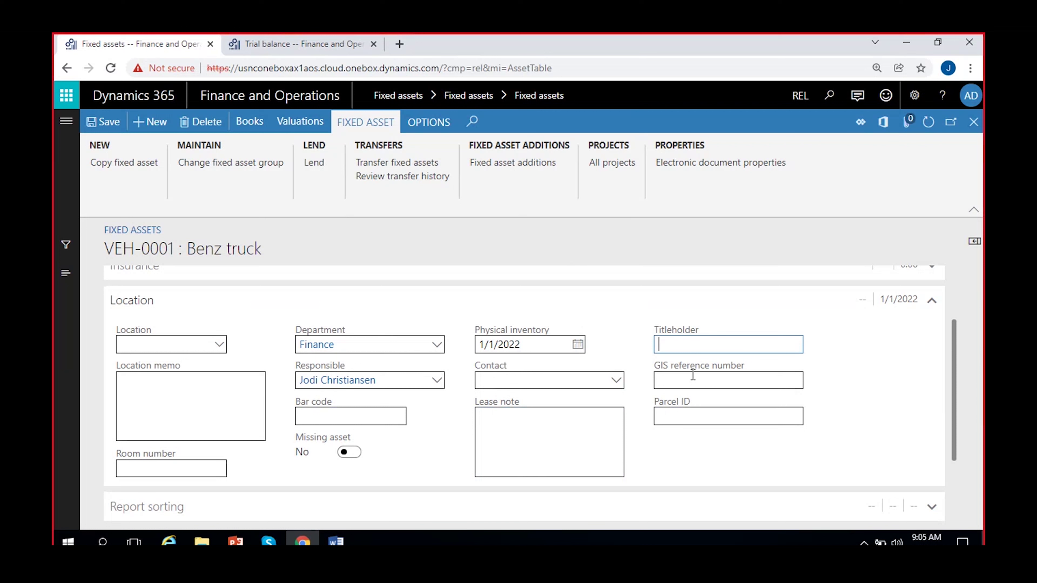
pyautogui.click(538, 423)
pyautogui.click(714, 338)
pyautogui.click(666, 381)
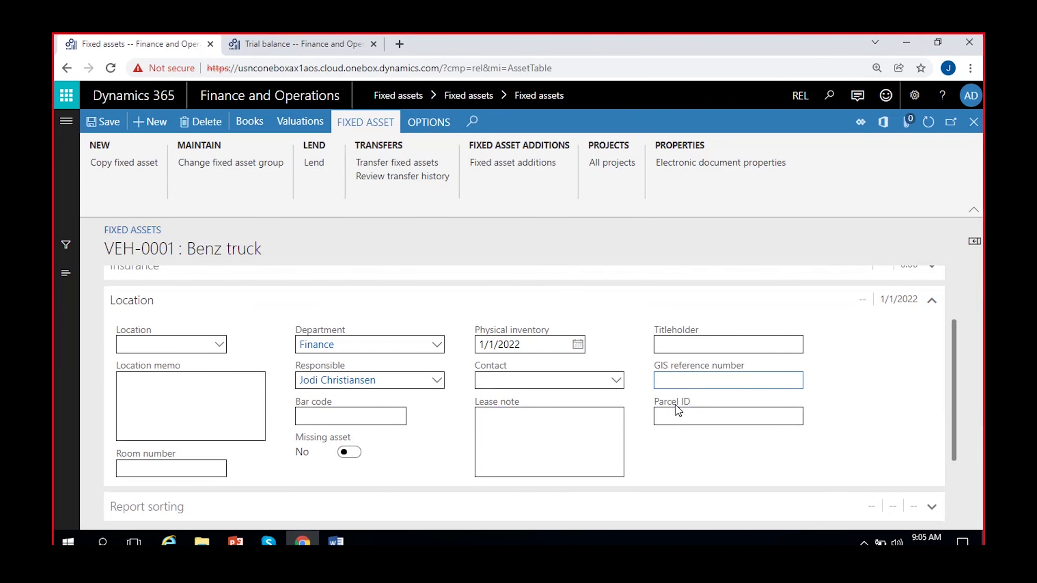
# Expand the Benz truck's Report sorting section and view the choices for sort field 1, leaving it empty
pyautogui.click(633, 389)
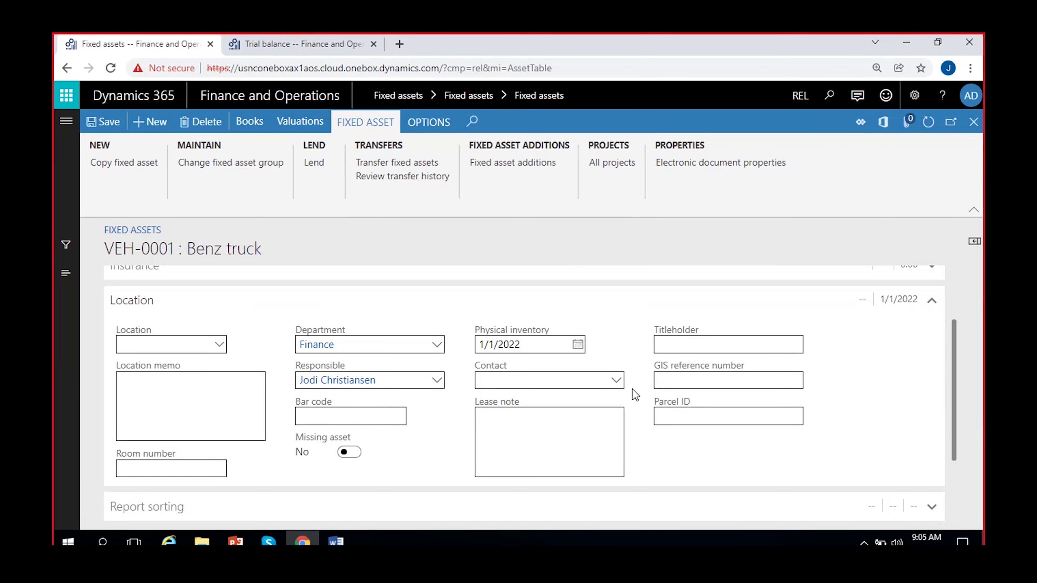
pyautogui.scroll(-2, 633, 390)
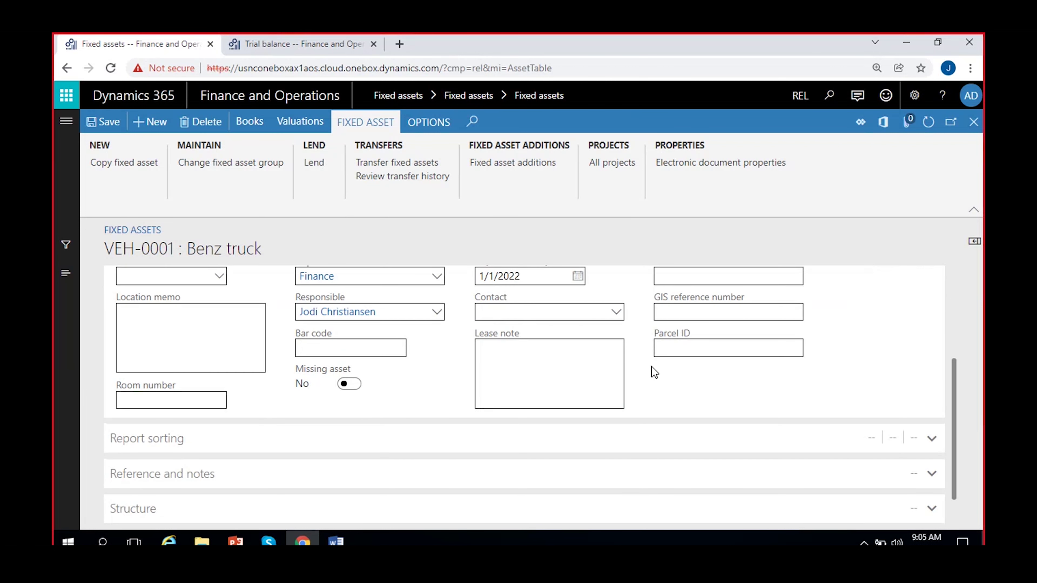
pyautogui.scroll(4, 353, 398)
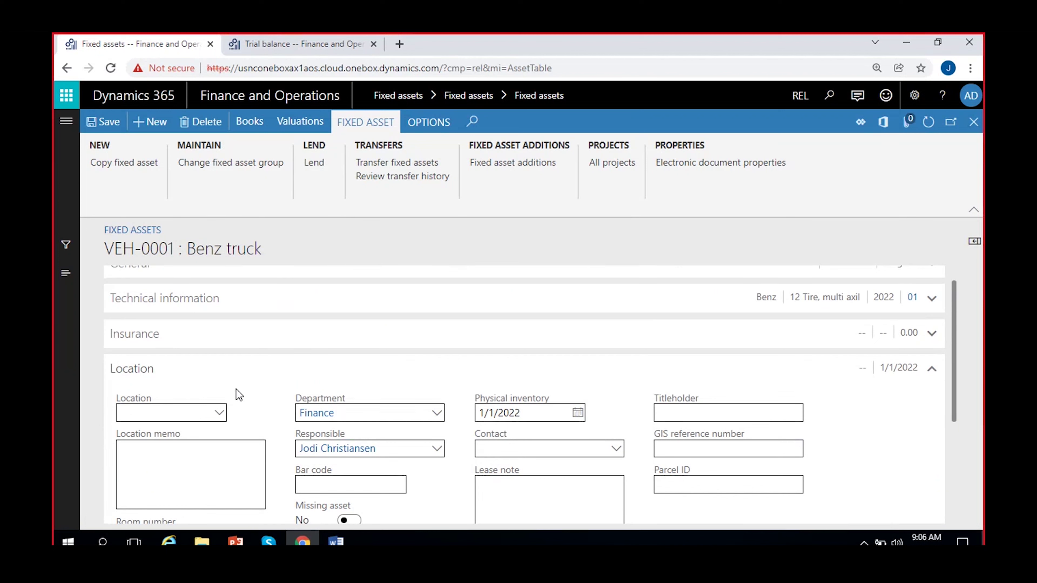
pyautogui.scroll(-1, 266, 402)
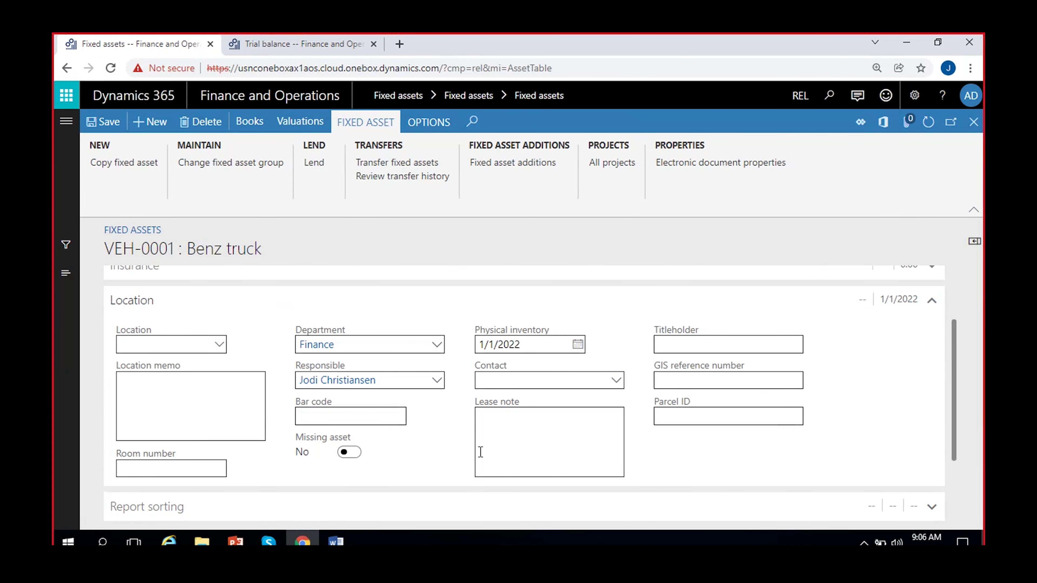
pyautogui.scroll(-2, 449, 427)
pyautogui.click(311, 398)
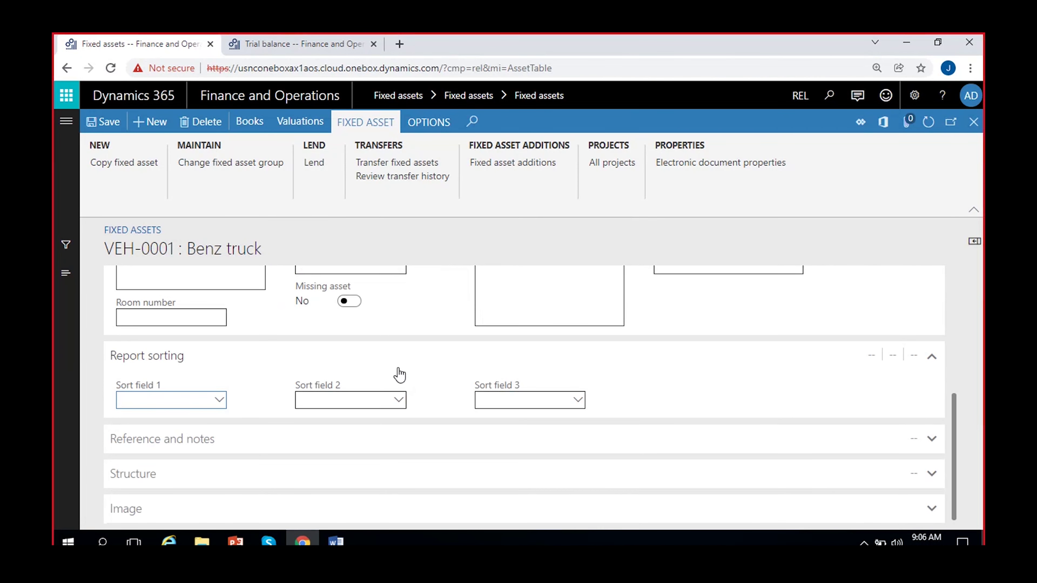
pyautogui.click(219, 400)
pyautogui.click(281, 402)
# Expand the Reference and notes section and examine its comments, document location and disposal restrictions fields
pyautogui.click(273, 449)
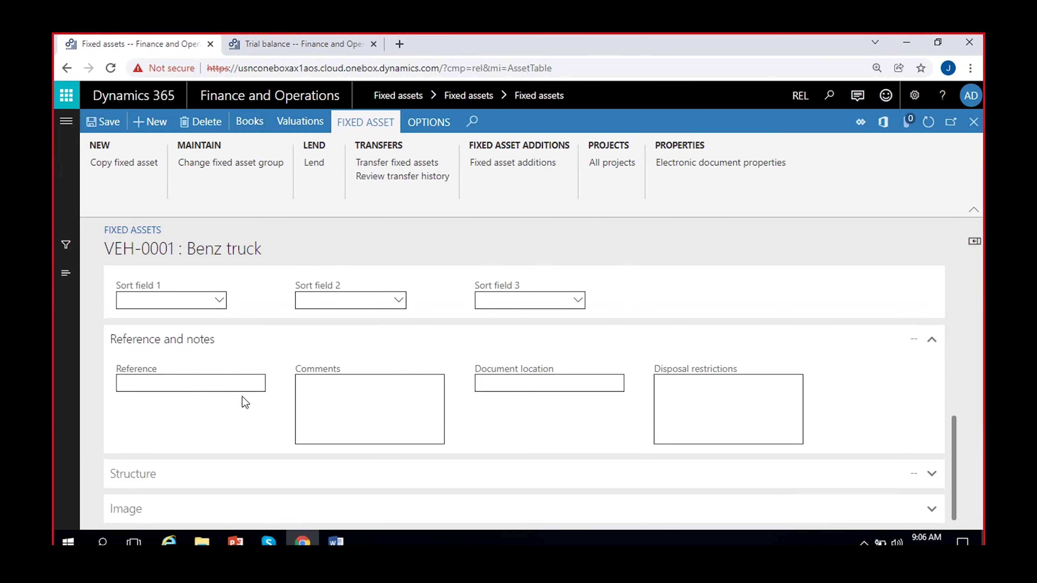
pyautogui.click(353, 393)
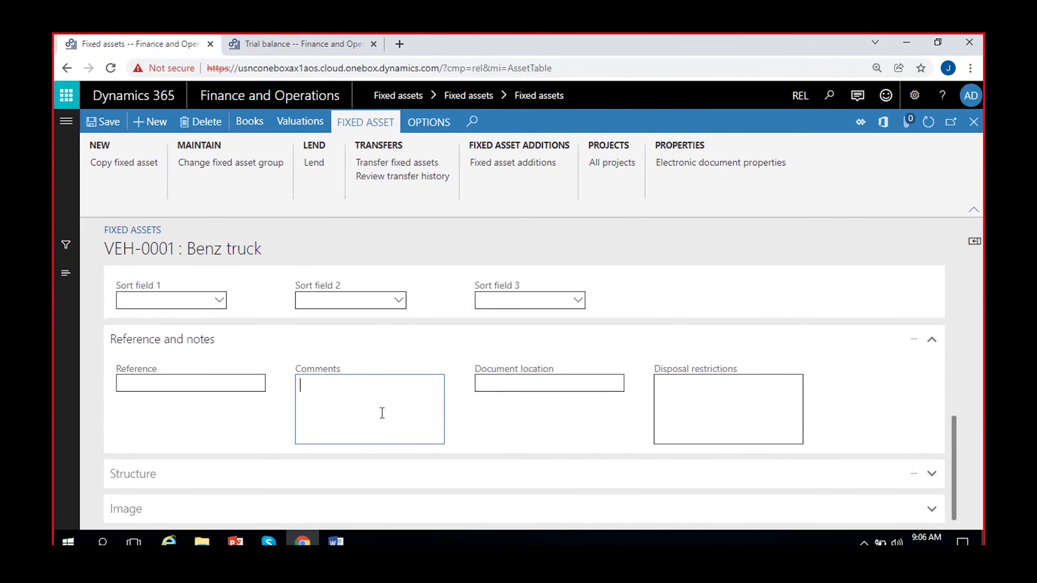
pyautogui.click(556, 384)
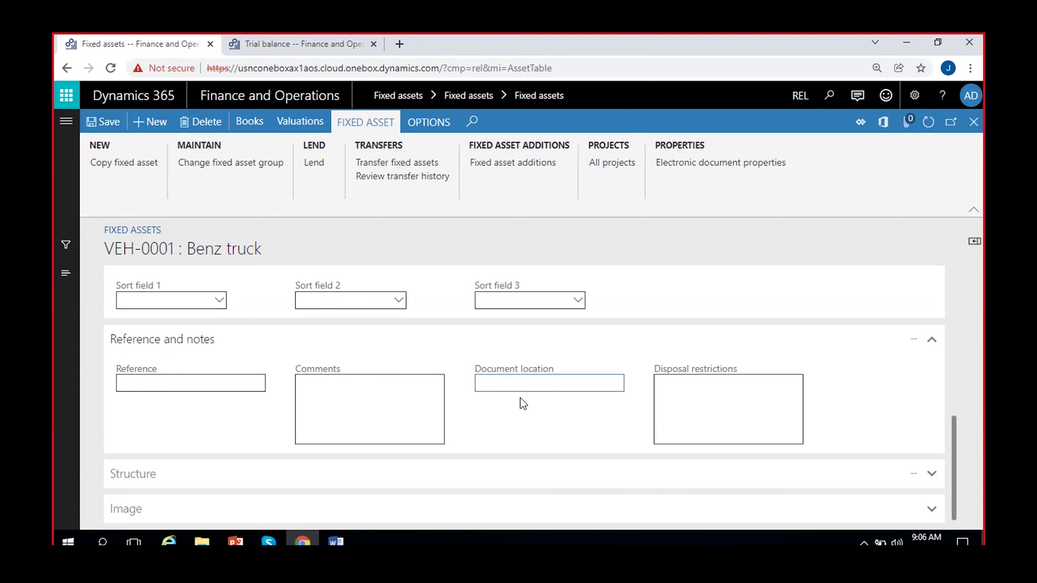
pyautogui.click(683, 396)
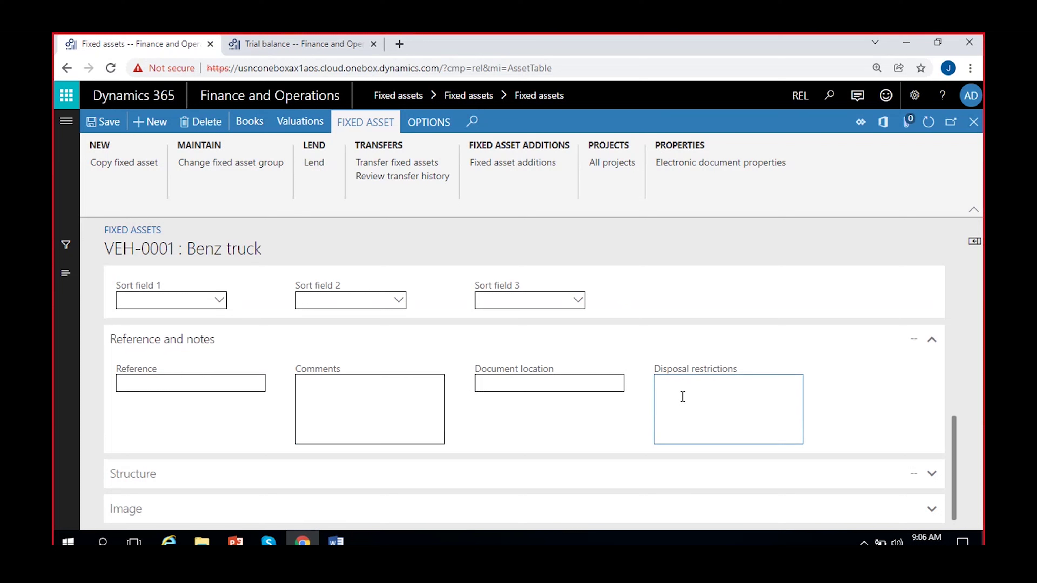
pyautogui.click(504, 384)
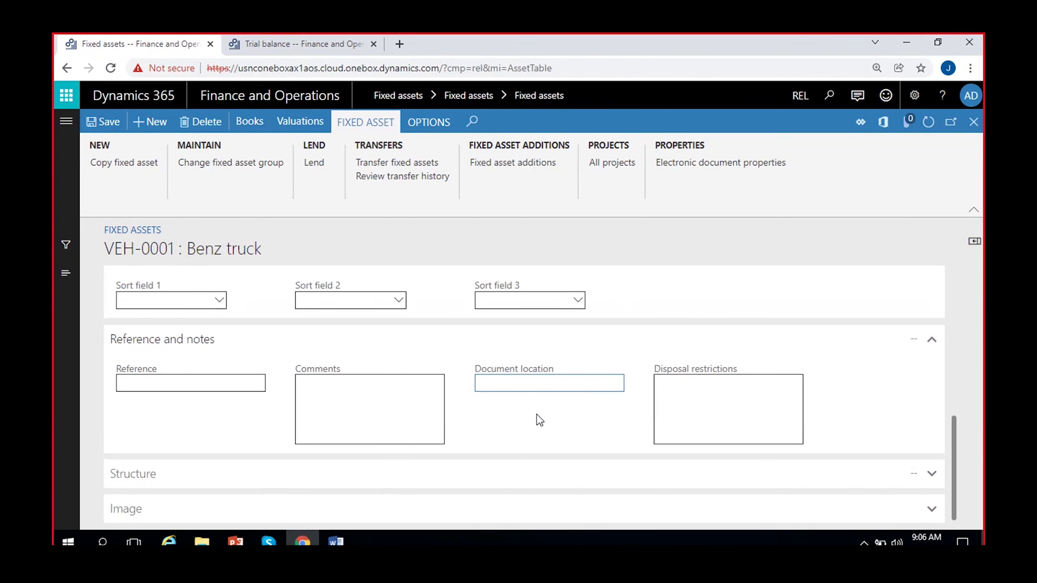
pyautogui.click(545, 441)
pyautogui.click(678, 392)
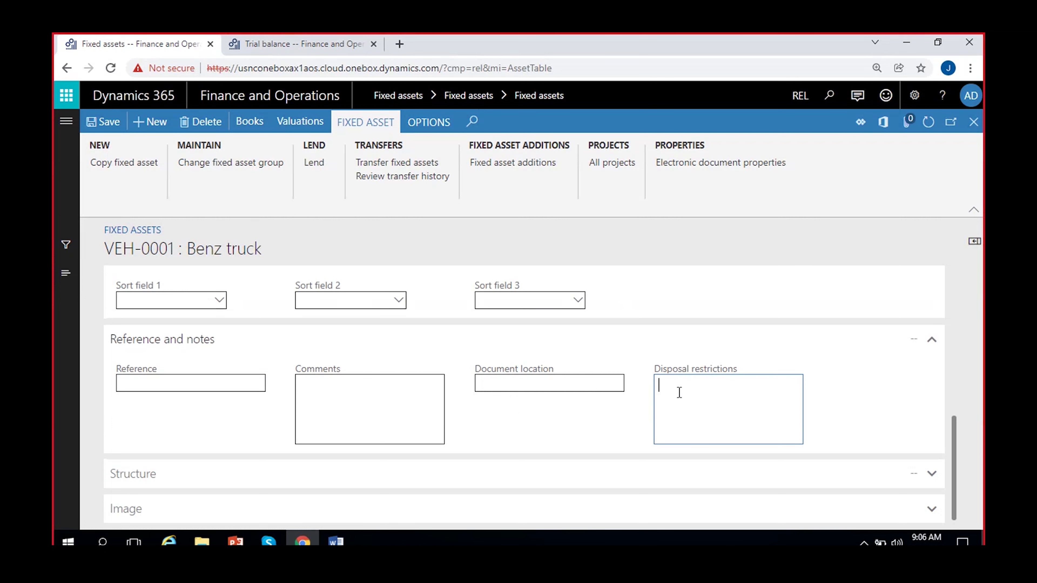
pyautogui.click(569, 414)
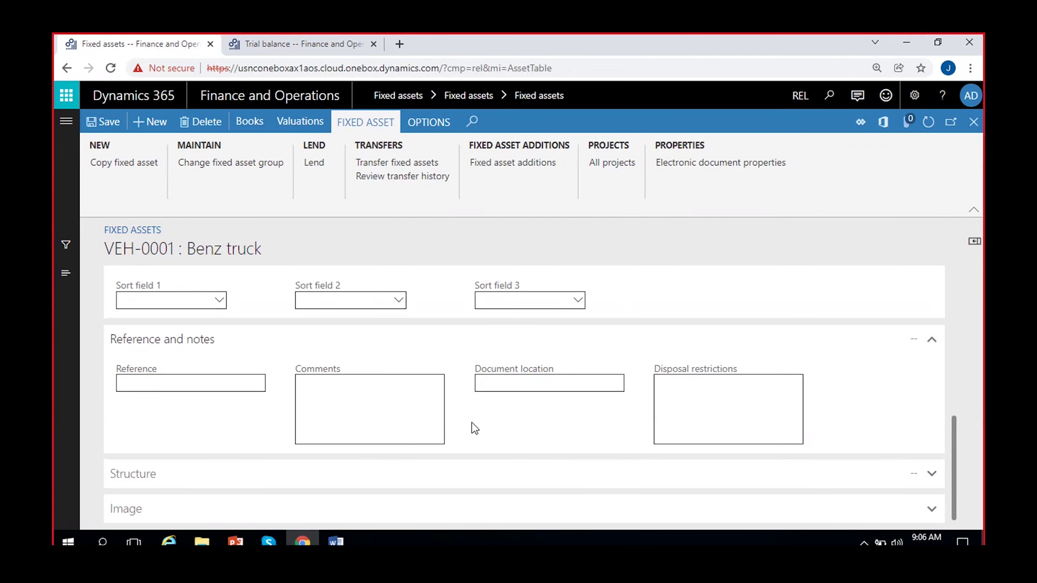
# Expand the Structure section and view the assets offered as main fixed asset, leaving the field empty
pyautogui.click(204, 478)
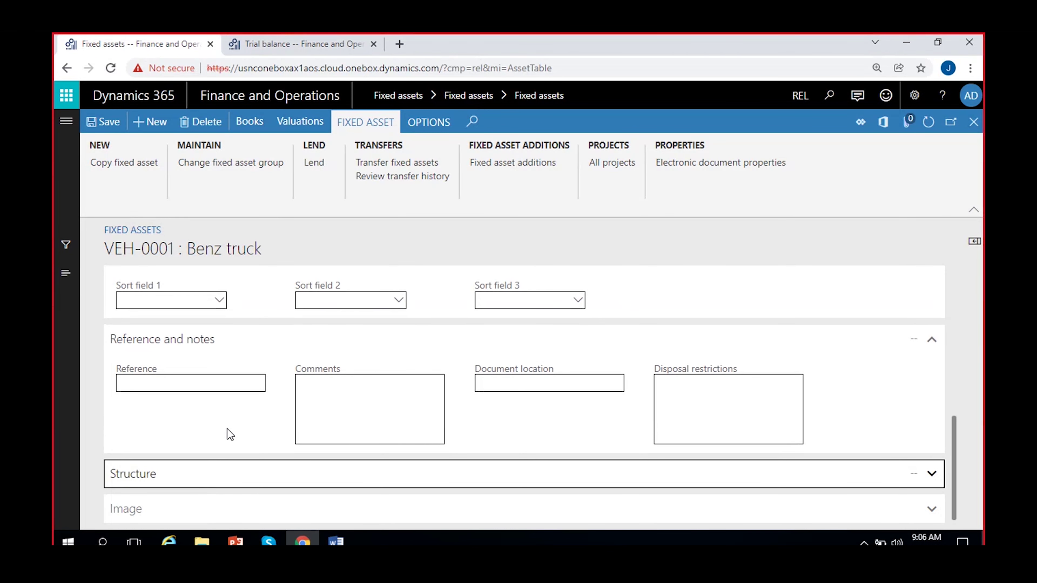
pyautogui.scroll(-1, 234, 407)
pyautogui.click(225, 415)
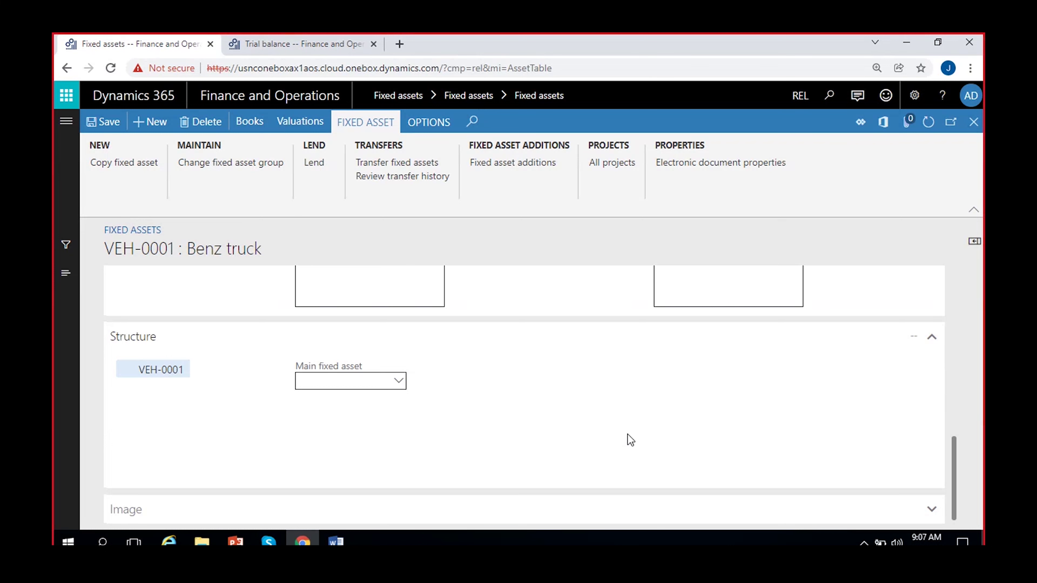
pyautogui.click(397, 381)
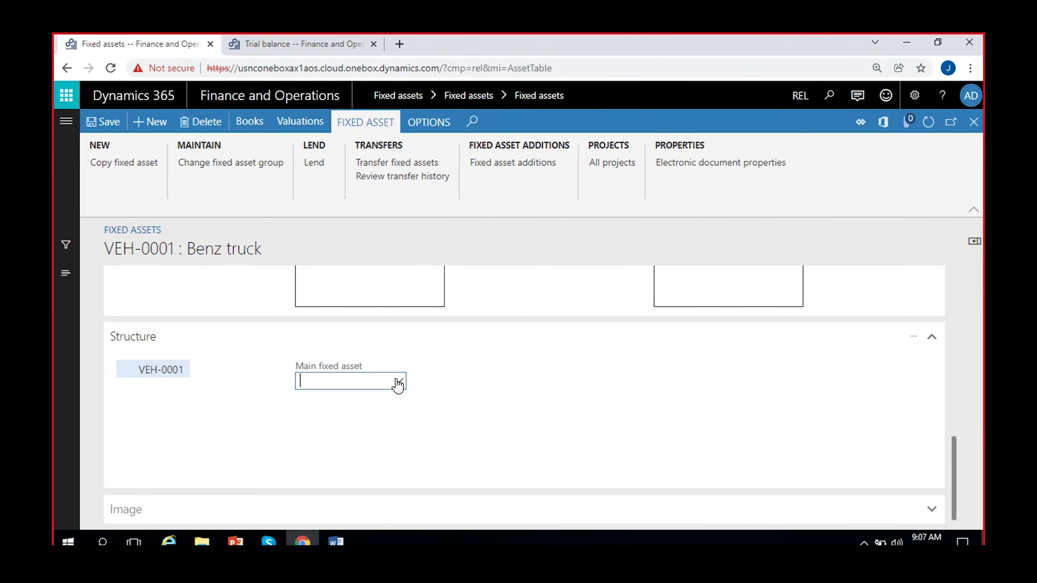
pyautogui.click(488, 393)
pyautogui.click(399, 382)
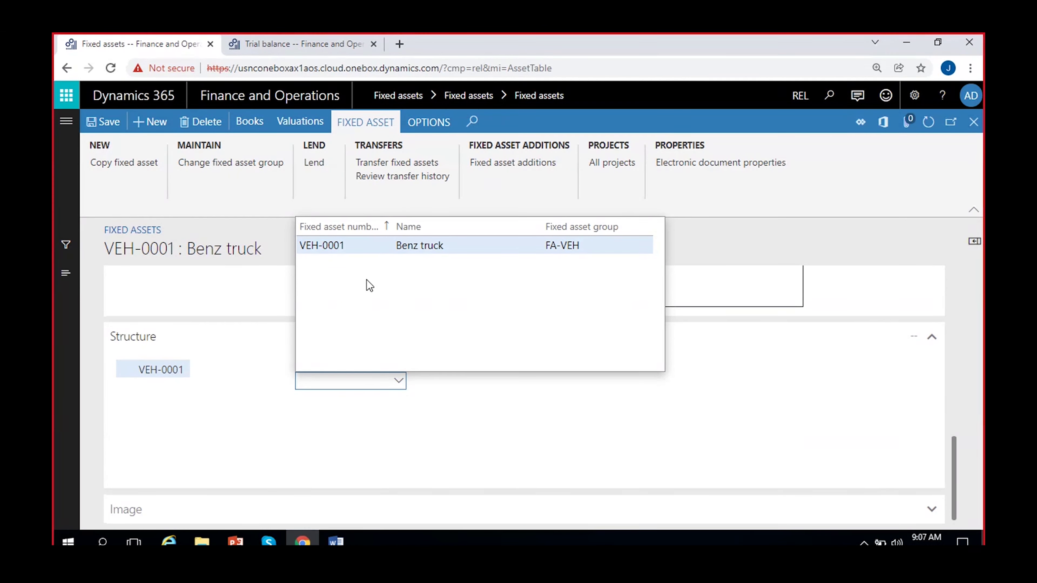
pyautogui.click(425, 396)
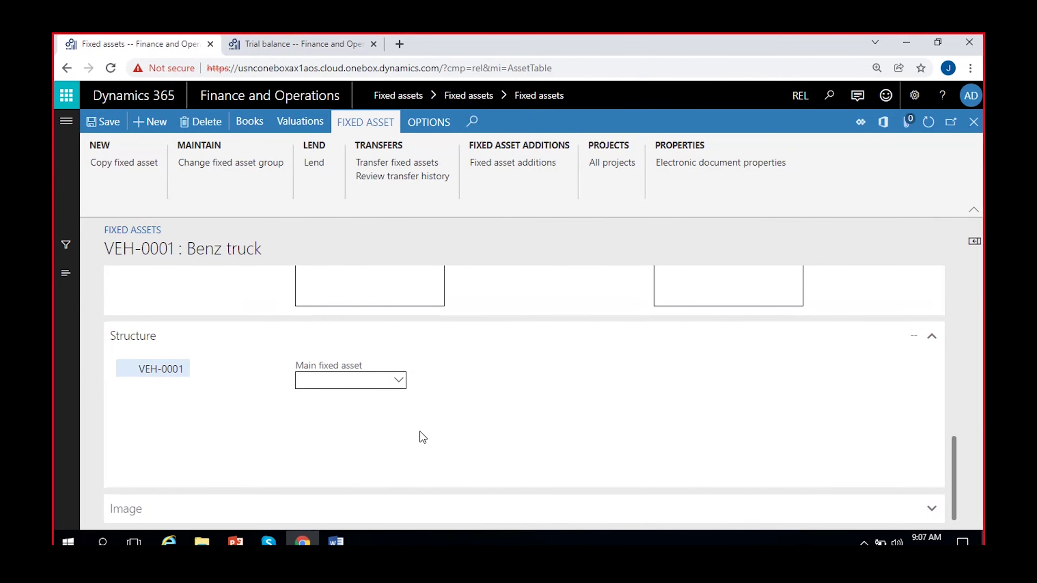
# Expand the Image section and upload a picture of the truck to the fixed asset
pyautogui.click(139, 511)
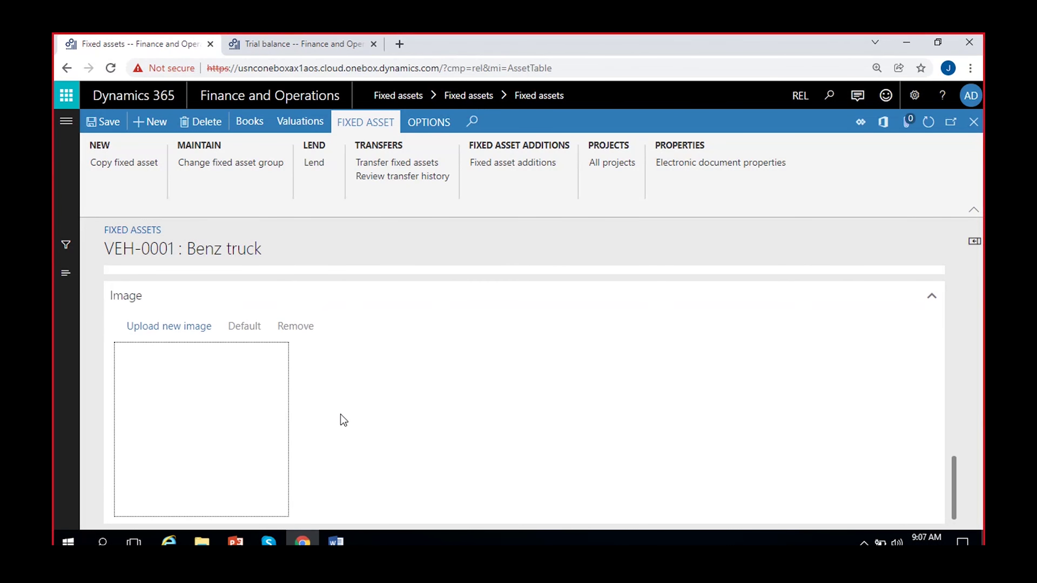
pyautogui.click(173, 329)
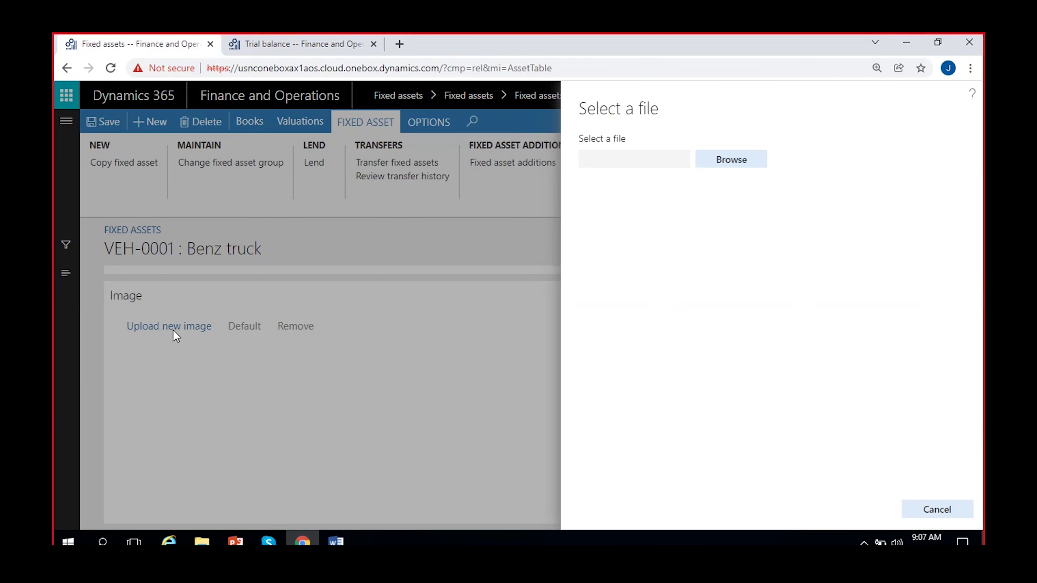
pyautogui.click(743, 161)
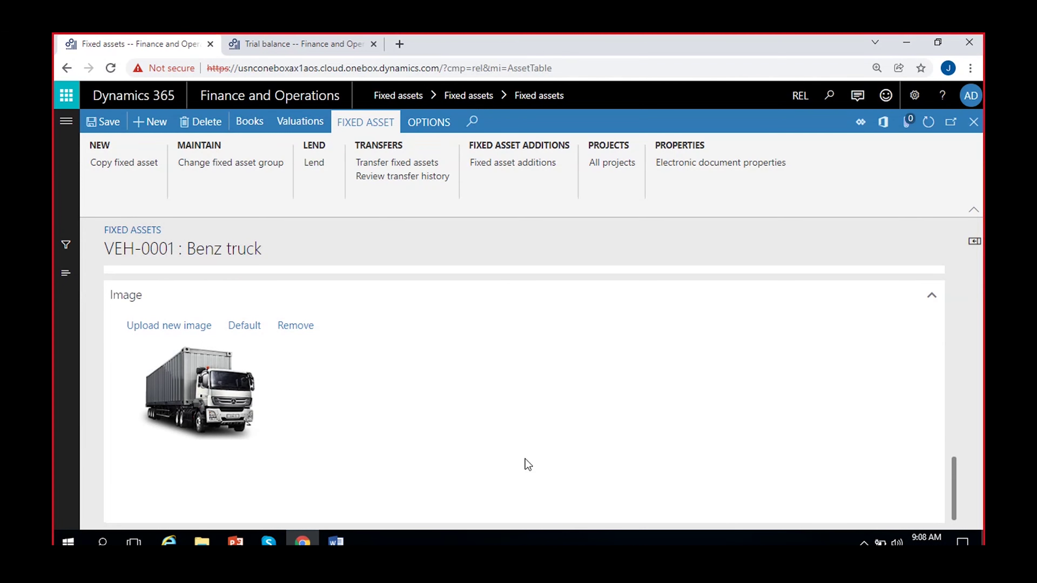
# Collapse the expanded sections of the Benz truck record, from Image up to Location
pyautogui.scroll(3, 525, 459)
pyautogui.scroll(3, 490, 400)
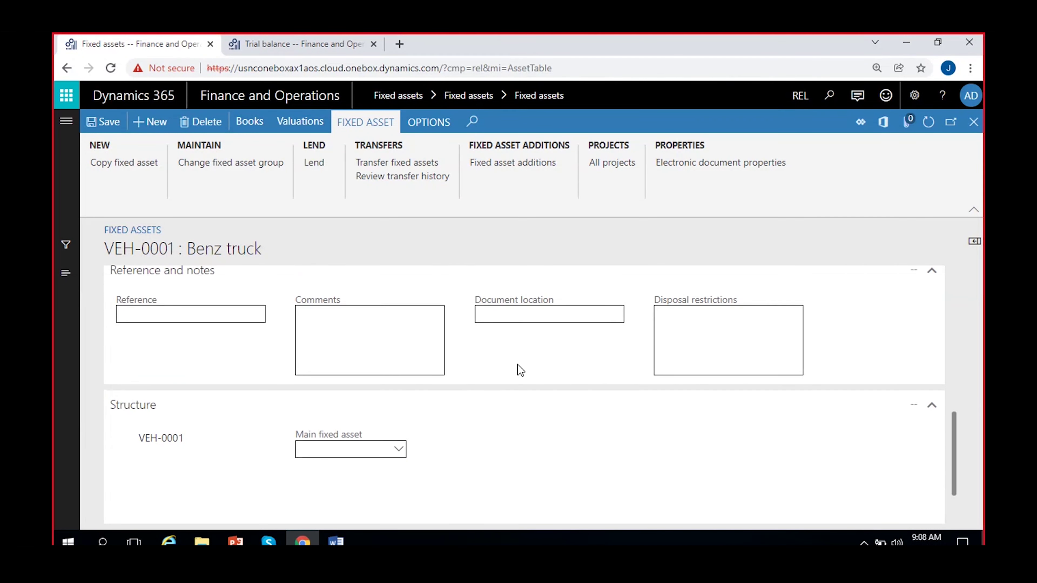
pyautogui.scroll(5, 457, 388)
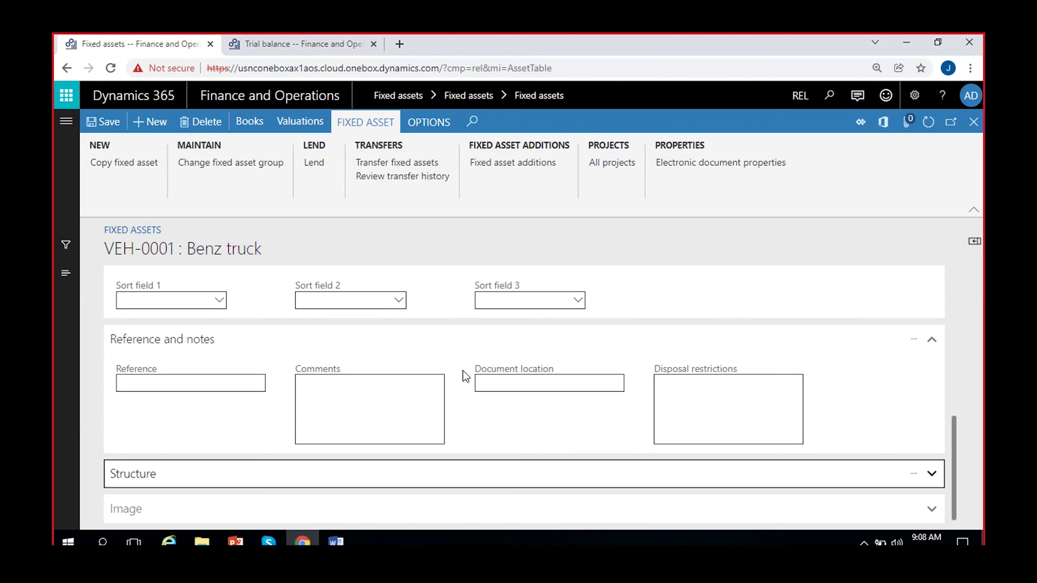
pyautogui.click(261, 474)
pyautogui.click(247, 394)
pyautogui.scroll(3, 281, 364)
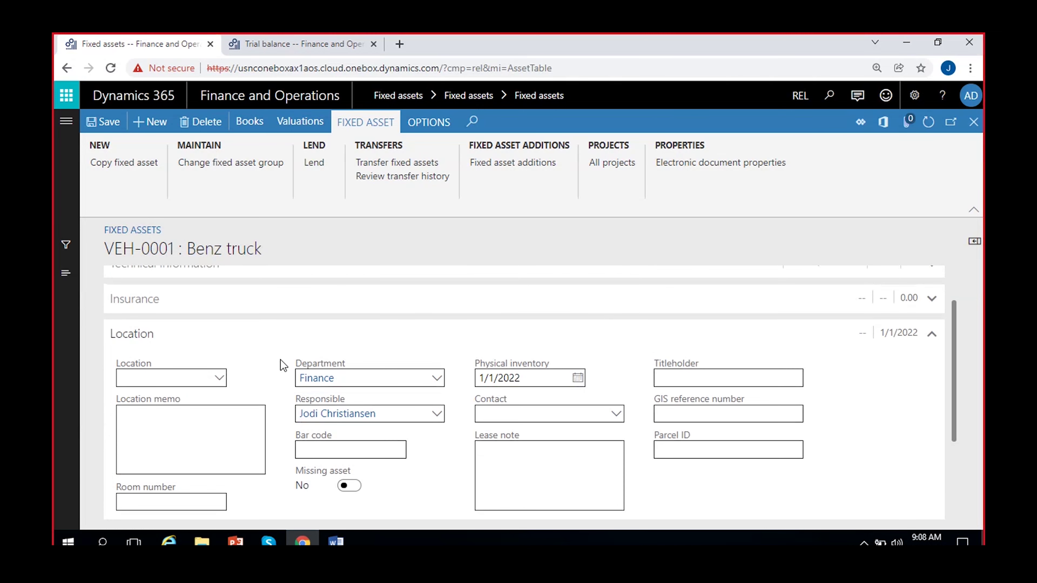
pyautogui.click(208, 333)
pyautogui.scroll(1, 283, 360)
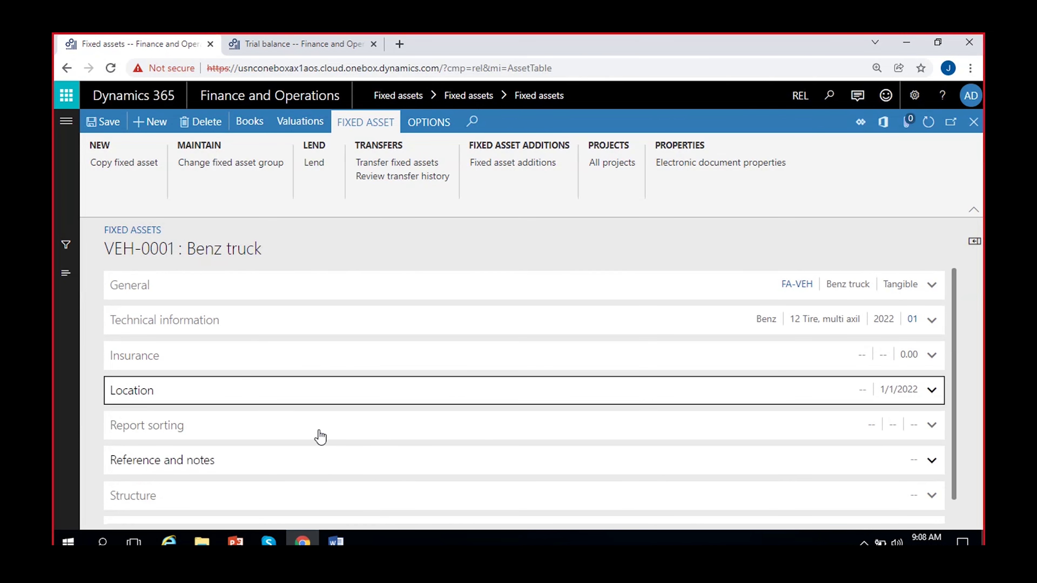
# Review the section summaries of the Benz truck record and expand the General section
pyautogui.scroll(-1, 329, 432)
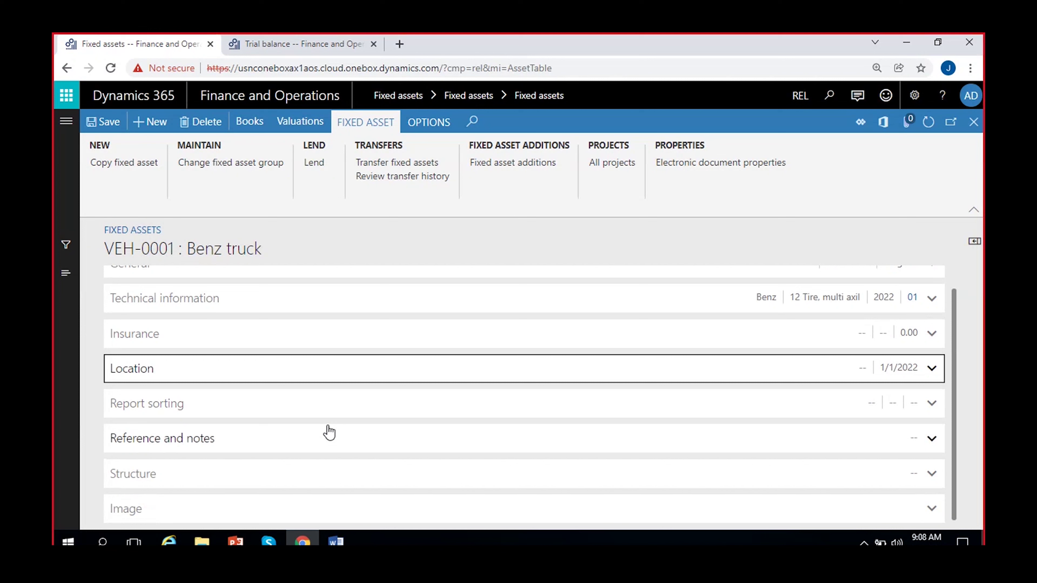
pyautogui.click(88, 375)
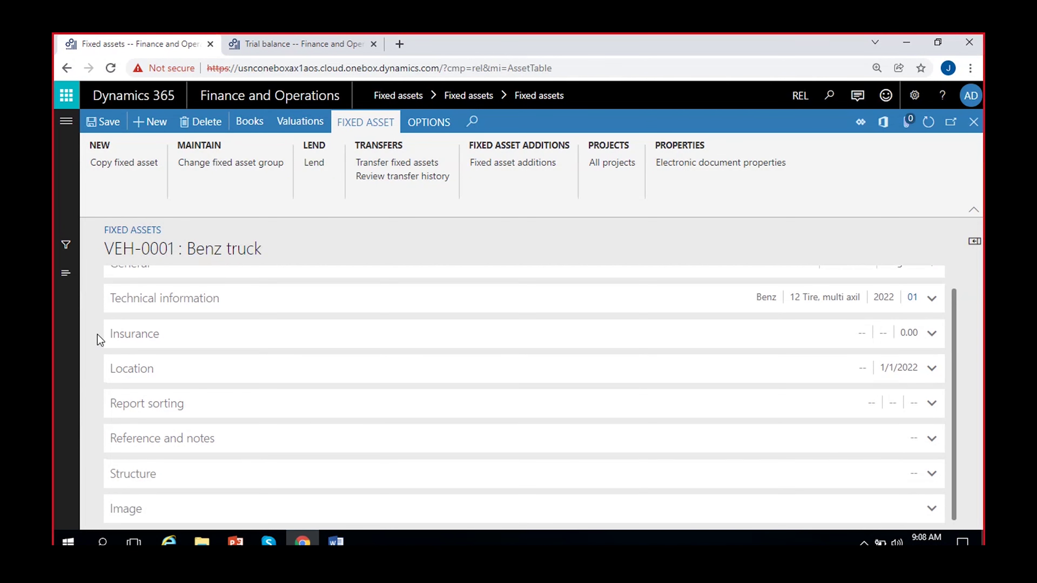
pyautogui.scroll(1, 233, 416)
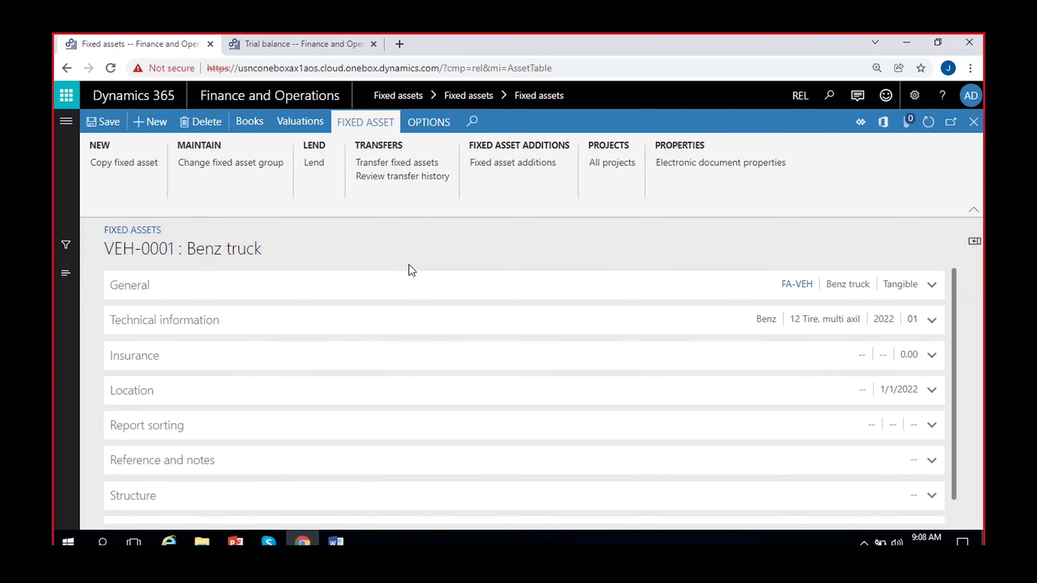
pyautogui.scroll(-1, 276, 393)
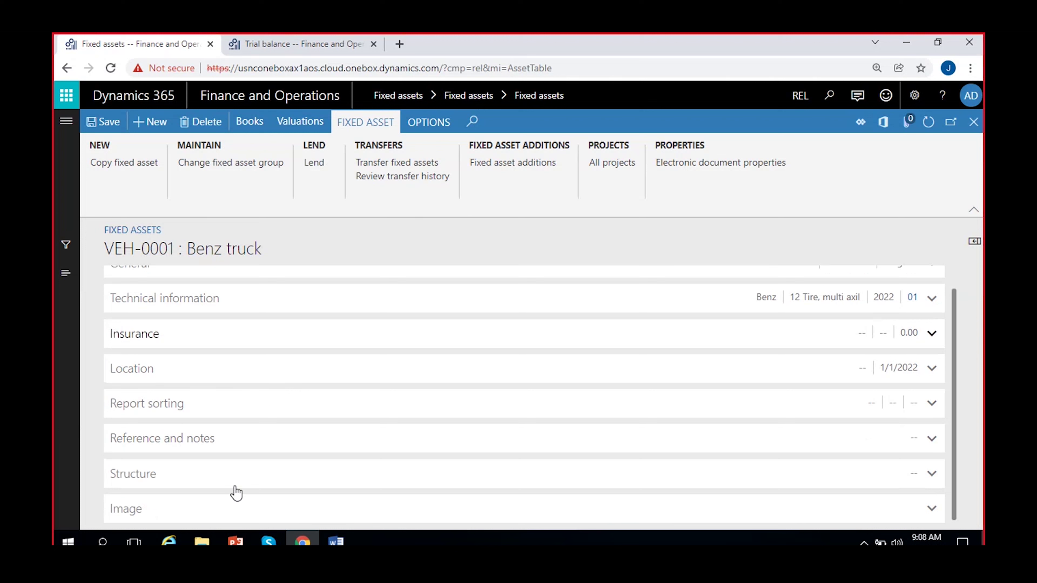
pyautogui.scroll(1, 215, 334)
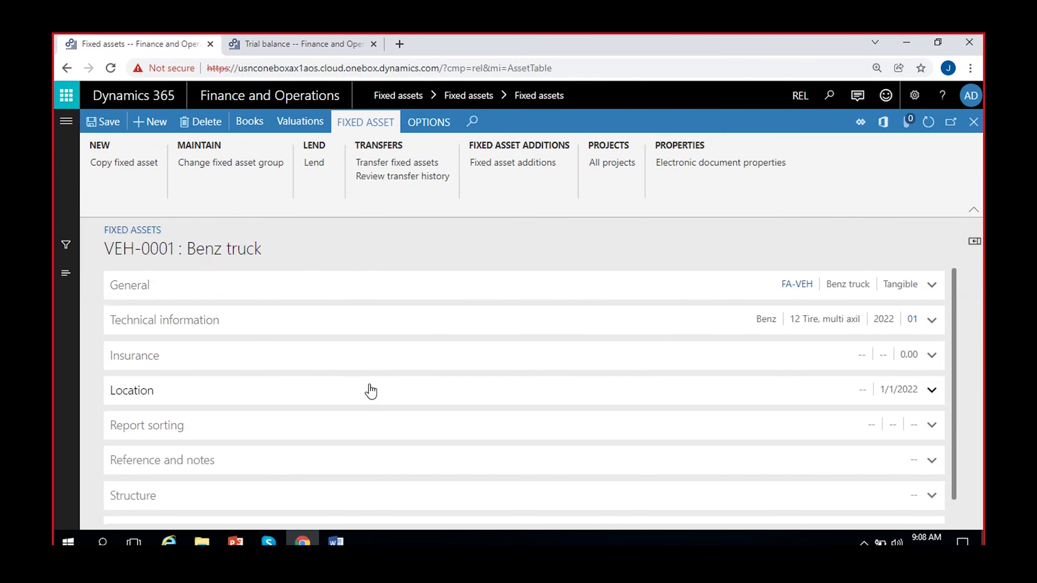
pyautogui.click(714, 287)
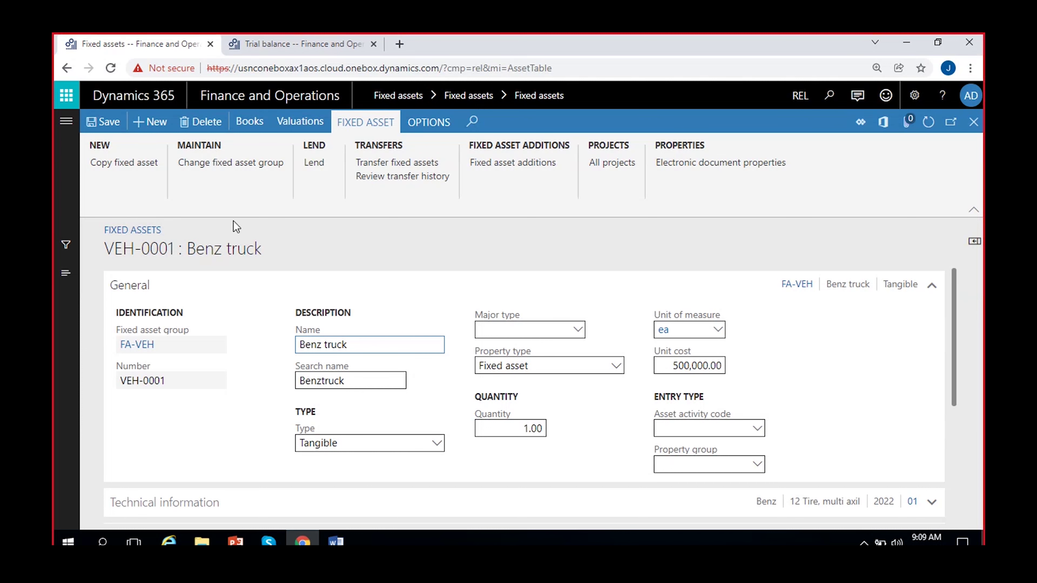
# Open the Benz truck's books, look through TA_Book and LOC_GAAP, and examine CA_Book's general and depreciation settings
pyautogui.click(252, 124)
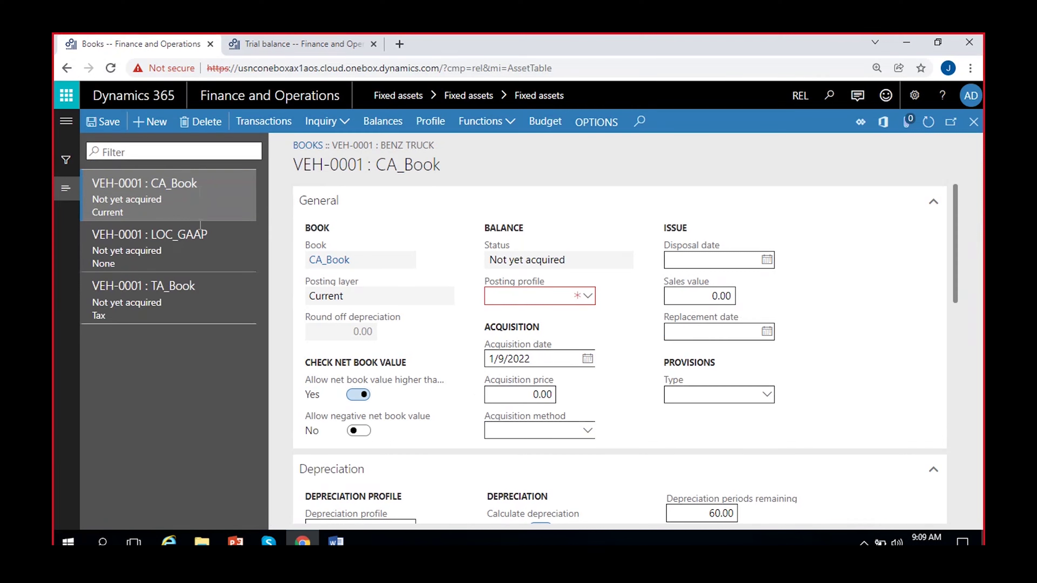
pyautogui.click(196, 304)
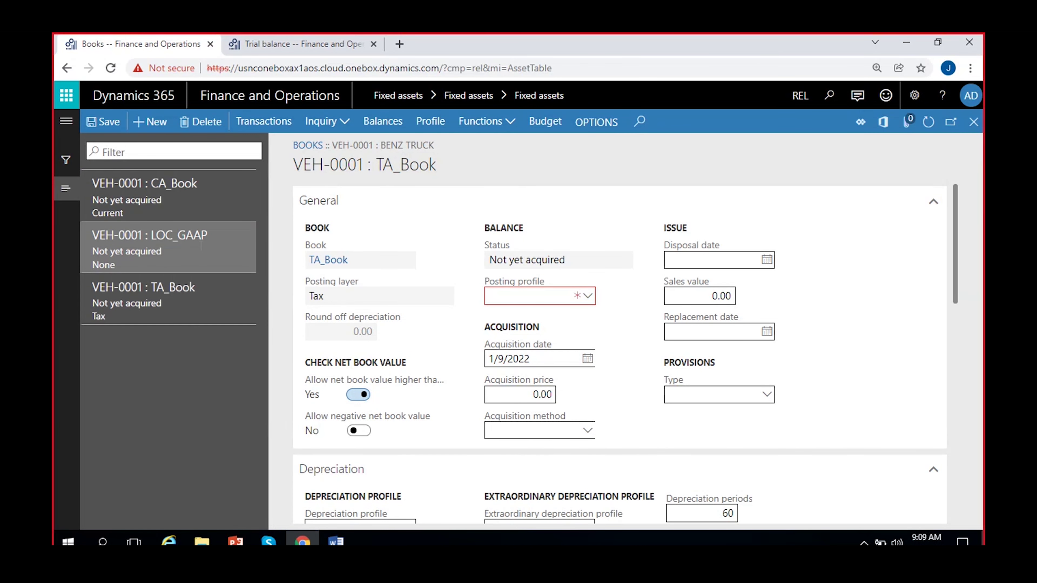
pyautogui.click(200, 229)
pyautogui.click(202, 186)
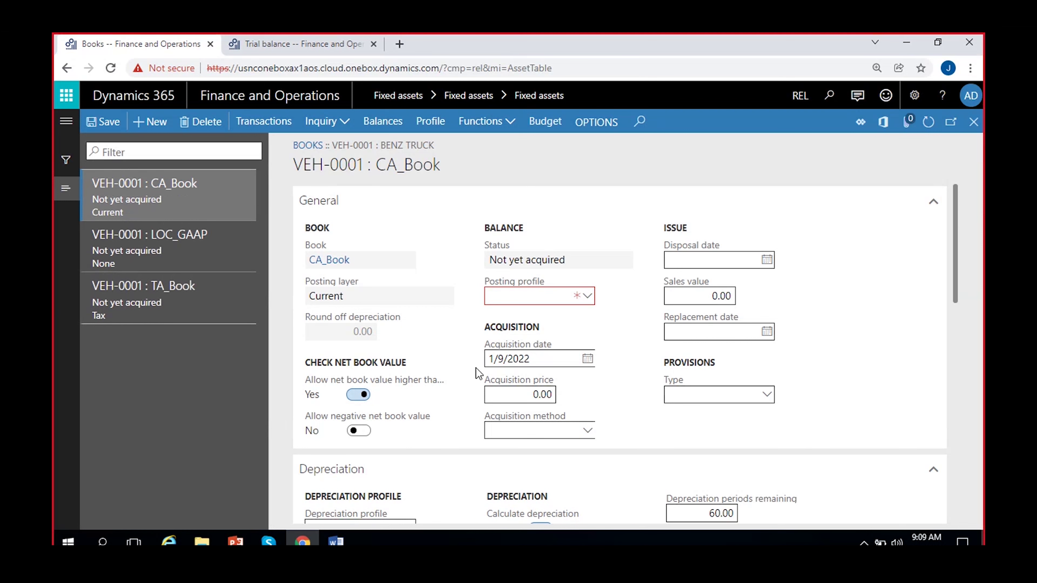
pyautogui.scroll(-5, 465, 361)
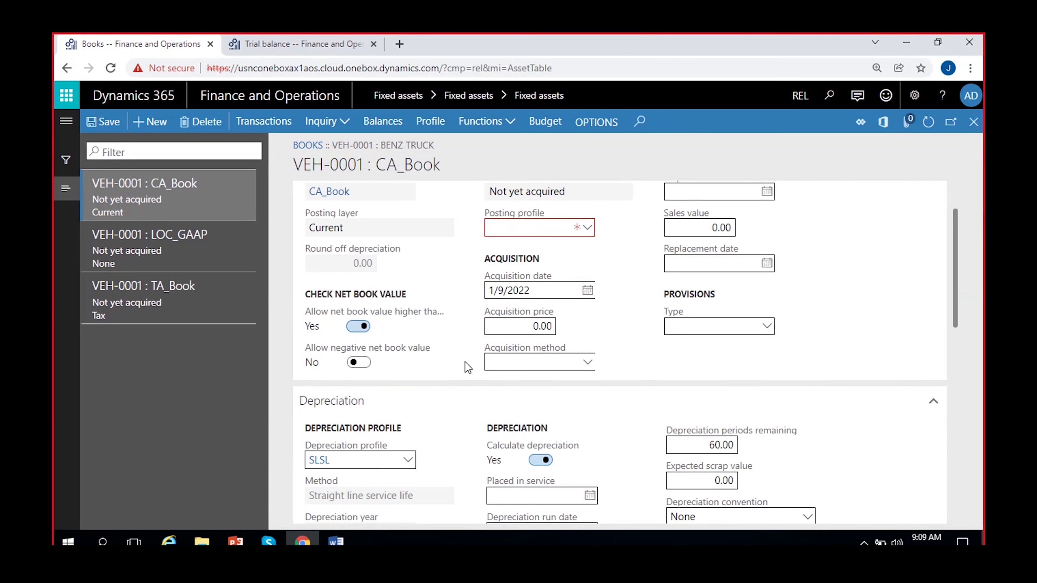
pyautogui.scroll(5, 465, 361)
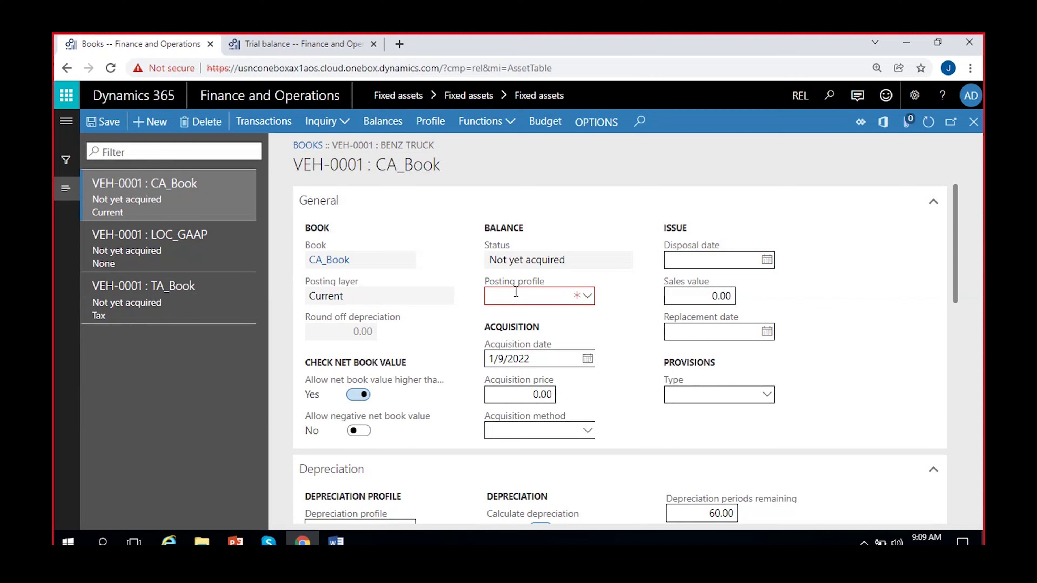
# Close the Benz truck's books, reopen them to recheck CA_Book's general settings, and return to the fixed asset record
pyautogui.click(974, 121)
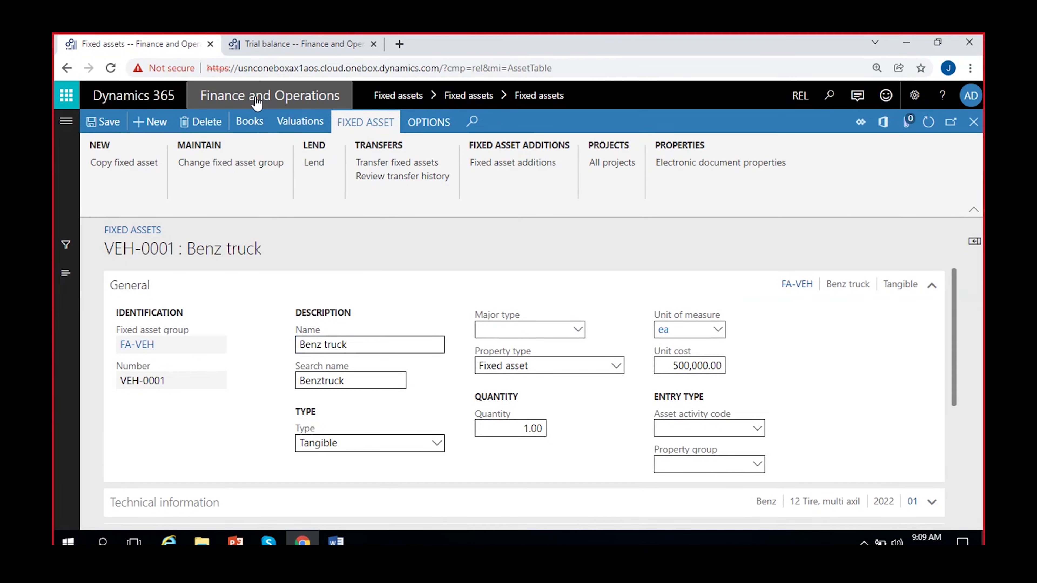
pyautogui.click(254, 131)
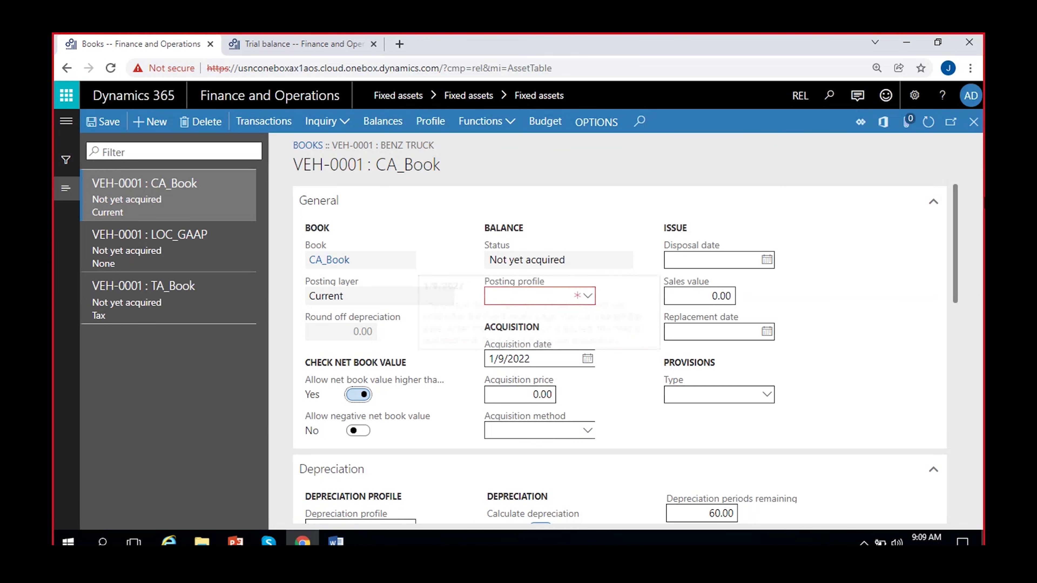
pyautogui.click(971, 129)
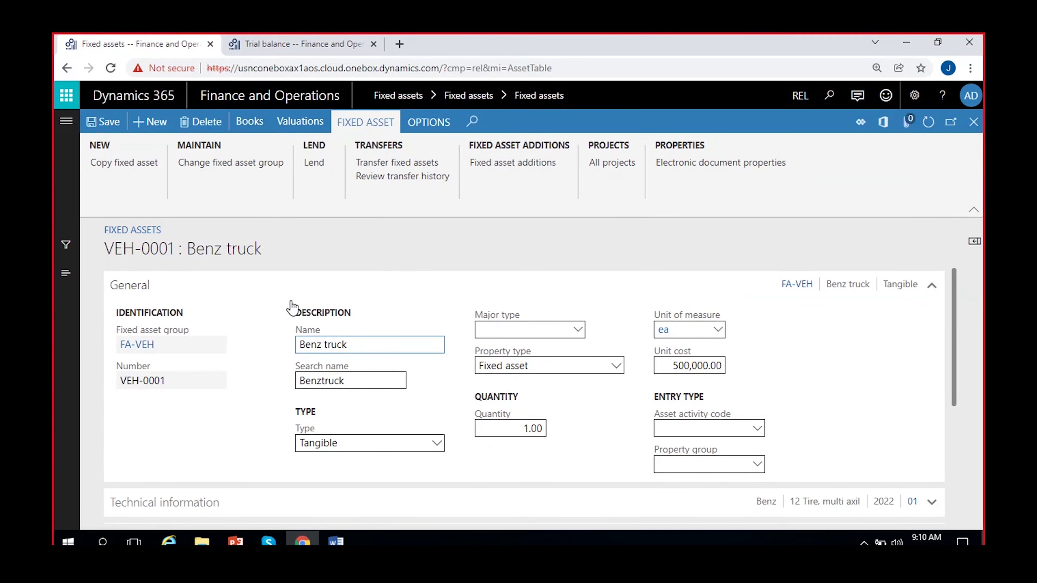
# Collapse the General section of the Benz truck record and look over the Fixed assets module's setup pages without opening one
pyautogui.scroll(-2, 291, 431)
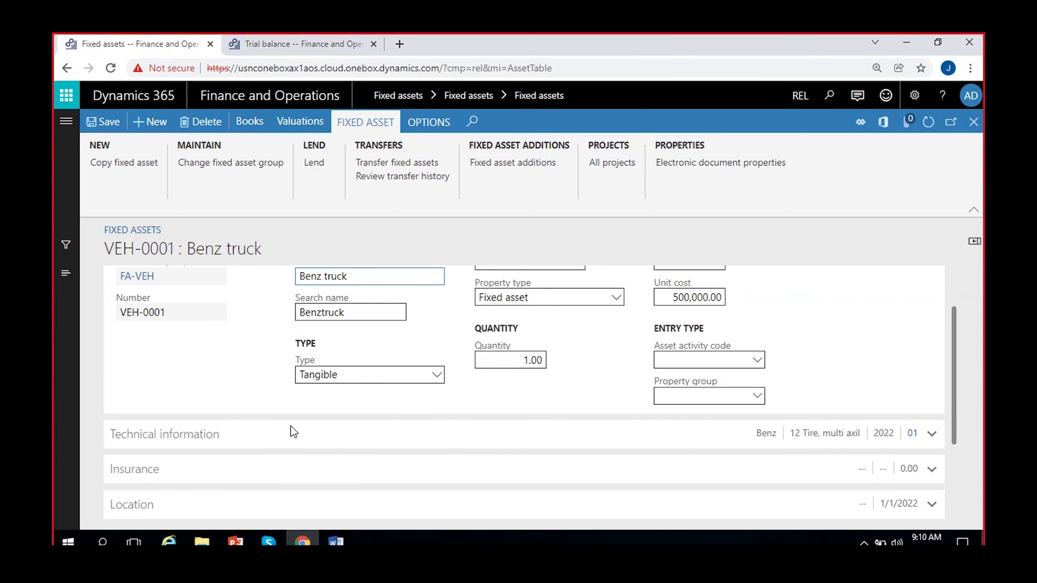
pyautogui.scroll(2, 227, 364)
pyautogui.click(162, 294)
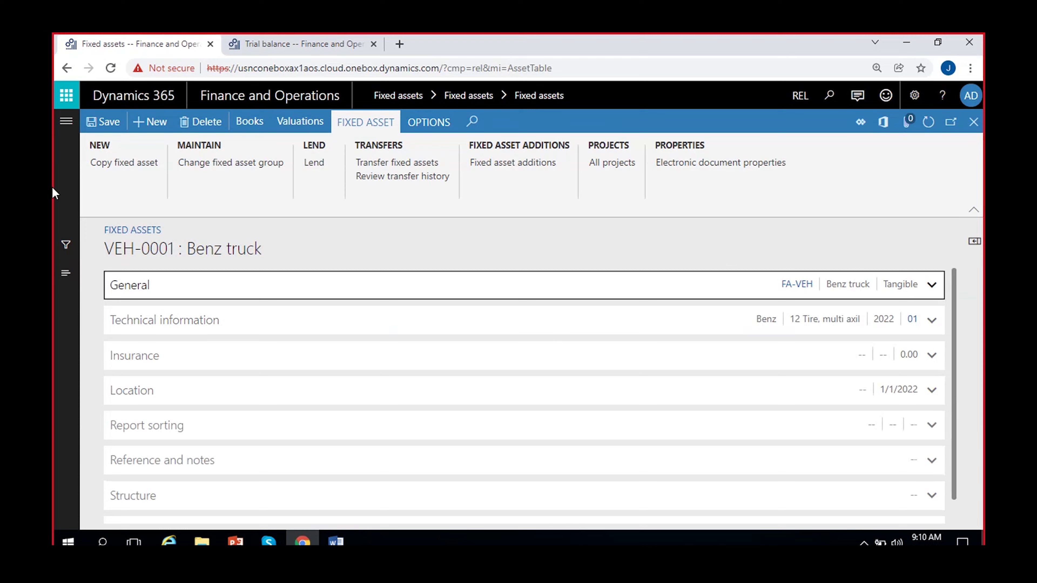
pyautogui.click(59, 124)
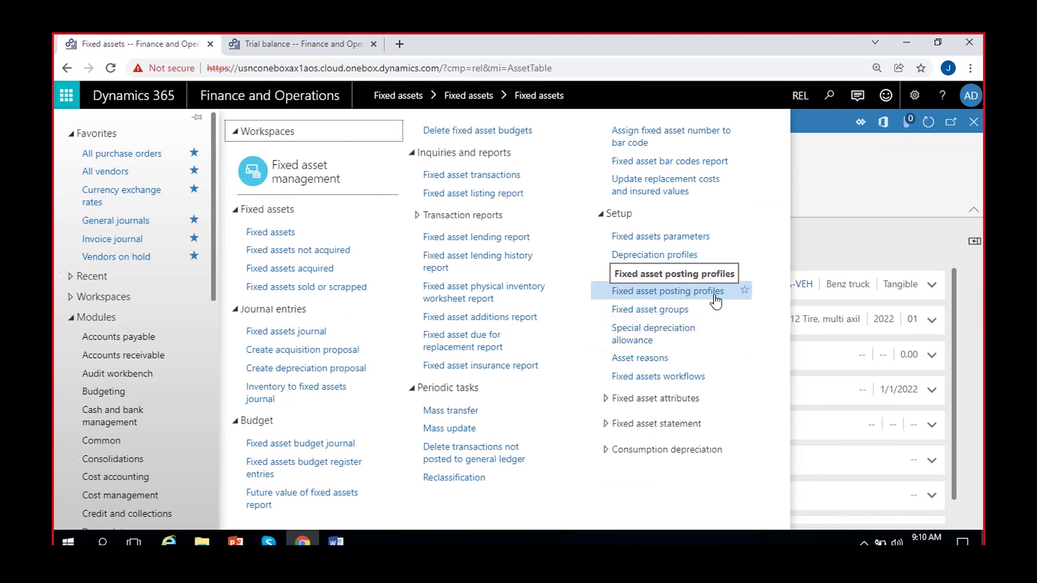
pyautogui.click(839, 235)
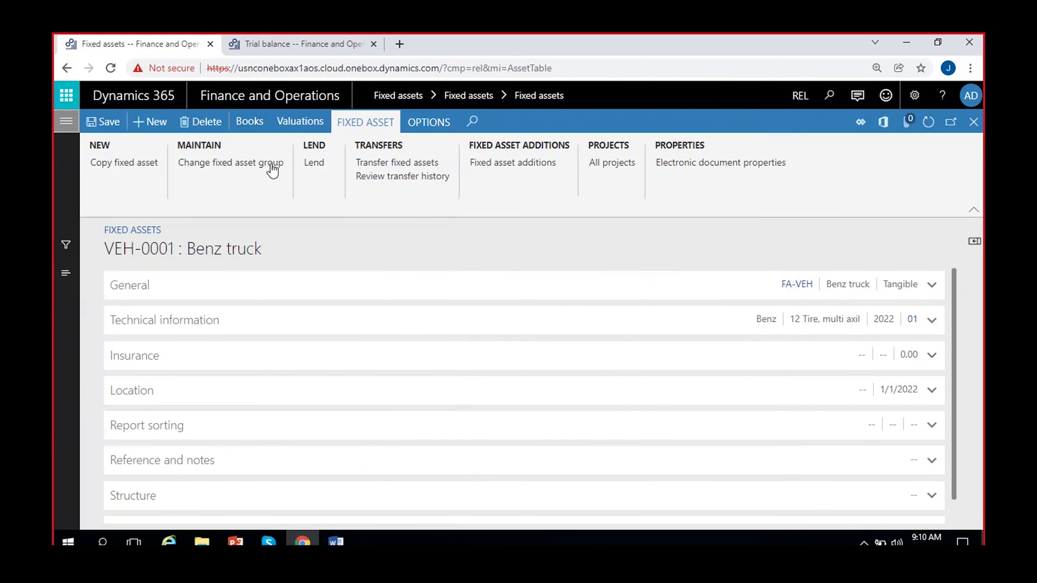